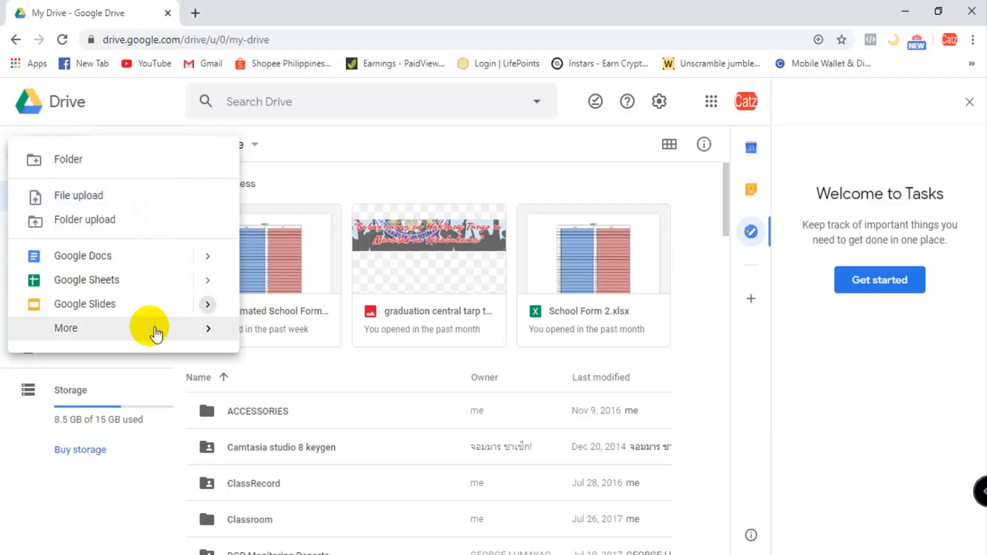
# - Create a blank Google Form and turn on Make this a quiz in its settings
pyautogui.moveTo(93, 334)
pyautogui.click(326, 342)
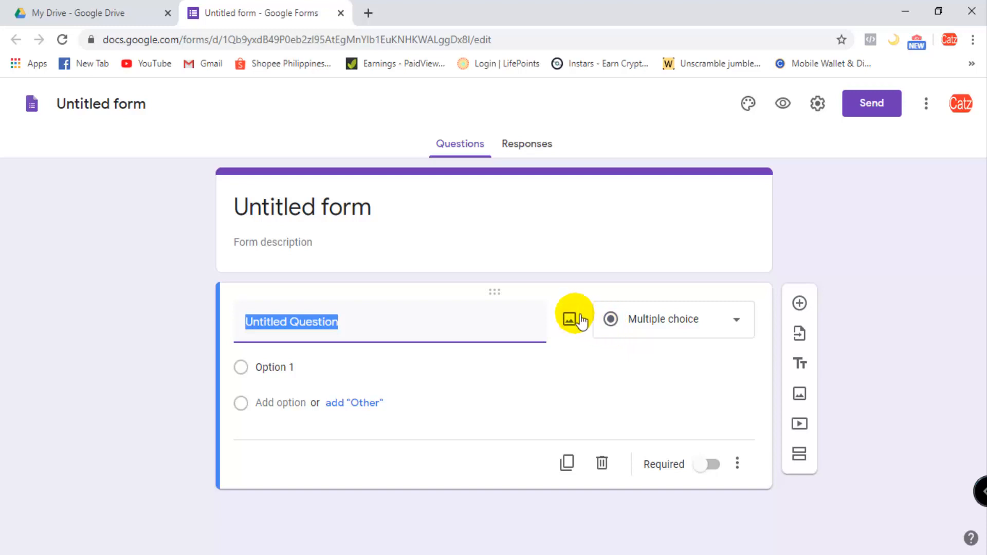
pyautogui.click(823, 105)
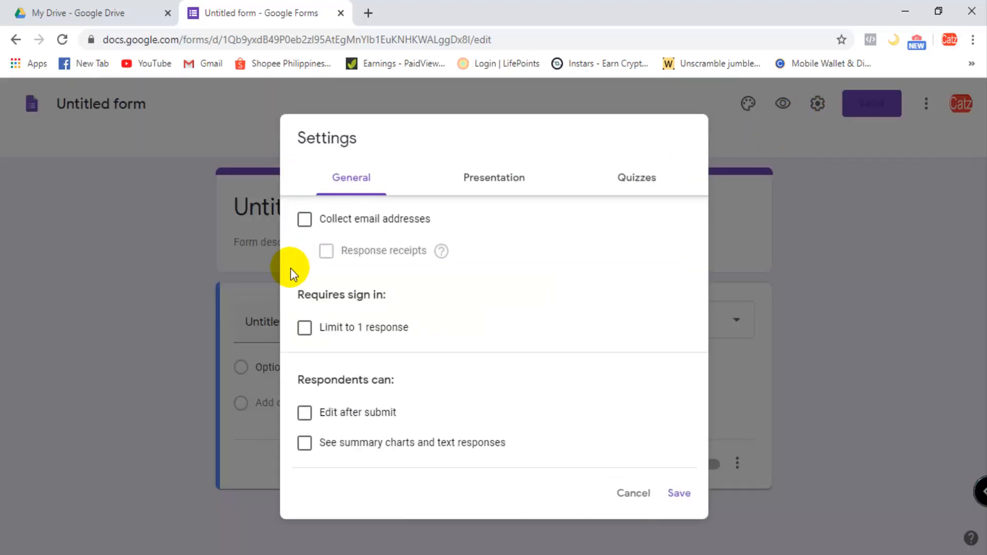
pyautogui.click(654, 187)
pyautogui.click(317, 228)
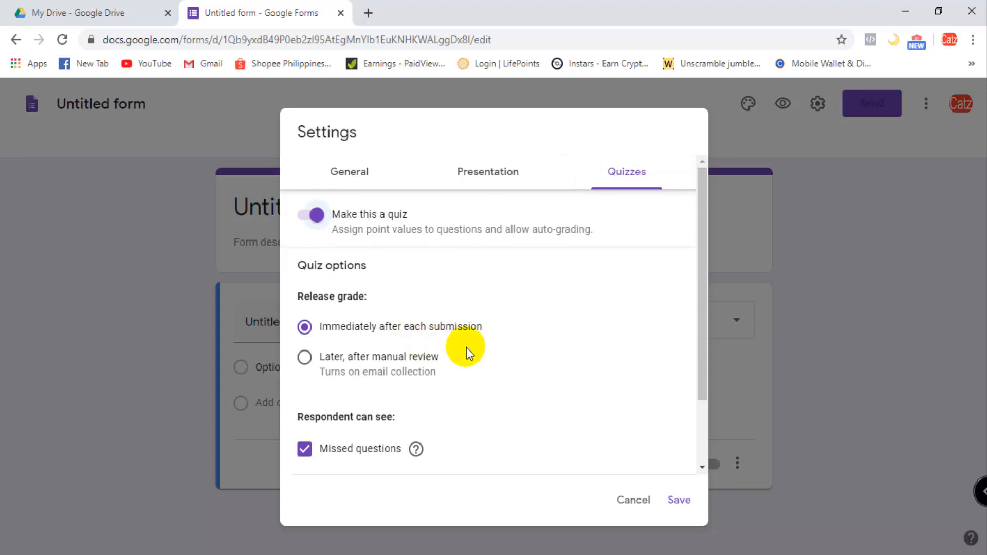
# - Enable Shuffle question order and disable Show link to submit another response in the form's presentation settings
pyautogui.click(496, 177)
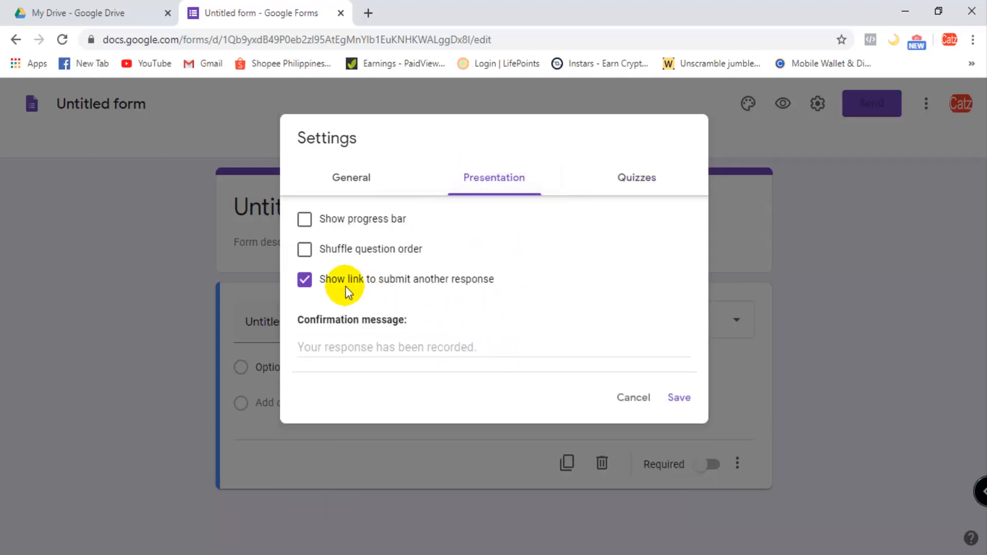
pyautogui.click(306, 249)
pyautogui.click(307, 280)
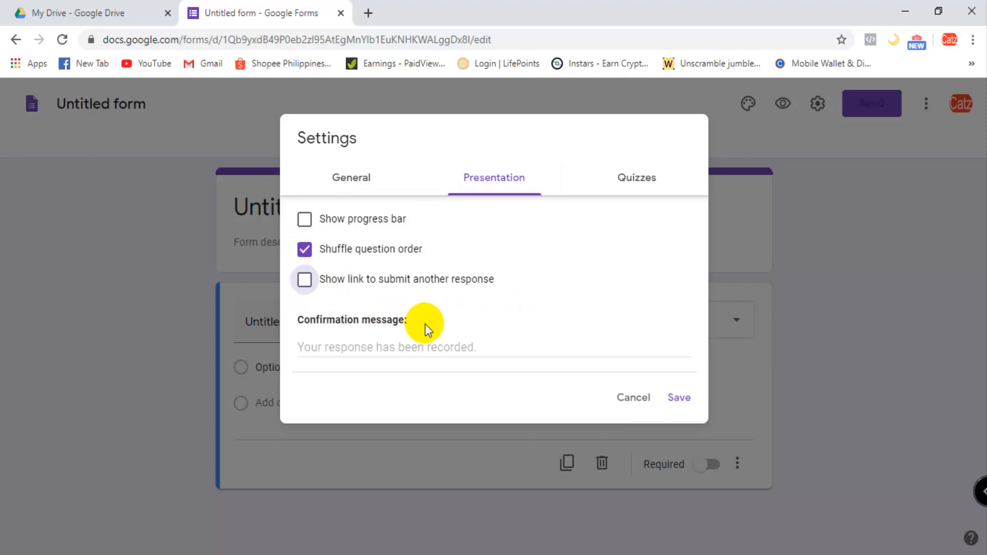
pyautogui.click(359, 175)
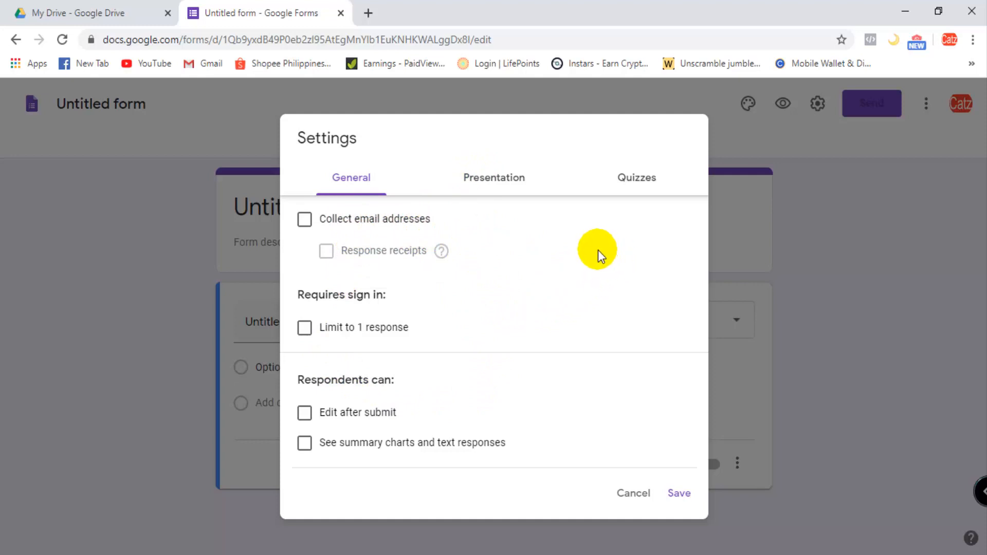
# - Set the form's confirmation message to "Thank you for answering!"
pyautogui.click(496, 182)
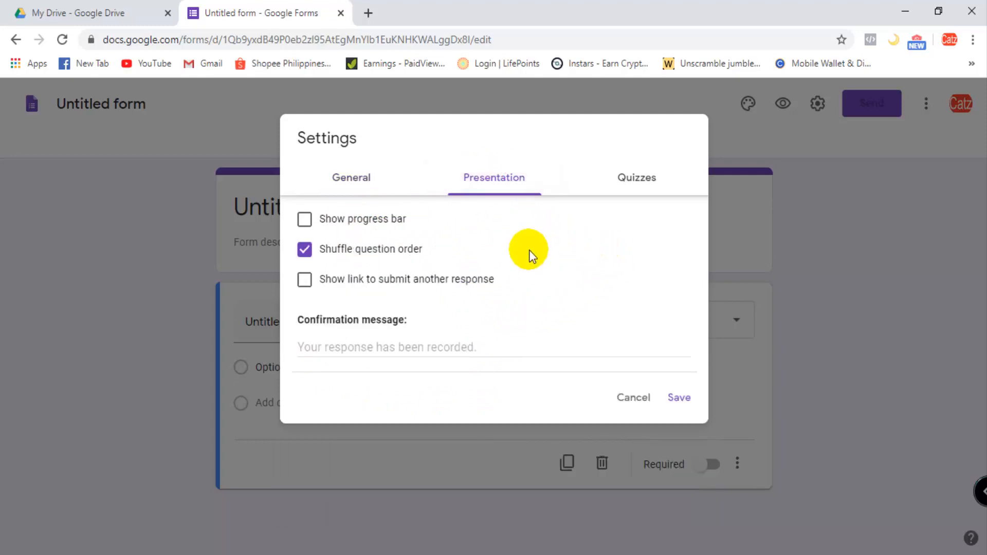
pyautogui.click(379, 352)
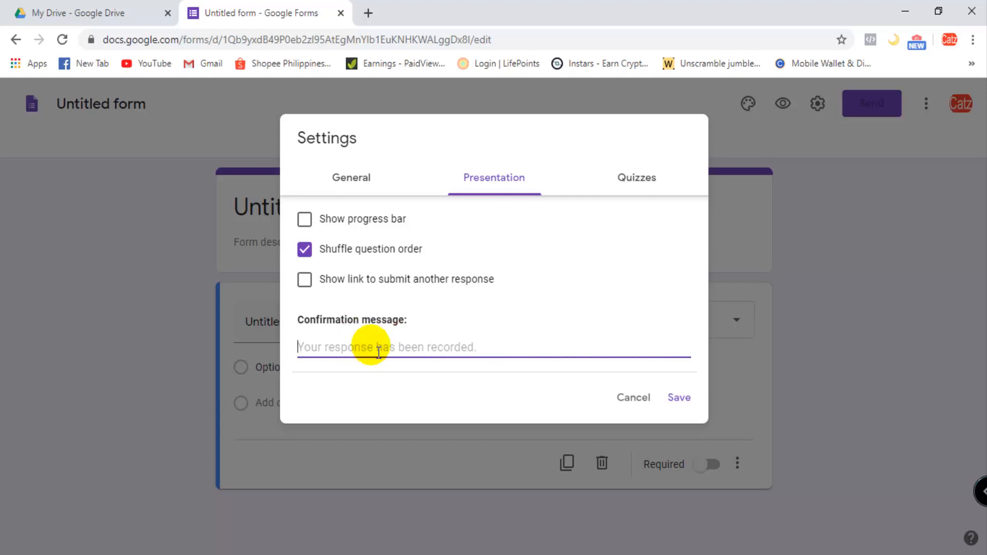
pyautogui.write('Thank')
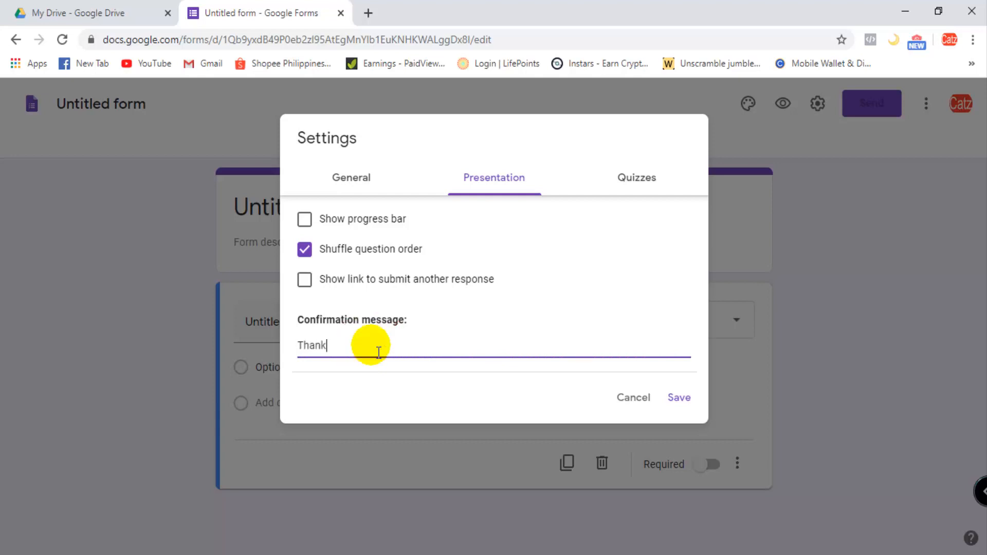
pyautogui.write(' you for answering the test')
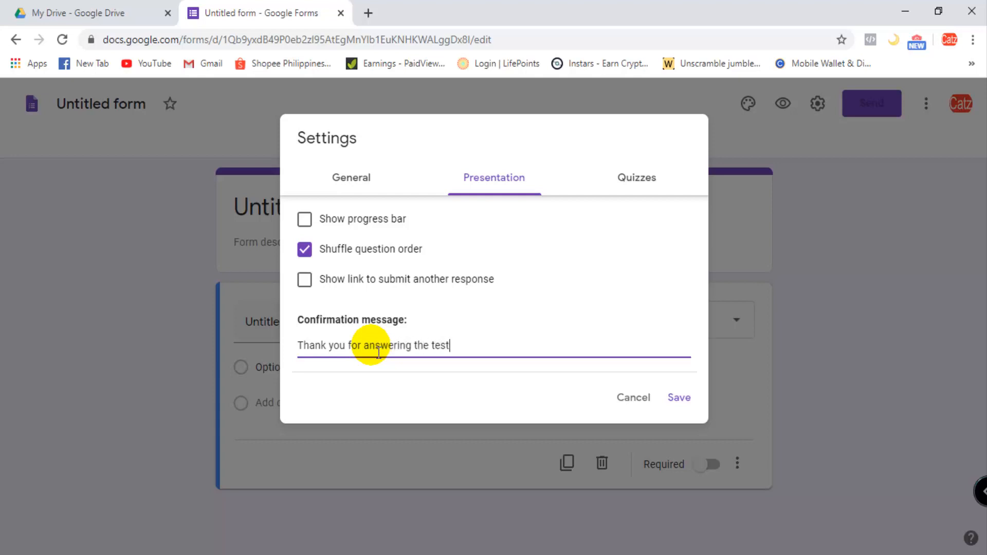
pyautogui.press('BackSpace')
pyautogui.press('BackSpace')
pyautogui.press('BackSpace')
pyautogui.press('BackSpace')
pyautogui.press('BackSpace')
pyautogui.press('BackSpace')
pyautogui.press('BackSpace')
pyautogui.press('BackSpace')
pyautogui.press('BackSpace')
pyautogui.write('!')
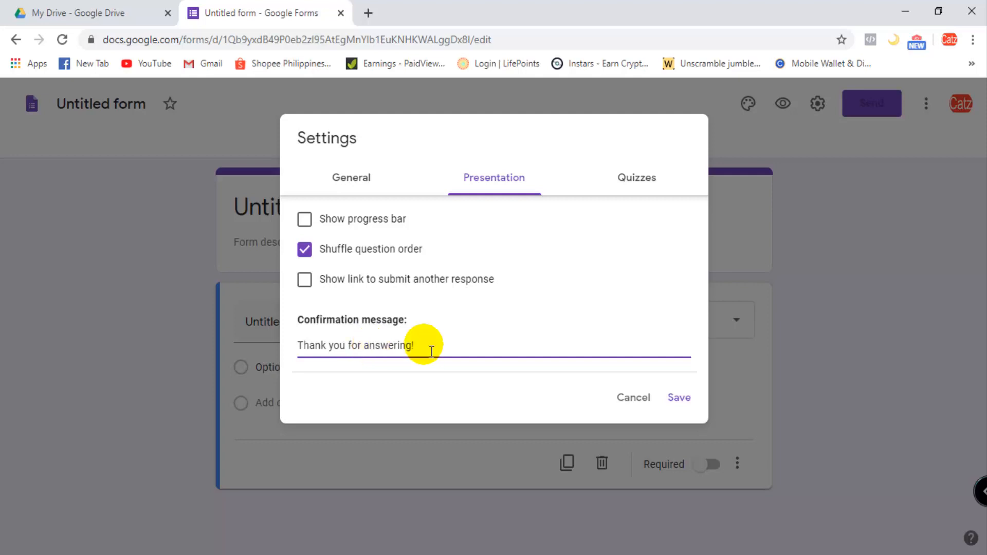
# - Disable Missed questions, Correct answers and Point values under what quiz respondents can see
pyautogui.click(650, 178)
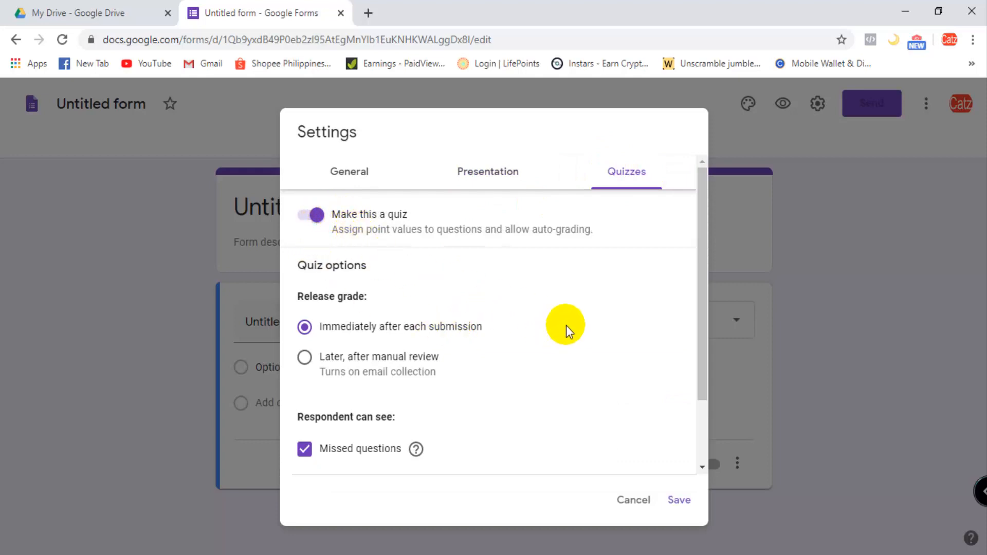
pyautogui.scroll(-2, 569, 346)
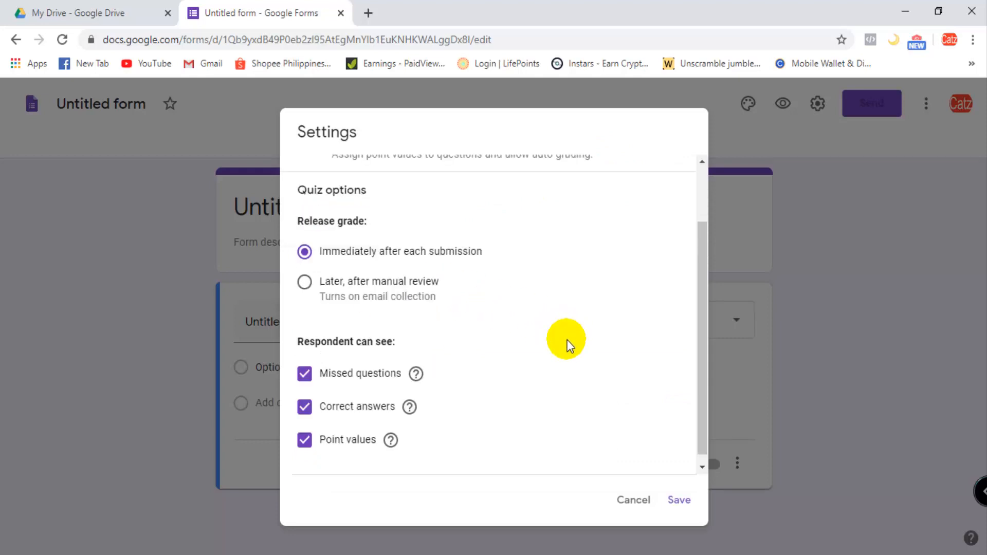
pyautogui.moveTo(409, 403)
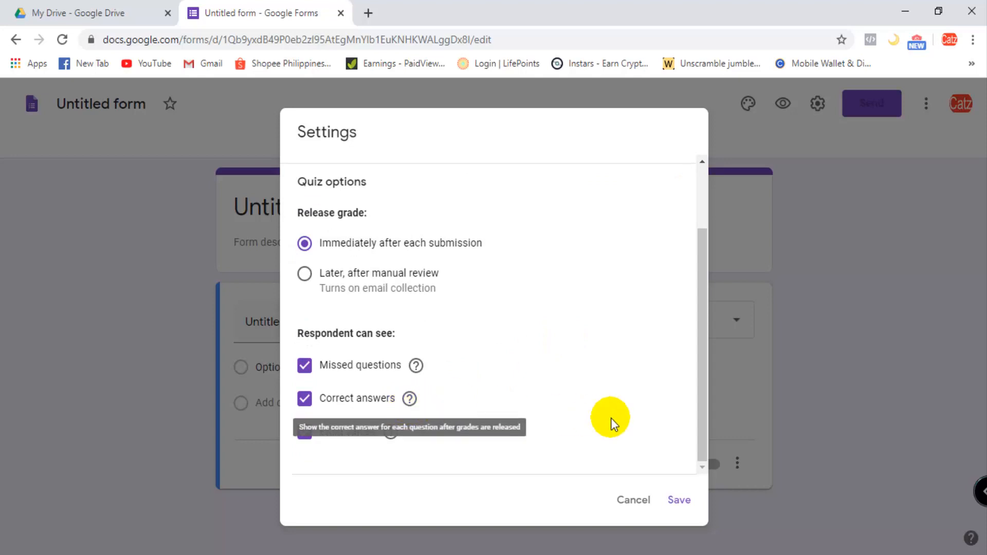
pyautogui.click(304, 400)
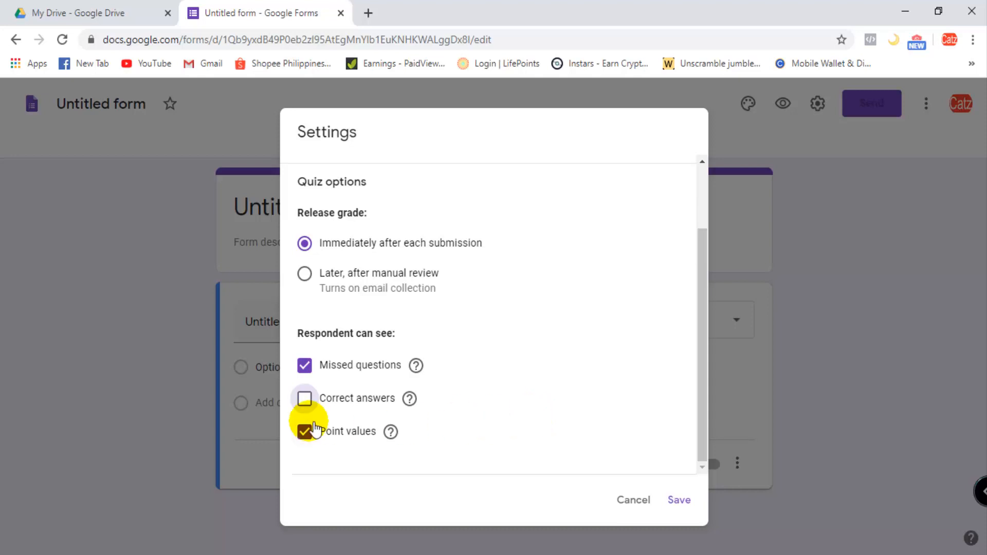
pyautogui.click(315, 443)
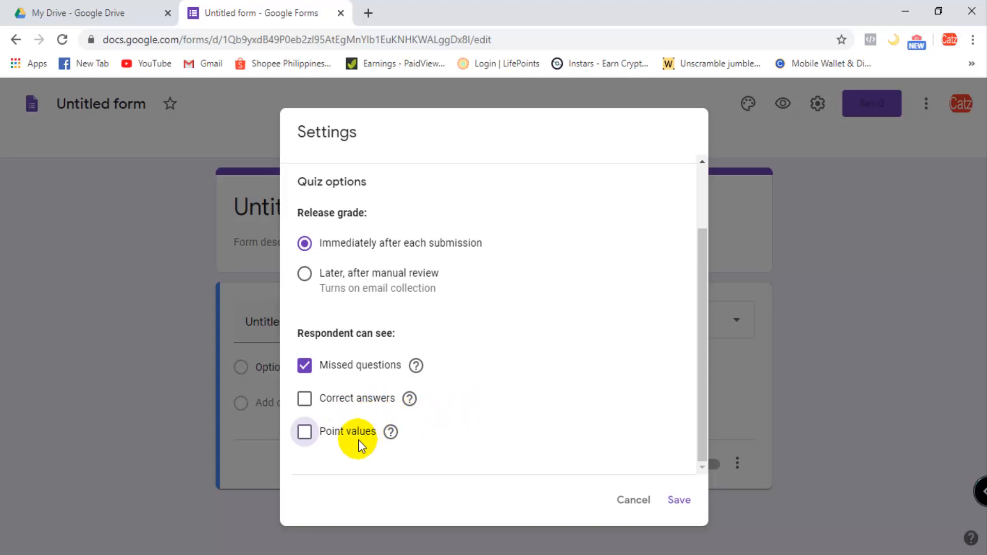
pyautogui.click(310, 375)
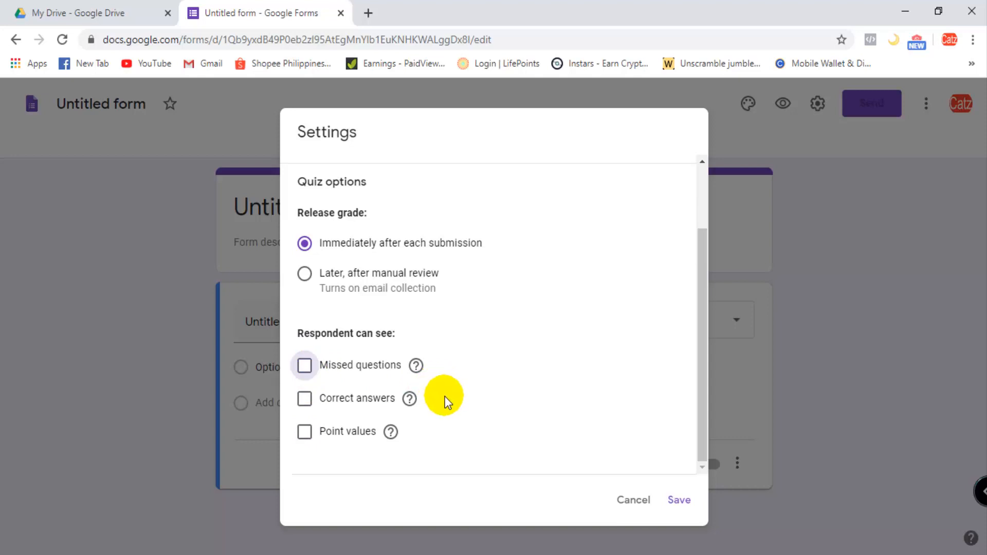
pyautogui.scroll(2, 436, 378)
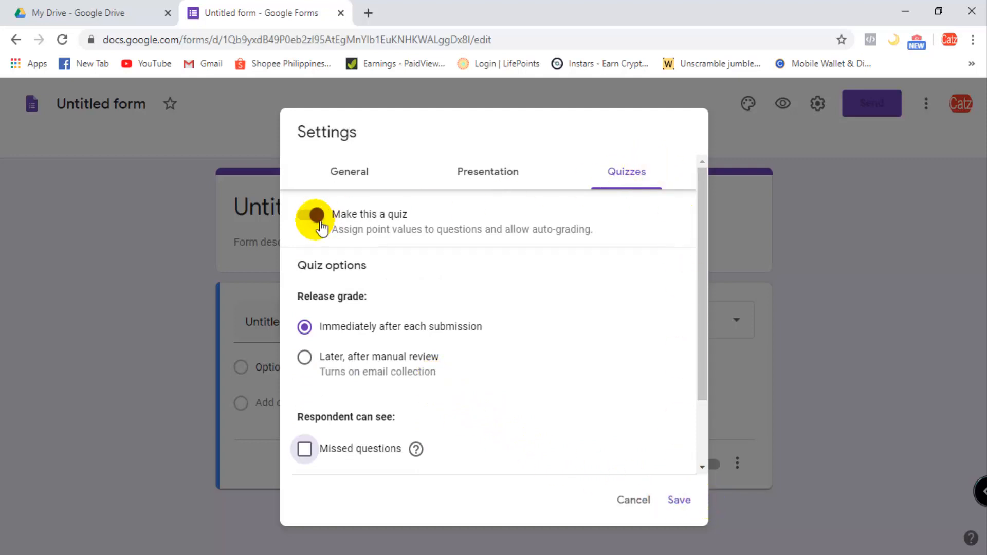
# - Review the General, Presentation and Quizzes settings once more and save them
pyautogui.click(509, 175)
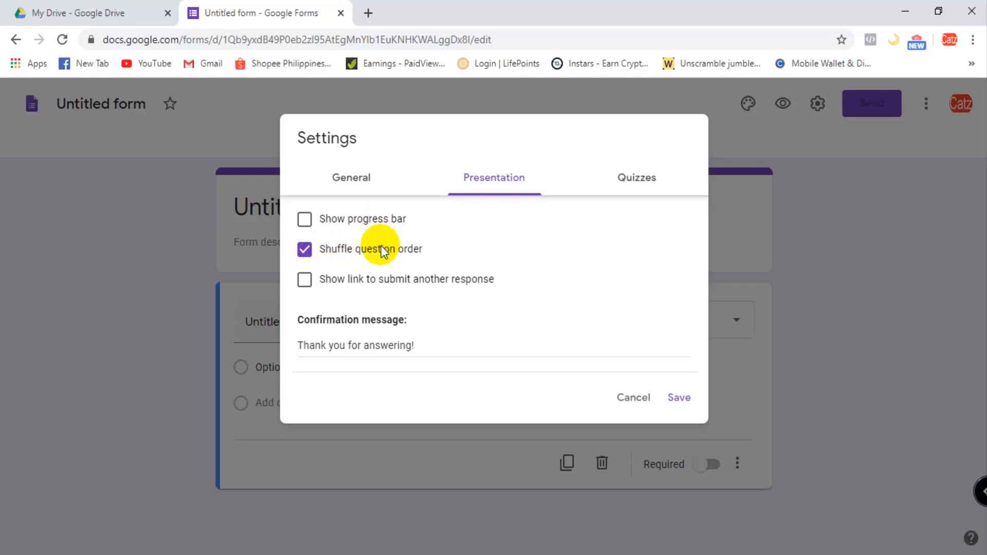
pyautogui.click(330, 190)
pyautogui.click(486, 180)
pyautogui.click(644, 178)
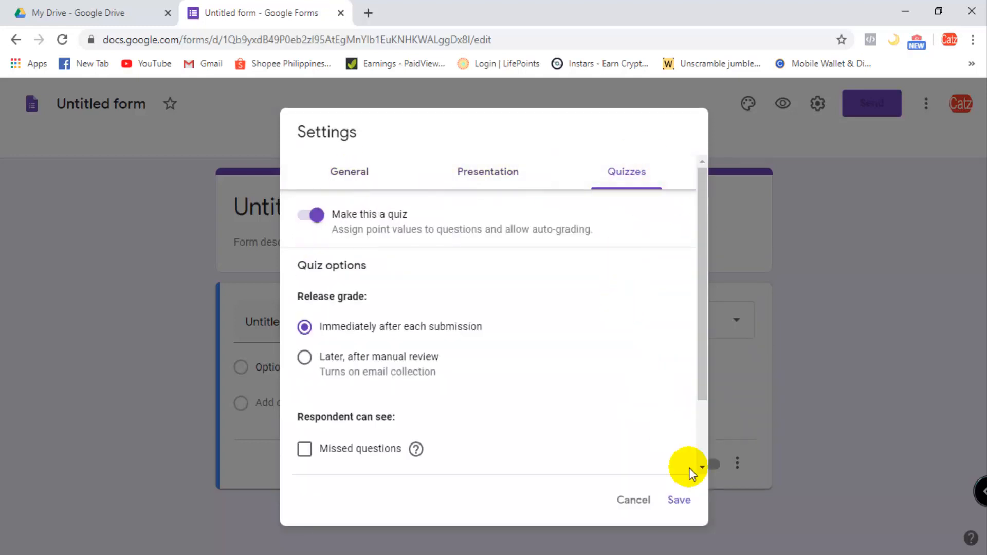
pyautogui.click(680, 502)
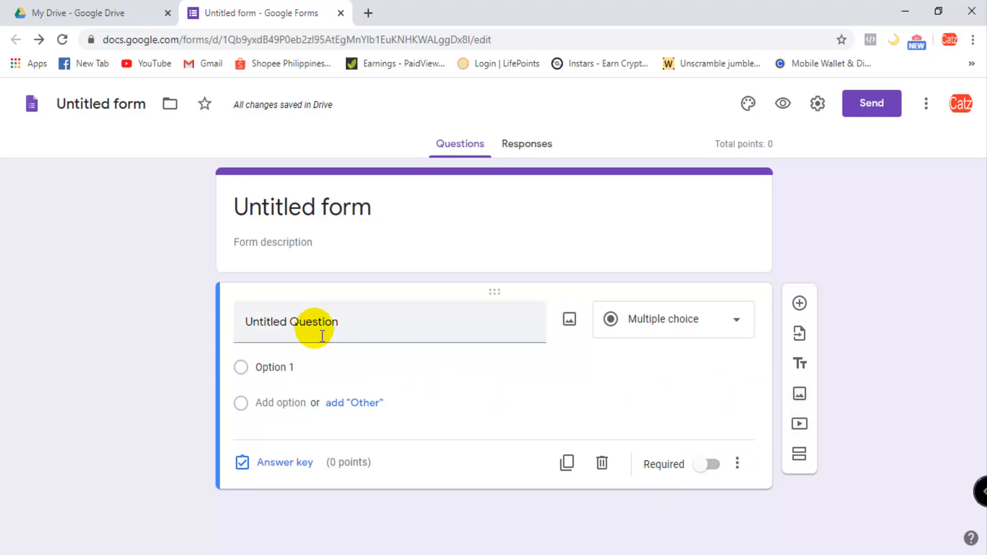
# - Title the form "Araling Panlipunan"
pyautogui.click(384, 204)
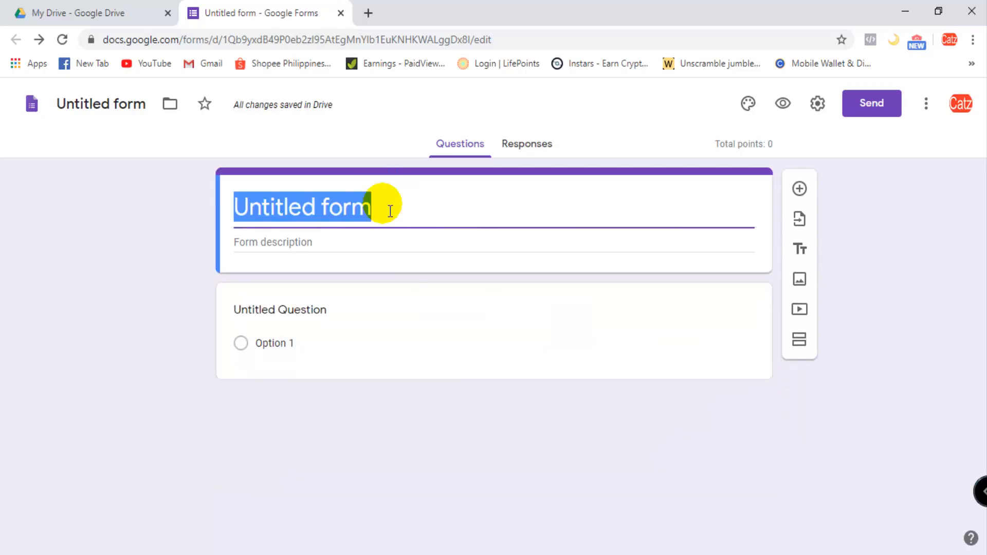
pyautogui.write('Araling ')
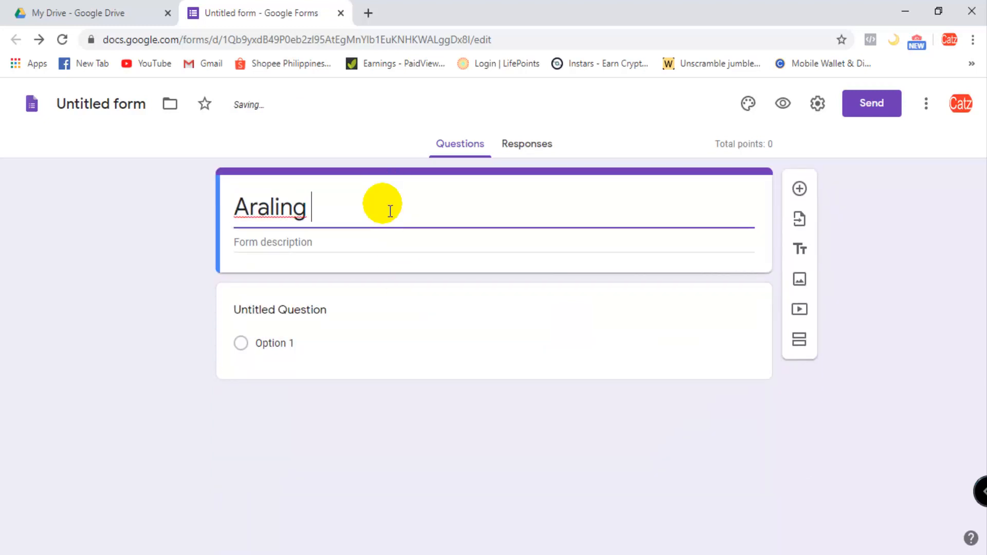
pyautogui.write('Panlipu')
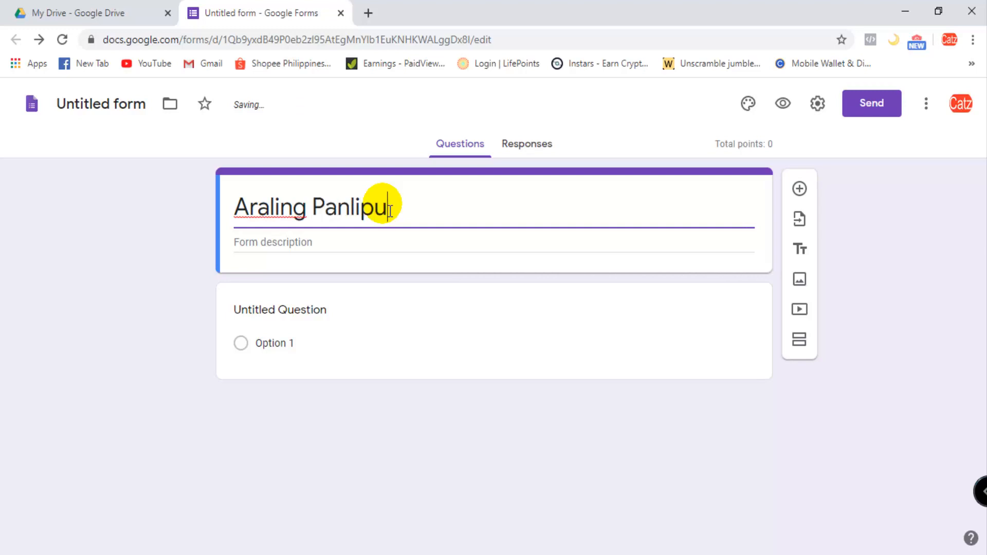
pyautogui.write('nan')
# - Enter "4th Quarter Exam" as the form description
pyautogui.click(337, 249)
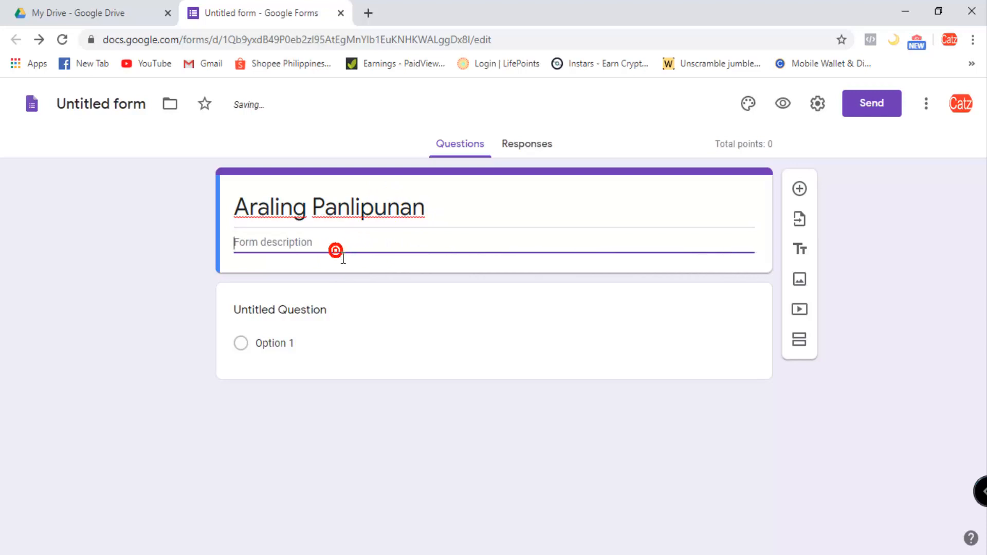
pyautogui.write('4th Q')
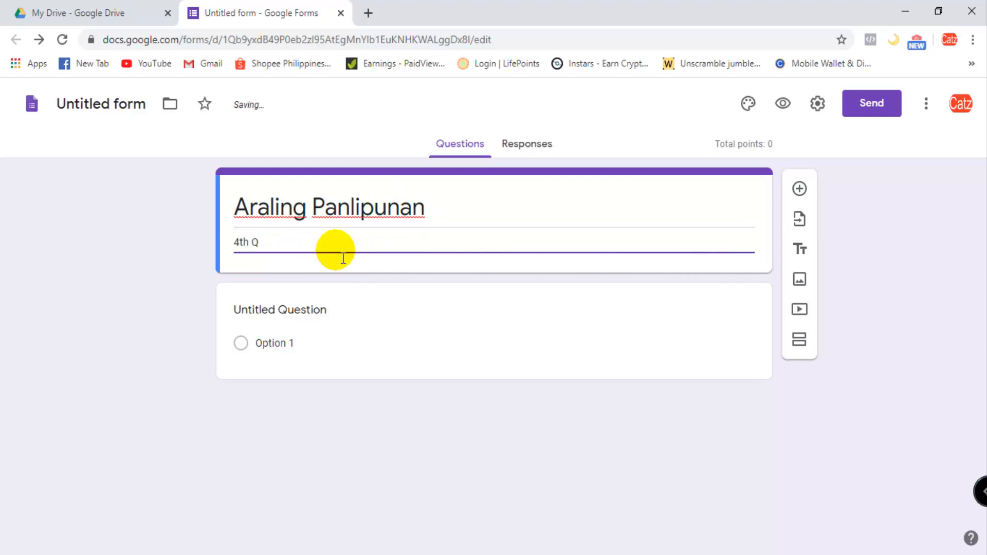
pyautogui.write('uarter Exam')
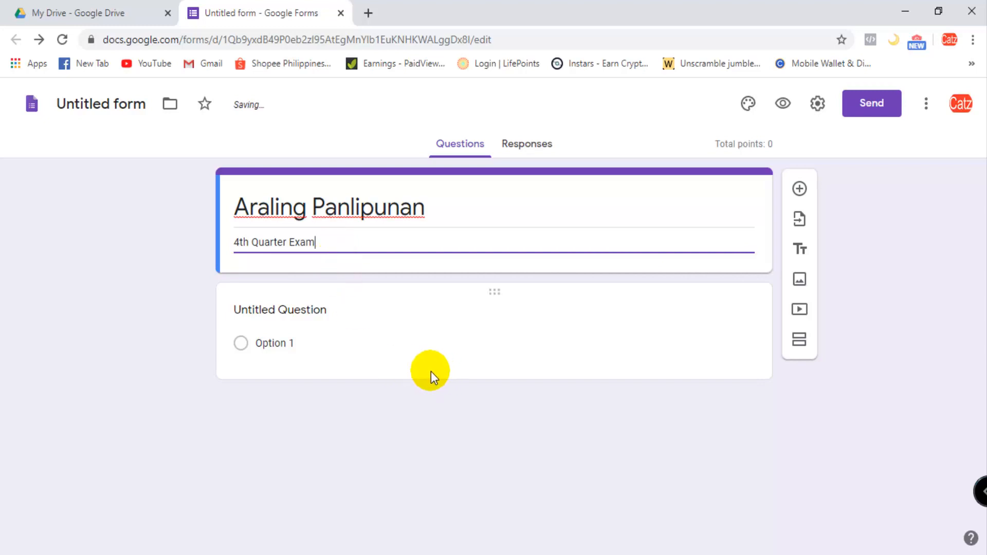
# - Change the first question to the Short answer type and title it "Name:"
pyautogui.click(304, 319)
pyautogui.click(751, 333)
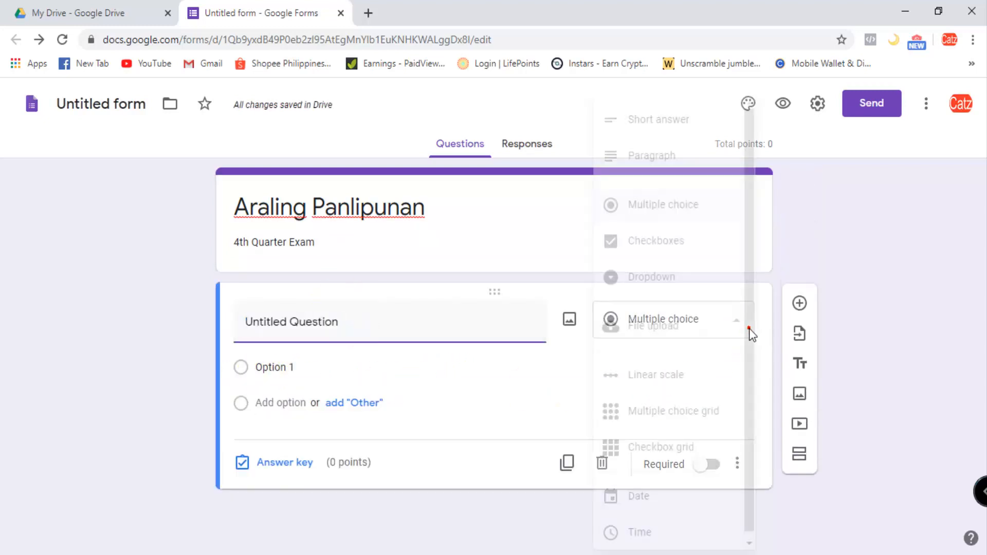
pyautogui.moveTo(749, 329); pyautogui.dragTo(754, 337)
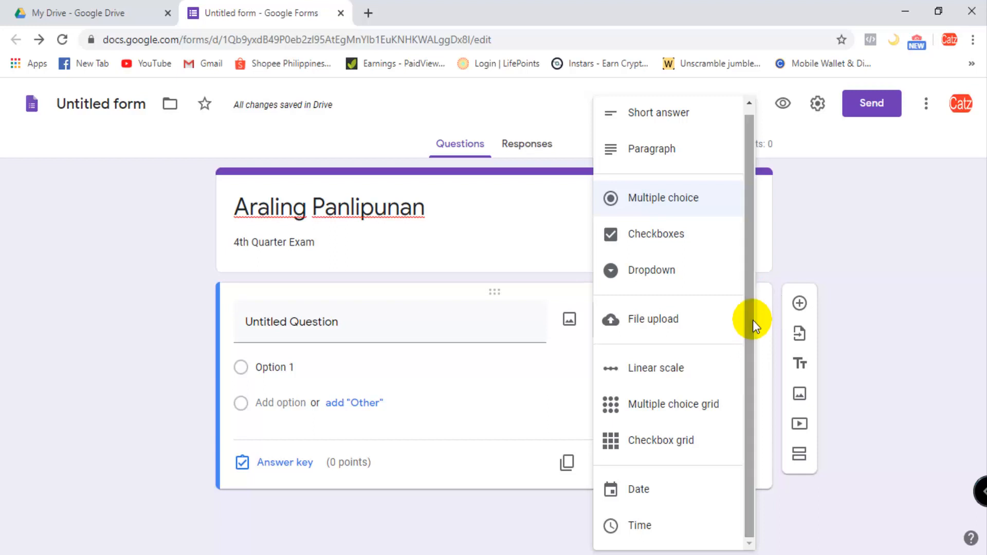
pyautogui.click(658, 108)
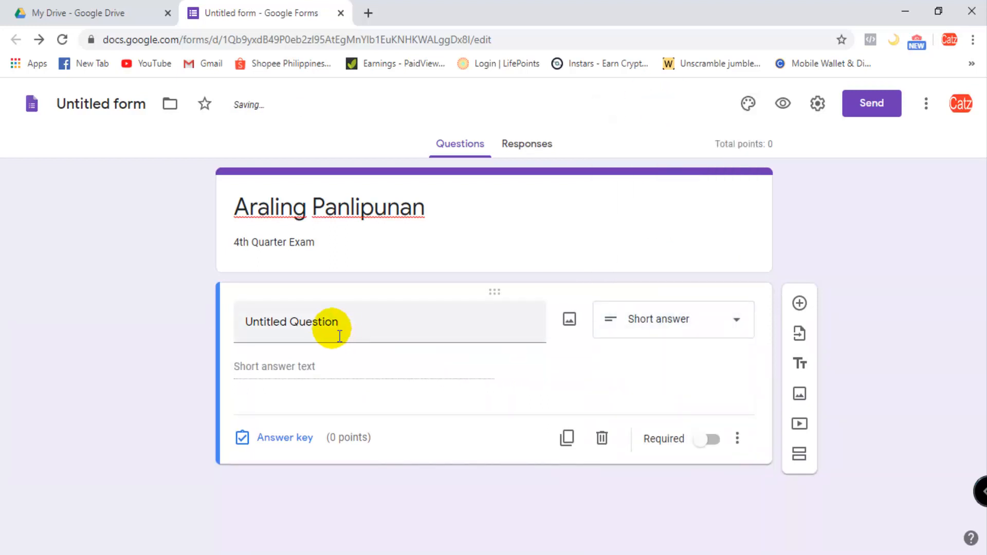
pyautogui.click(329, 324)
pyautogui.write('Name:')
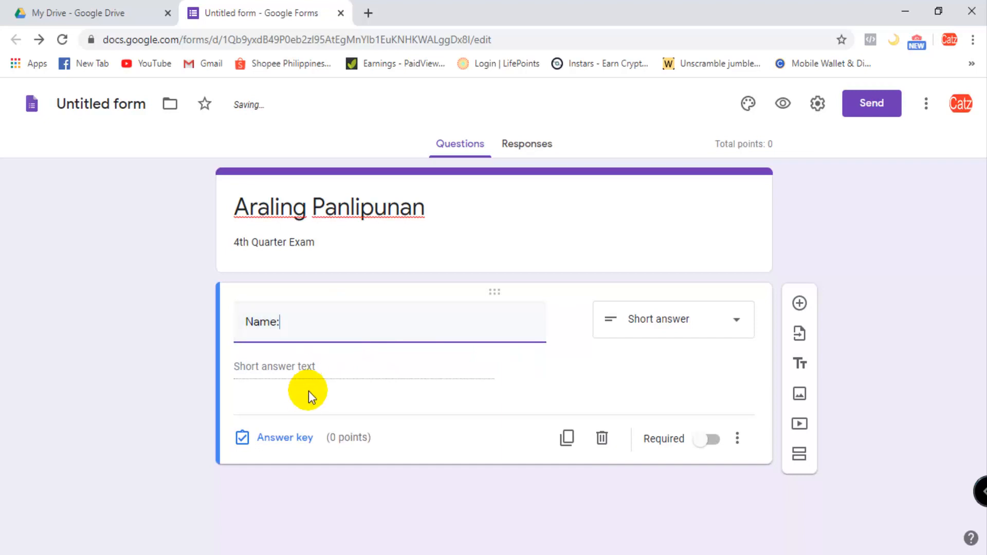
# - Make the "Name:" question required
pyautogui.click(266, 372)
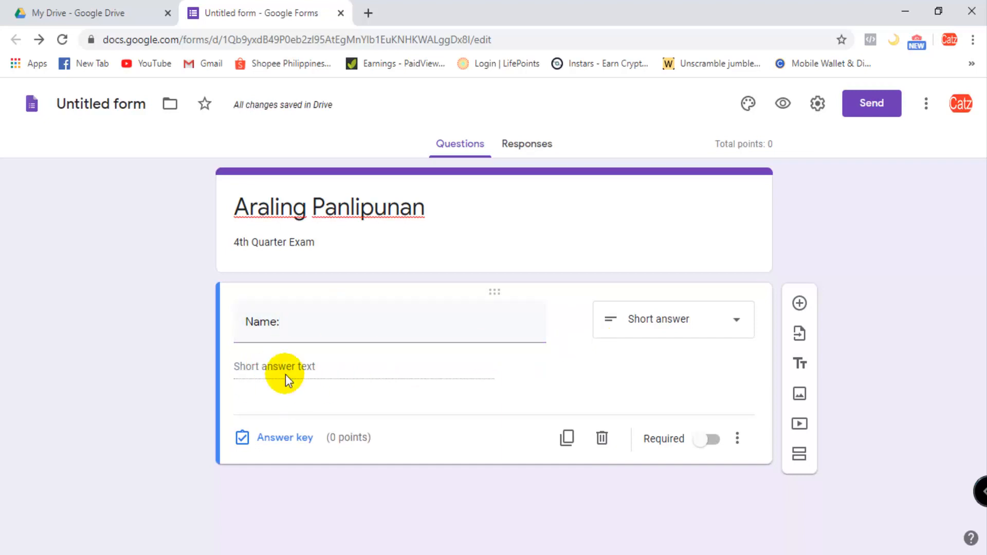
pyautogui.click(714, 441)
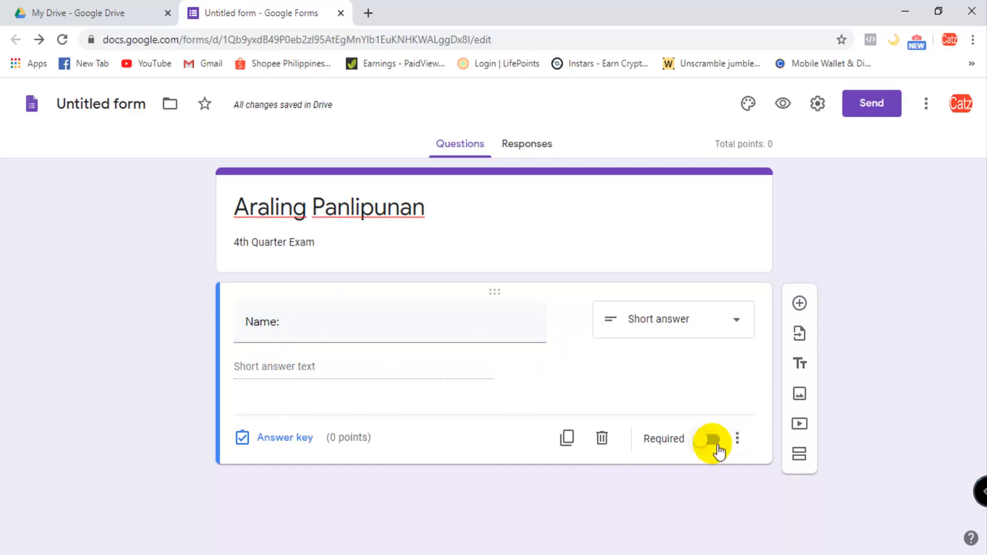
pyautogui.click(716, 442)
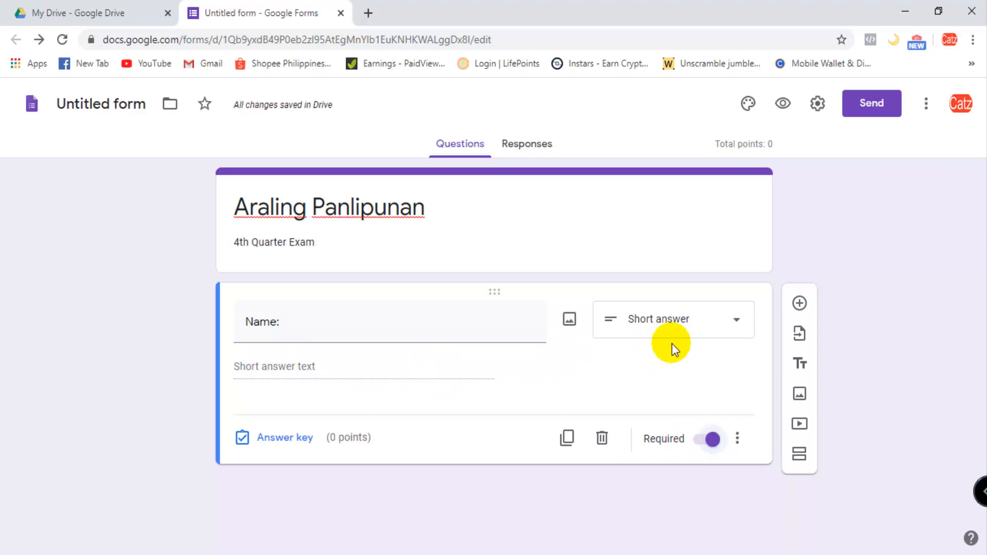
# - Retitle the "Name:" question as "Name", without the colon
pyautogui.doubleClick(312, 334)
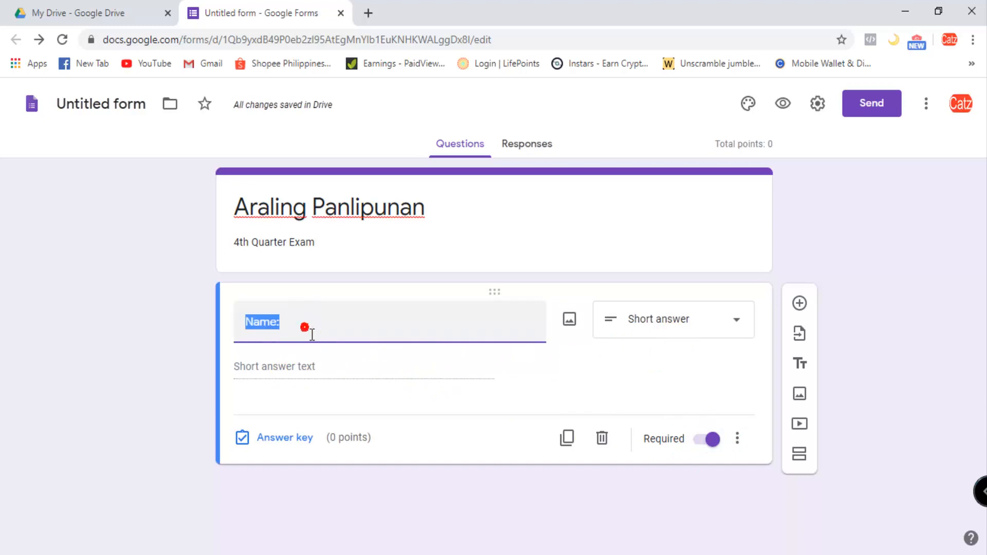
pyautogui.write('Name')
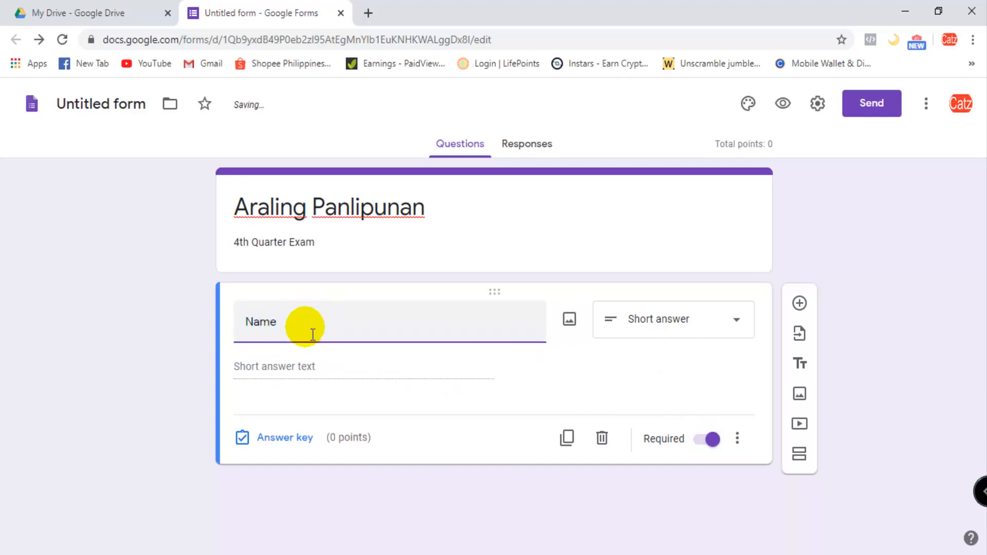
pyautogui.click(297, 373)
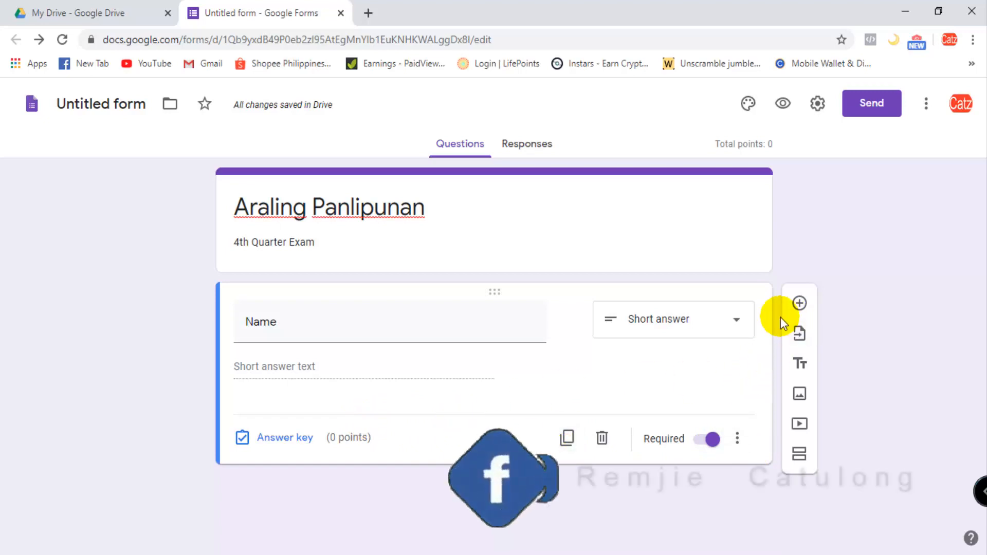
# - Add a new question below the Name question and title it "Section:"
pyautogui.click(799, 303)
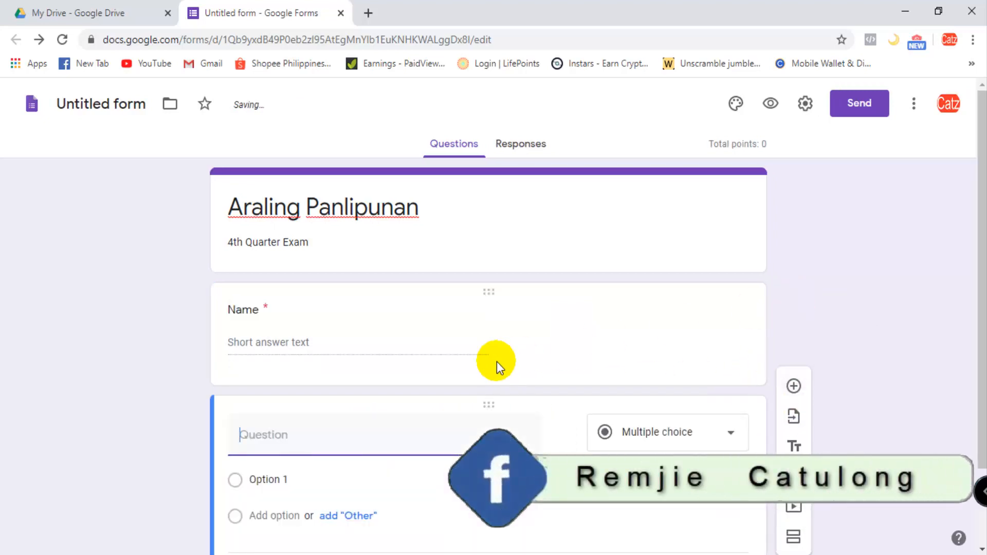
pyautogui.write('Section')
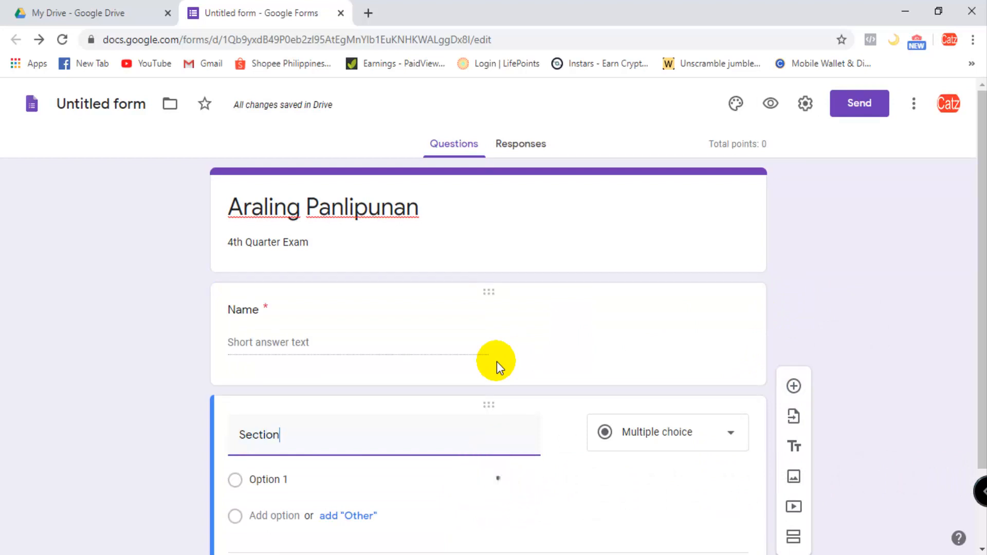
pyautogui.scroll(-2, 499, 373)
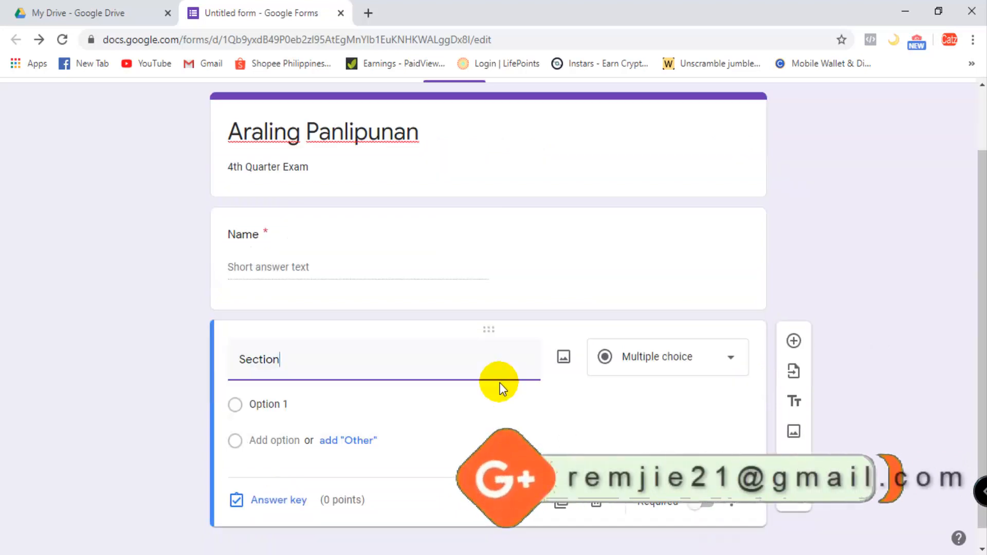
pyautogui.write(':')
# - Set the "Section:" question to the Short answer type and make it required
pyautogui.click(711, 353)
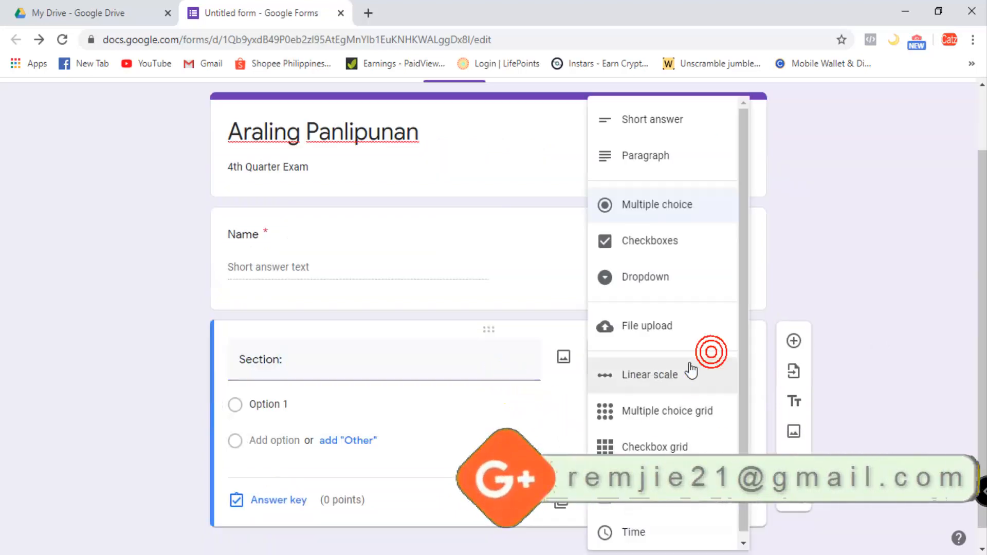
pyautogui.click(660, 122)
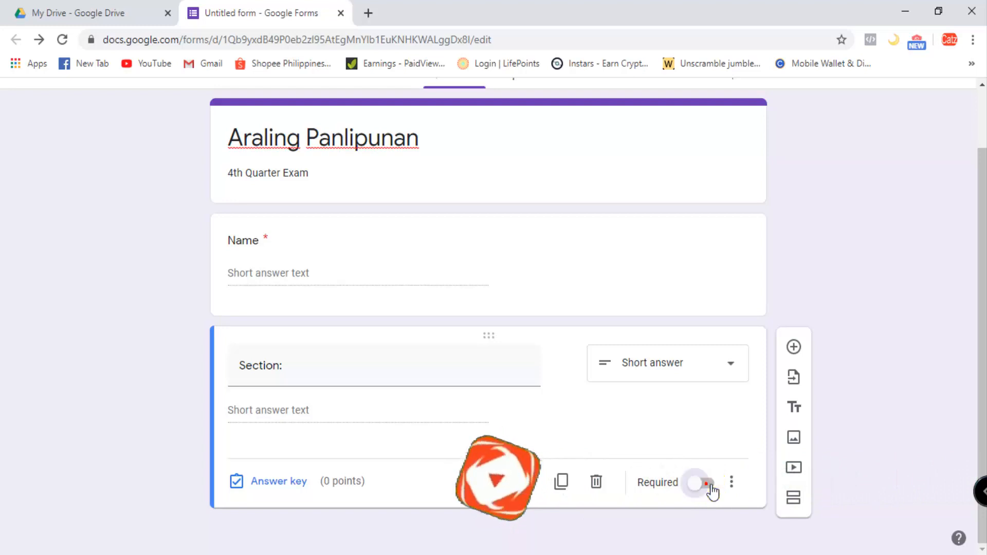
pyautogui.click(708, 483)
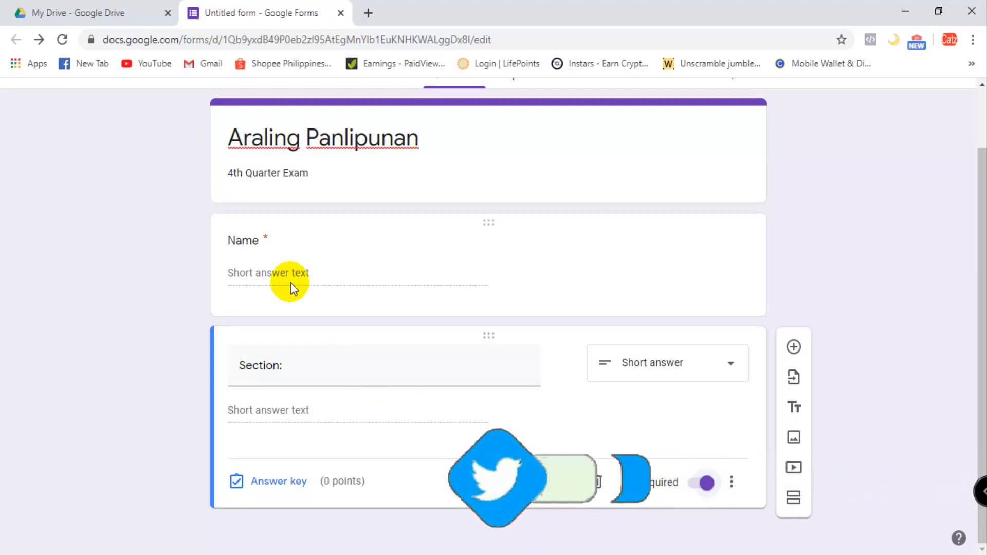
# - Insert a new form section between the Name question and the "Section:" question
pyautogui.click(404, 228)
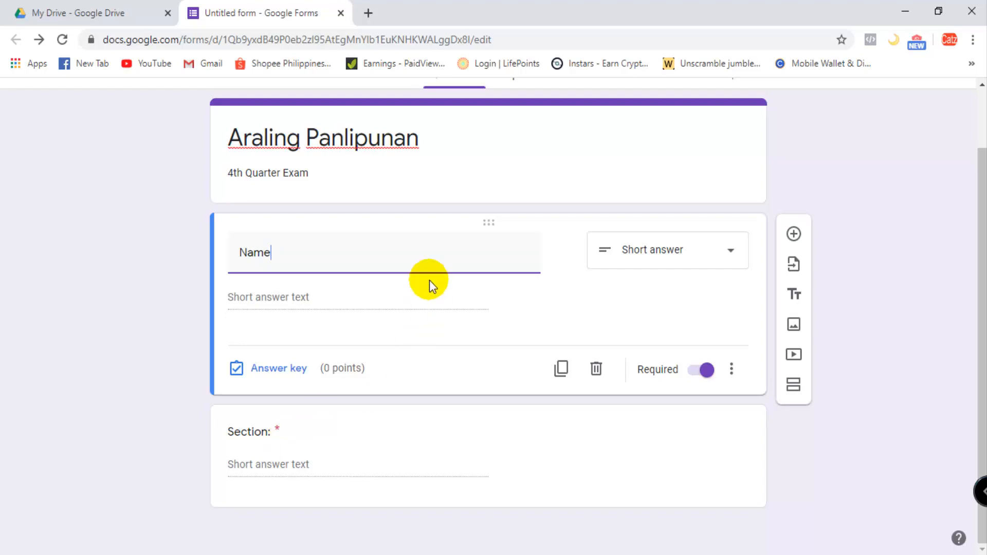
pyautogui.click(598, 297)
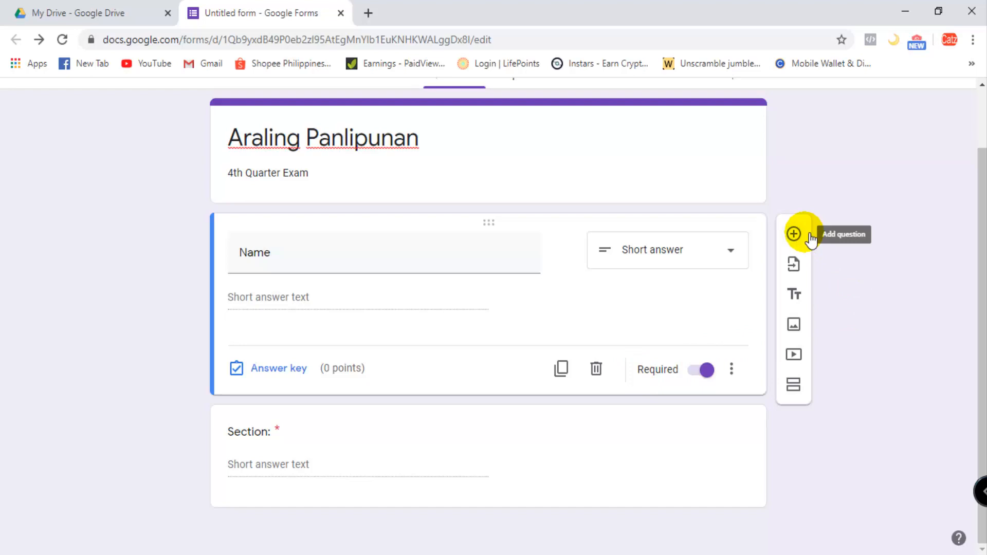
pyautogui.click(794, 387)
pyautogui.scroll(-3, 335, 400)
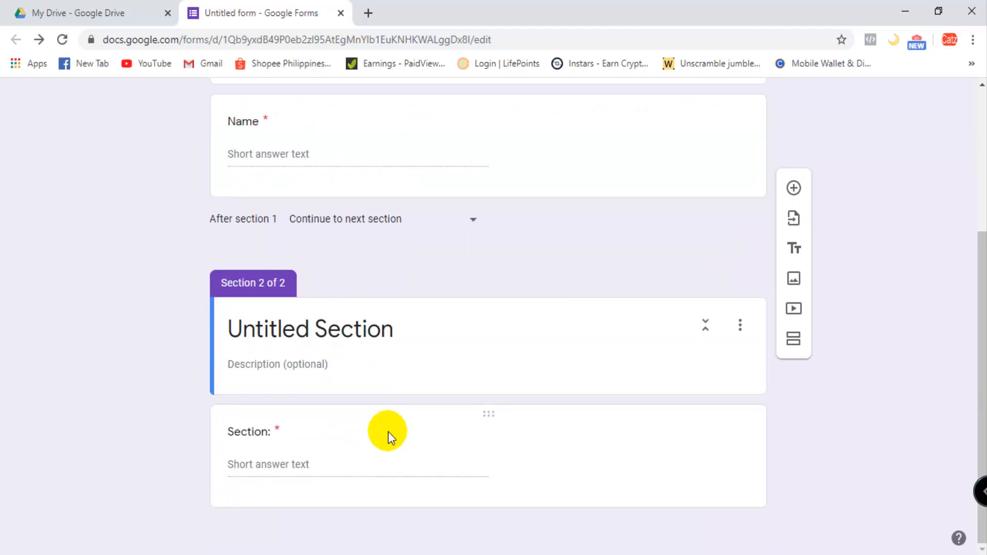
pyautogui.click(404, 332)
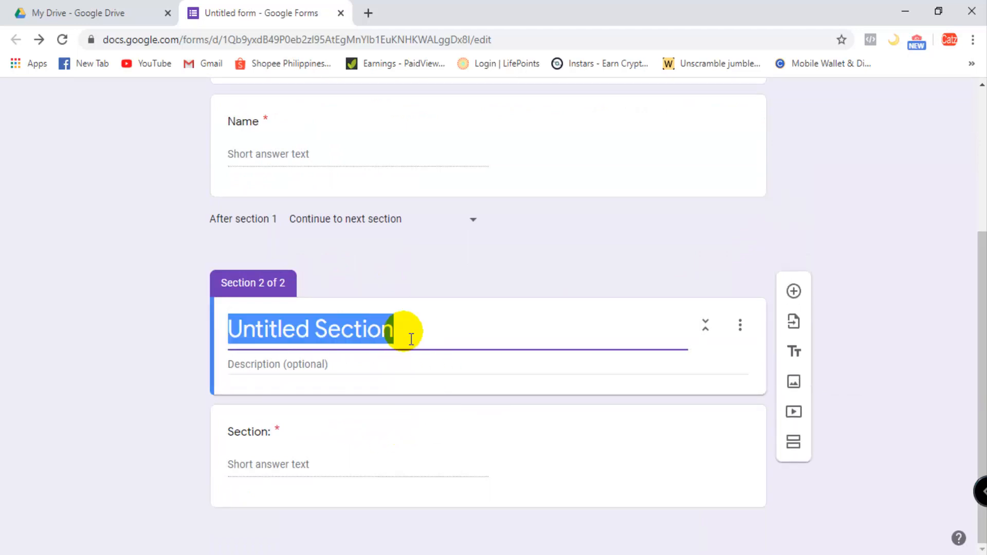
pyautogui.scroll(2, 406, 334)
pyautogui.scroll(-2, 406, 333)
# - Change the "Section:" question's type to Multiple choice
pyautogui.click(315, 461)
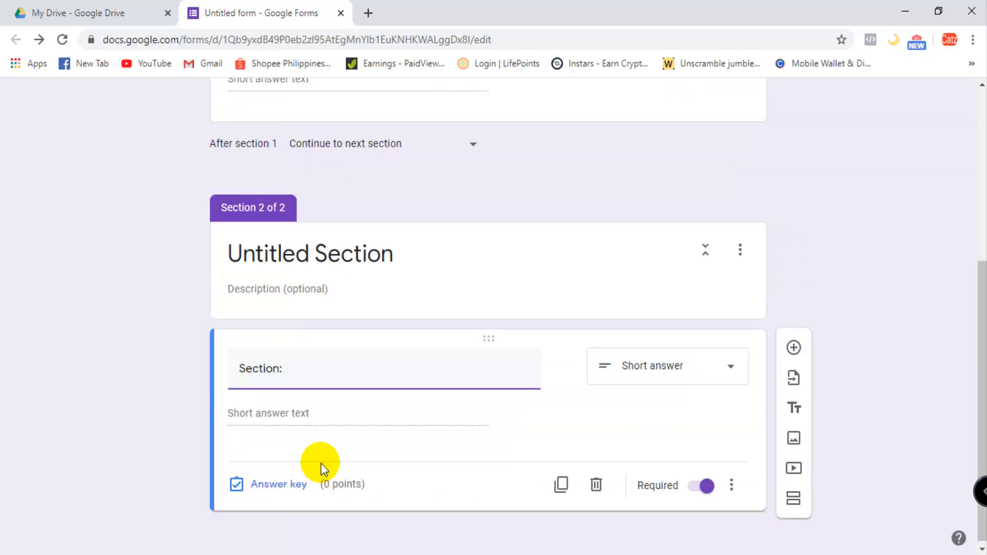
pyautogui.click(677, 374)
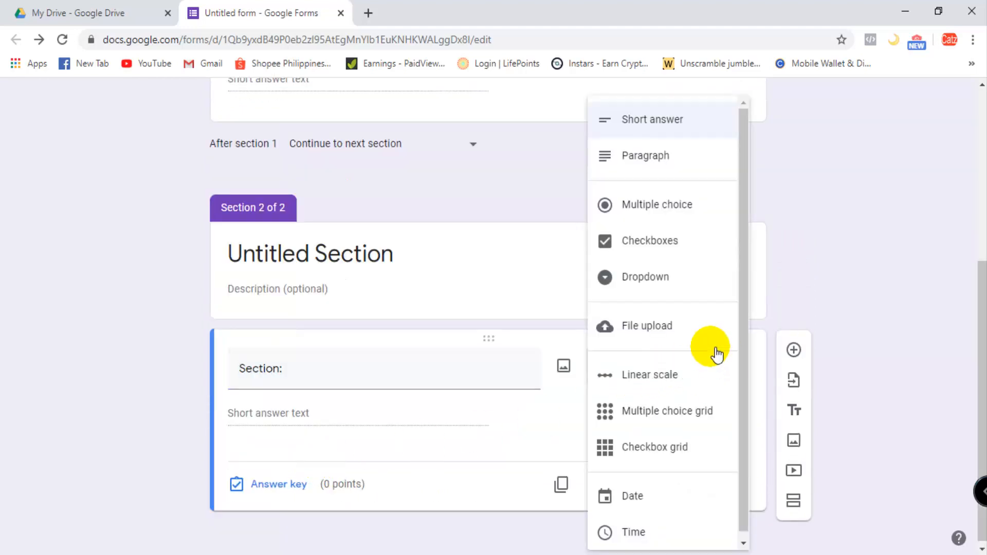
pyautogui.click(678, 207)
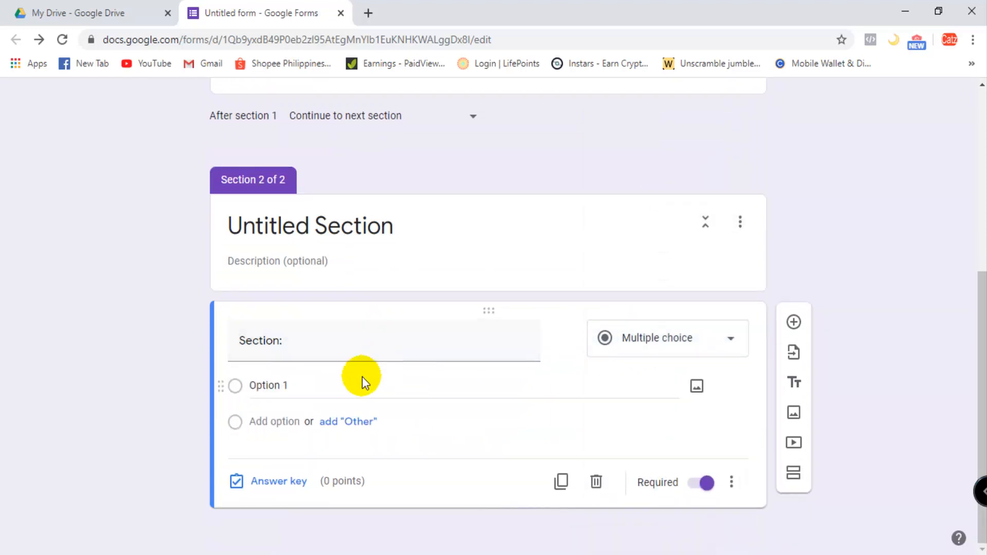
# - Replace the "Section:" title with question 1, "Unsa ang produkto abunda sa cebu?", copied from the Word document araling panlipunan 3
pyautogui.doubleClick(299, 357)
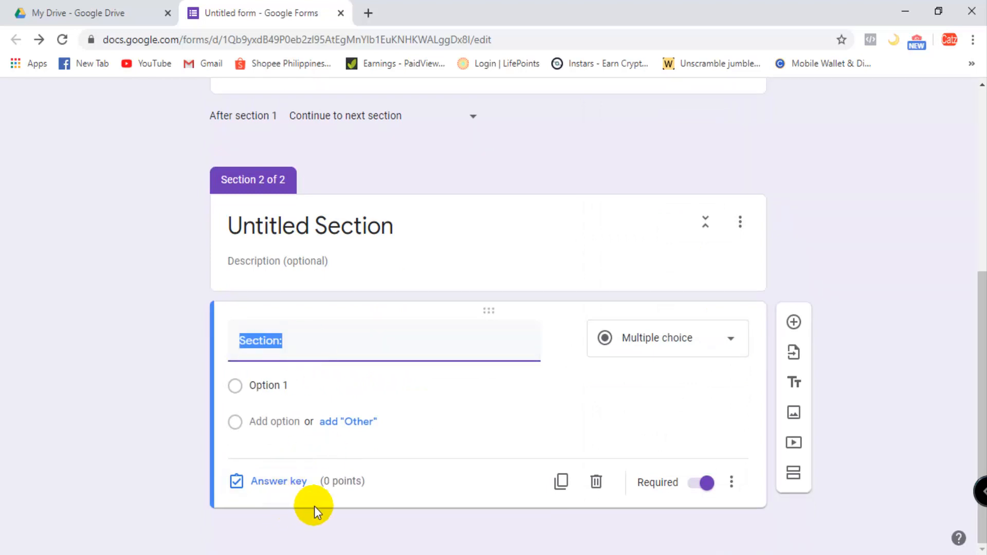
pyautogui.moveTo(453, 552)
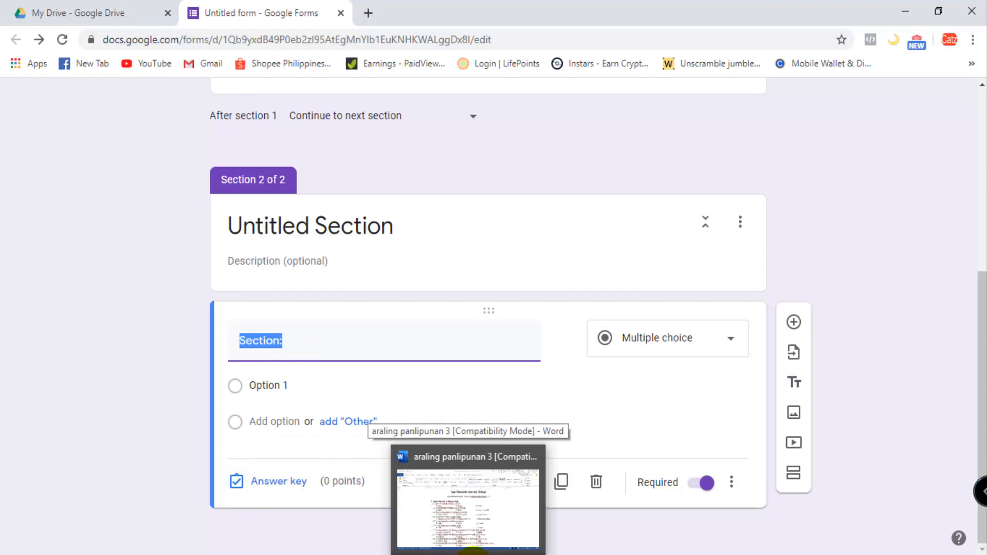
pyautogui.click(472, 551)
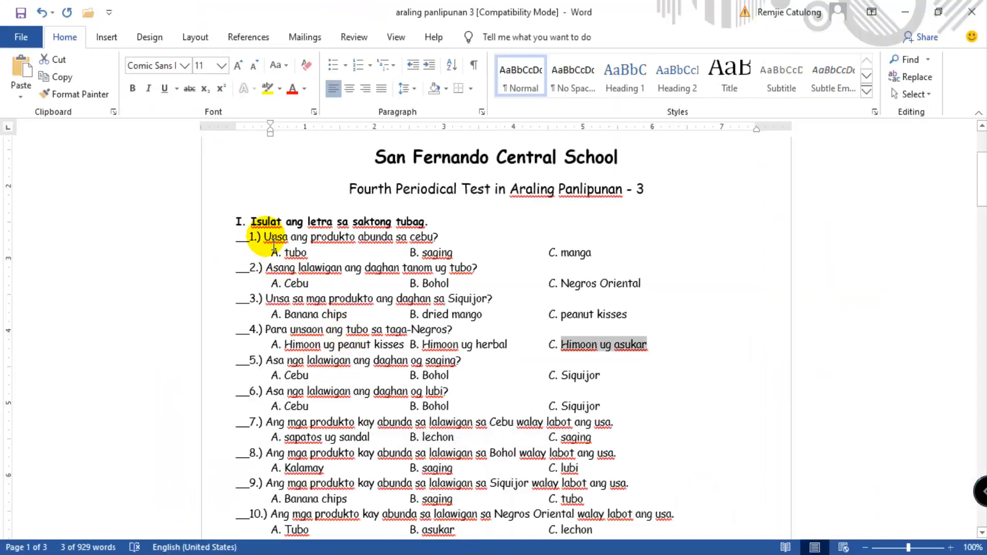
pyautogui.moveTo(264, 237); pyautogui.dragTo(440, 239)
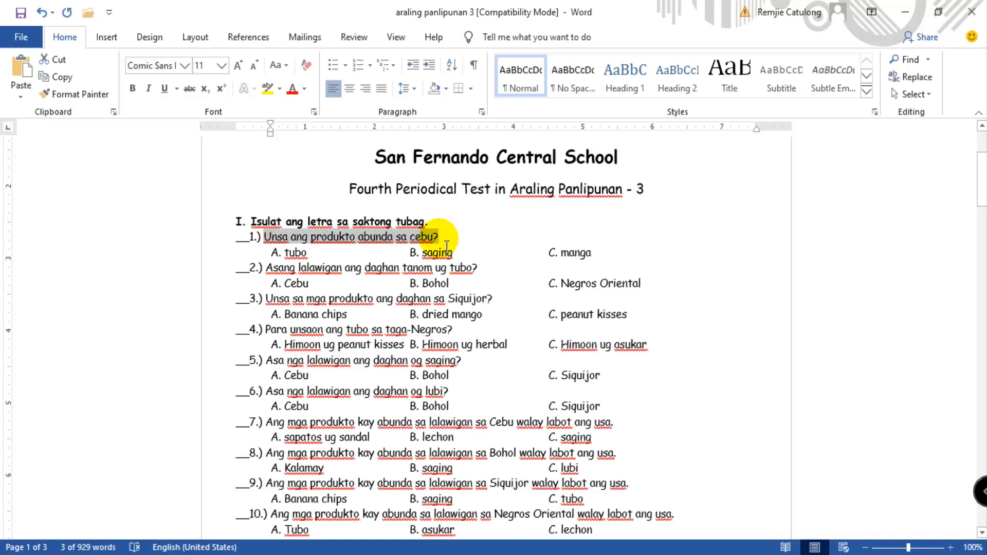
pyautogui.hotkey('ctrl', 'c')
pyautogui.click(465, 553)
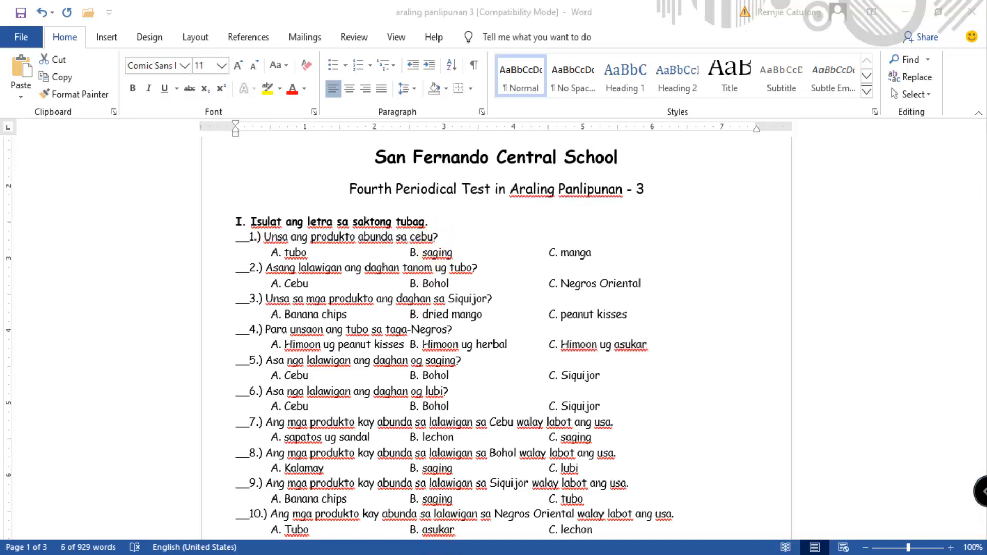
pyautogui.click(401, 520)
pyautogui.hotkey('ctrl', 'v')
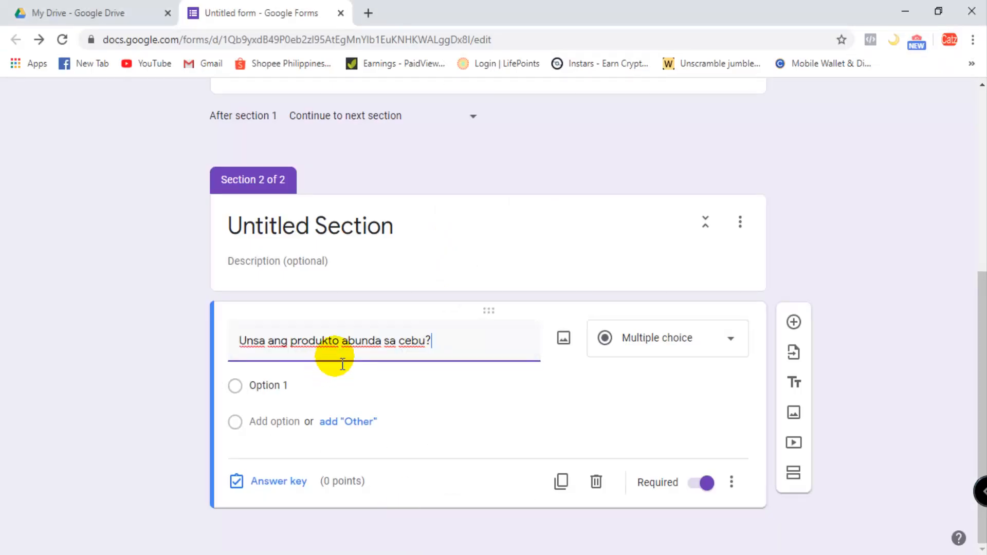
# - Title the second section "Pilia ang saktong tubag."
pyautogui.click(293, 229)
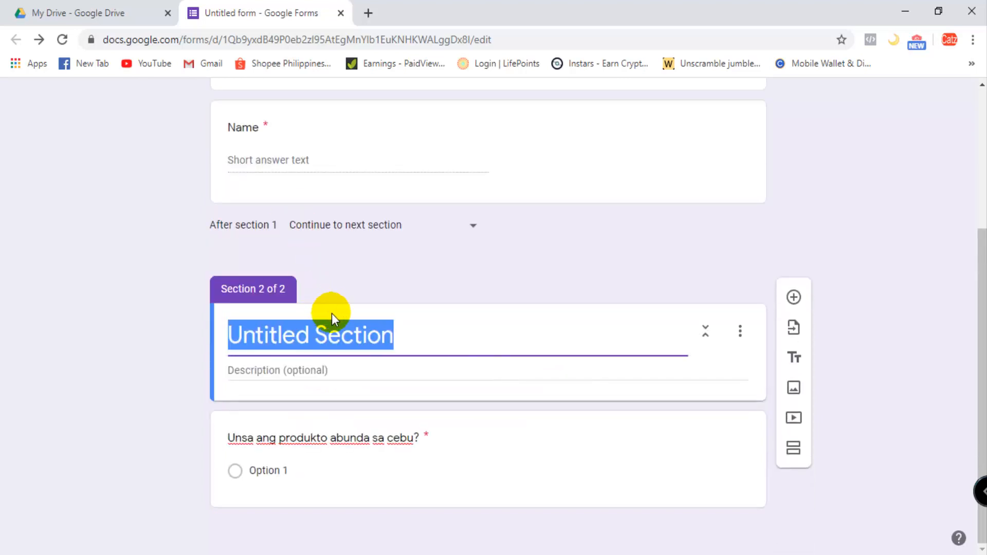
pyautogui.write('Choose t')
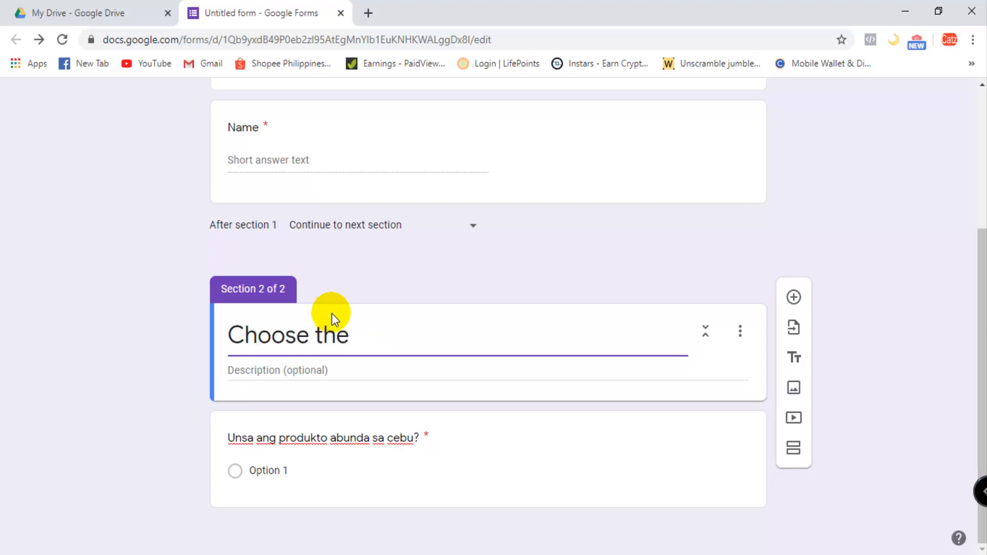
pyautogui.write('he')
pyautogui.press('BackSpace')
pyautogui.press('BackSpace')
pyautogui.press('BackSpace')
pyautogui.press('BackSpace')
pyautogui.press('BackSpace')
pyautogui.press('BackSpace')
pyautogui.press('BackSpace')
pyautogui.press('BackSpace')
pyautogui.press('BackSpace')
pyautogui.press('BackSpace')
pyautogui.write('P')
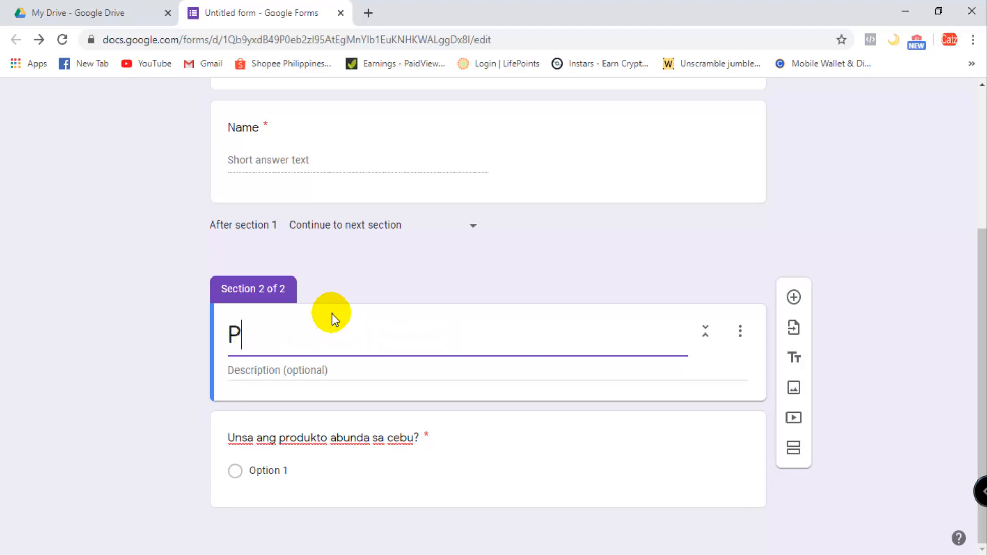
pyautogui.write('ilia ang sakton')
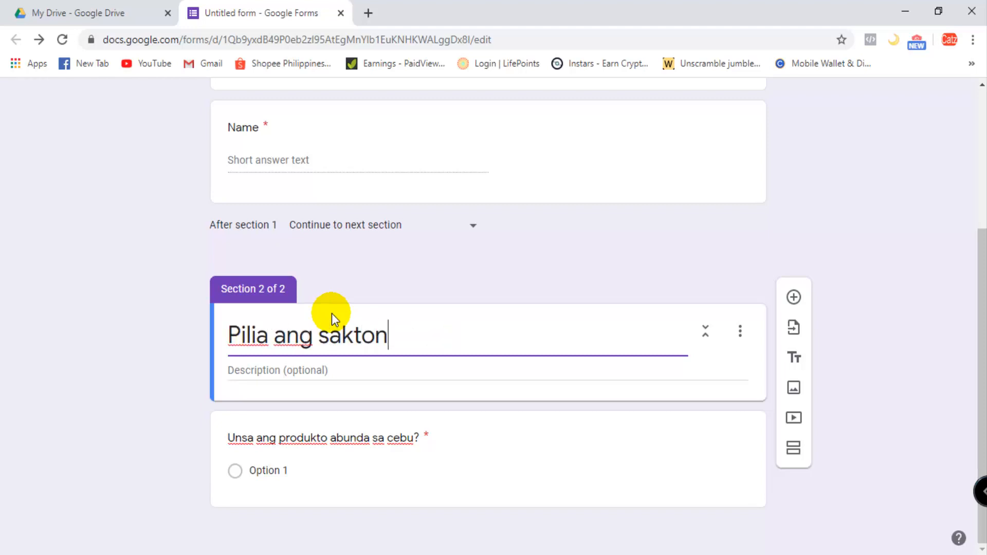
pyautogui.write('g tubag')
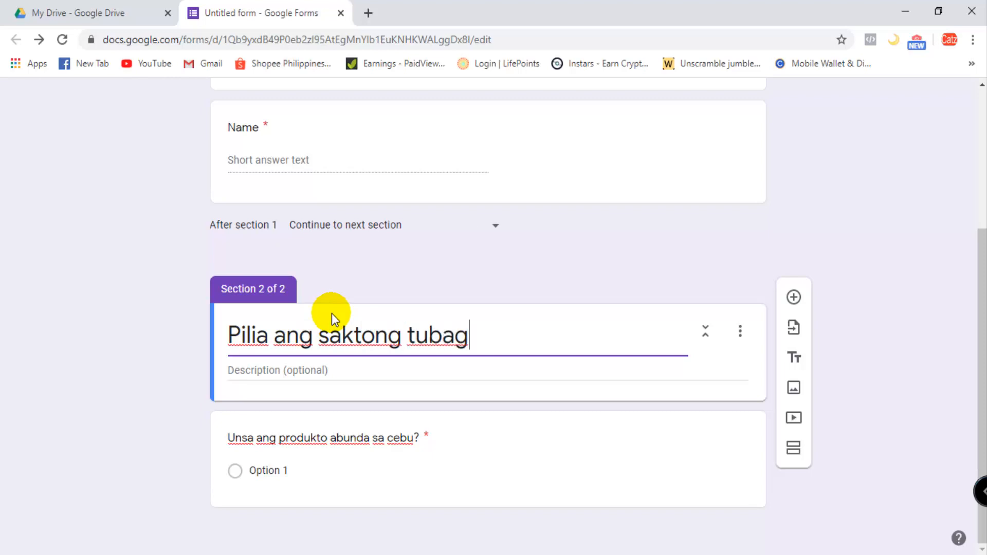
pyautogui.write('.')
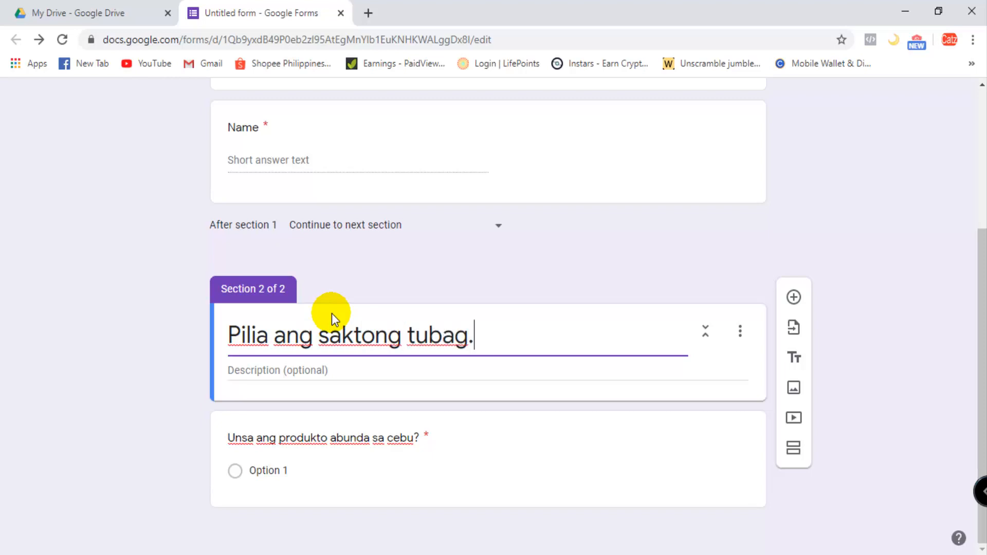
# - Capitalize "Cebu" in the question "Unsa ang produkto abunda sa cebu?"
pyautogui.click(421, 422)
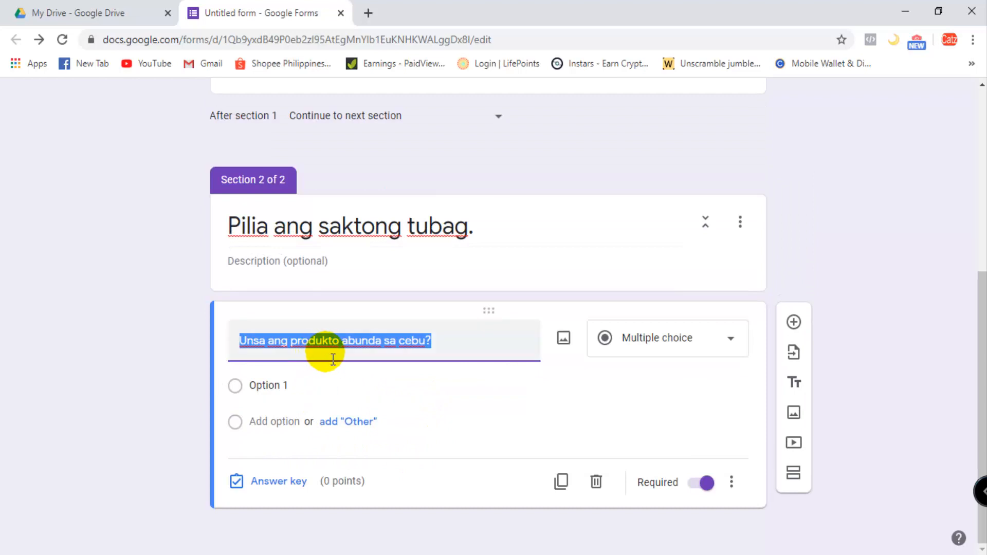
pyautogui.click(406, 342)
pyautogui.press('BackSpace')
pyautogui.write('C')
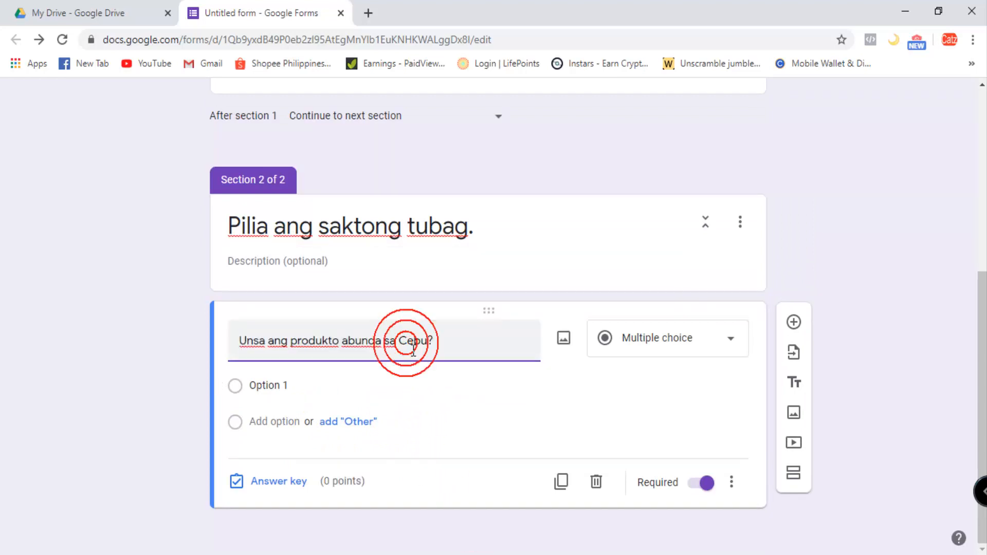
# - Replace Option 1 of the Cebu question with answer A, "tubo", copied from the Word test document
pyautogui.click(273, 387)
pyautogui.click(484, 554)
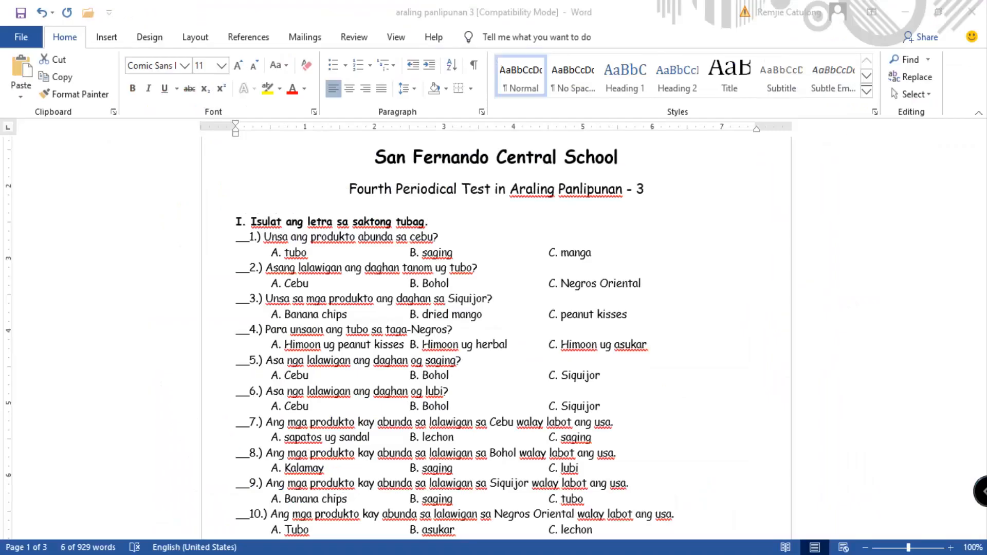
pyautogui.click(343, 554)
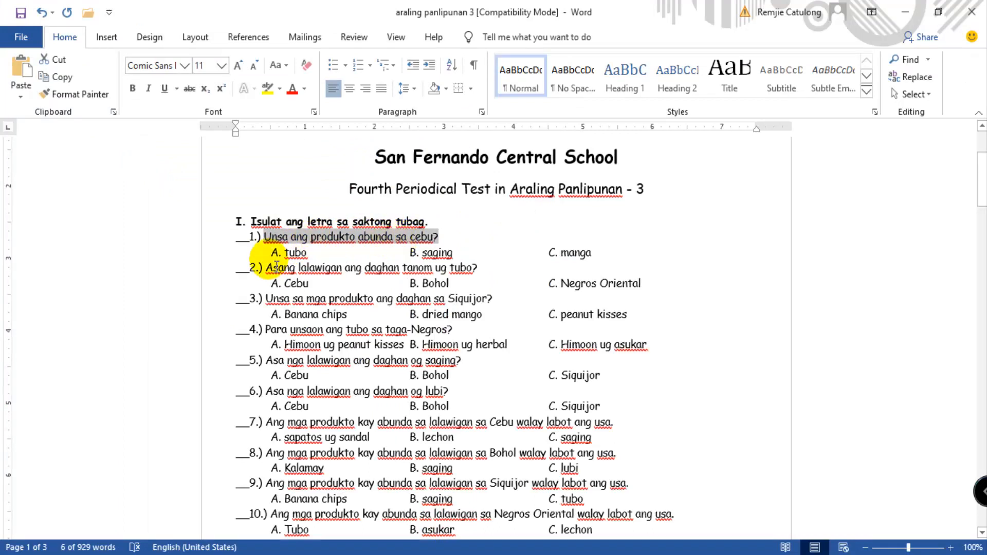
pyautogui.doubleClick(288, 253)
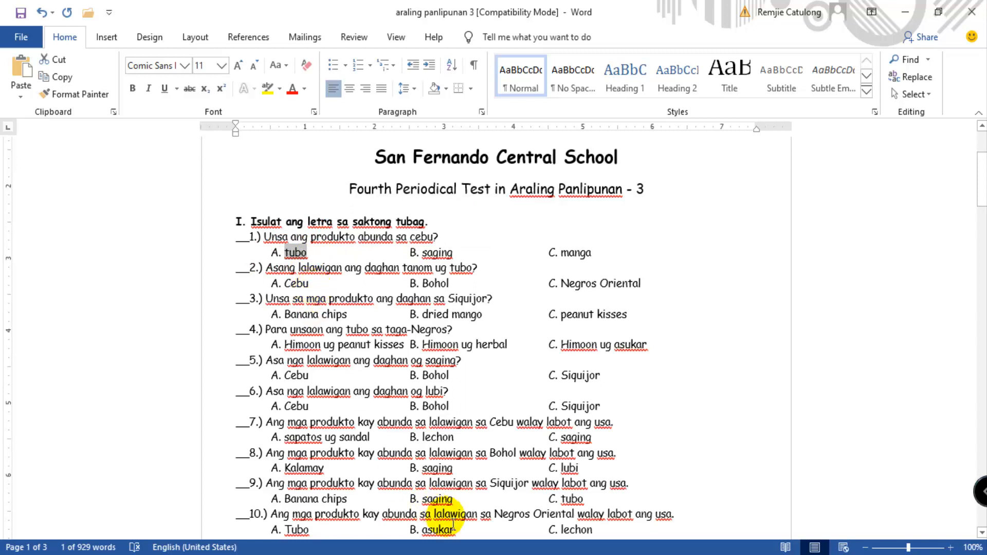
pyautogui.click(397, 523)
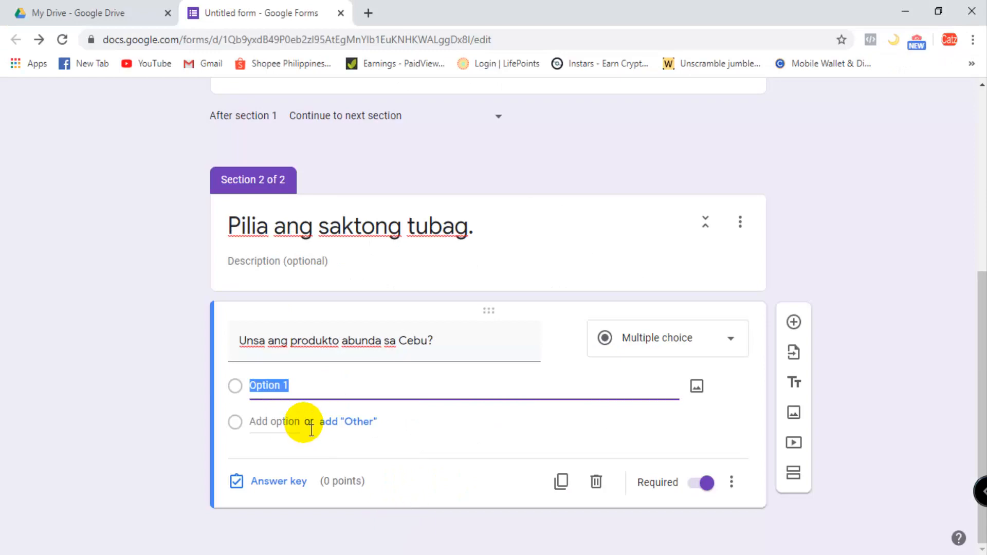
pyautogui.hotkey('ctrl', 'v')
# - Add an "Other" choice and answer B, "saging", copied from the Word test document, to the Cebu question
pyautogui.click(355, 422)
pyautogui.click(495, 553)
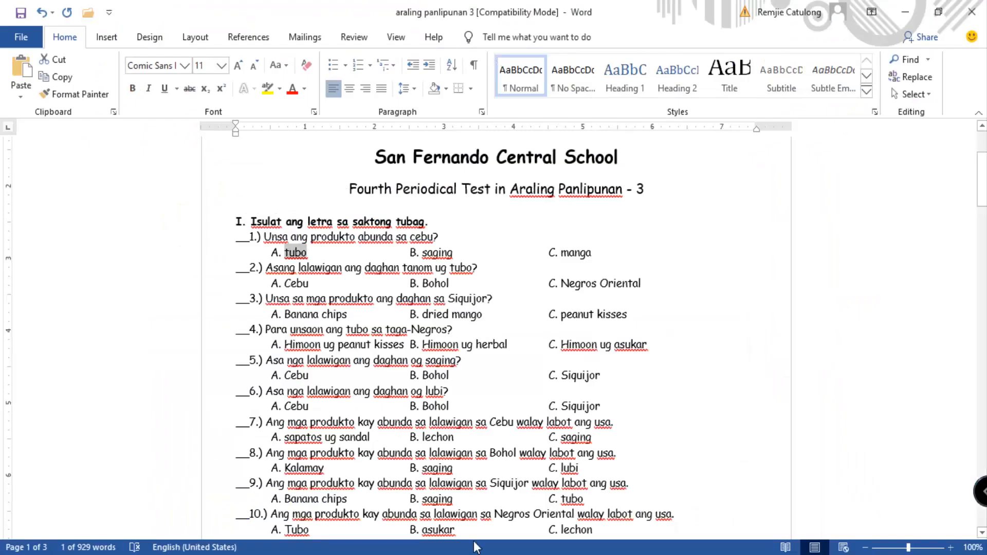
pyautogui.moveTo(422, 256); pyautogui.dragTo(453, 254)
pyautogui.hotkey('ctrl', 'c')
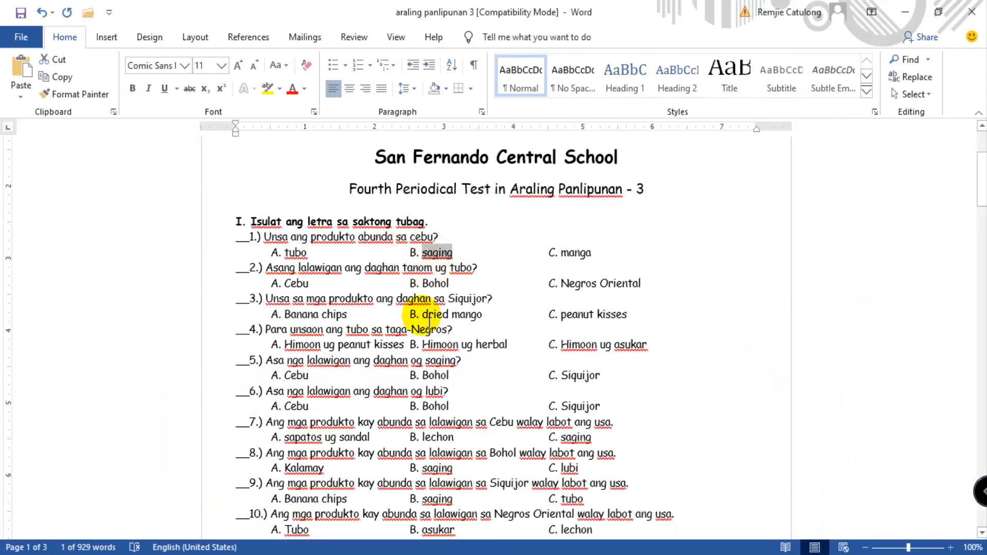
pyautogui.click(439, 553)
pyautogui.click(406, 520)
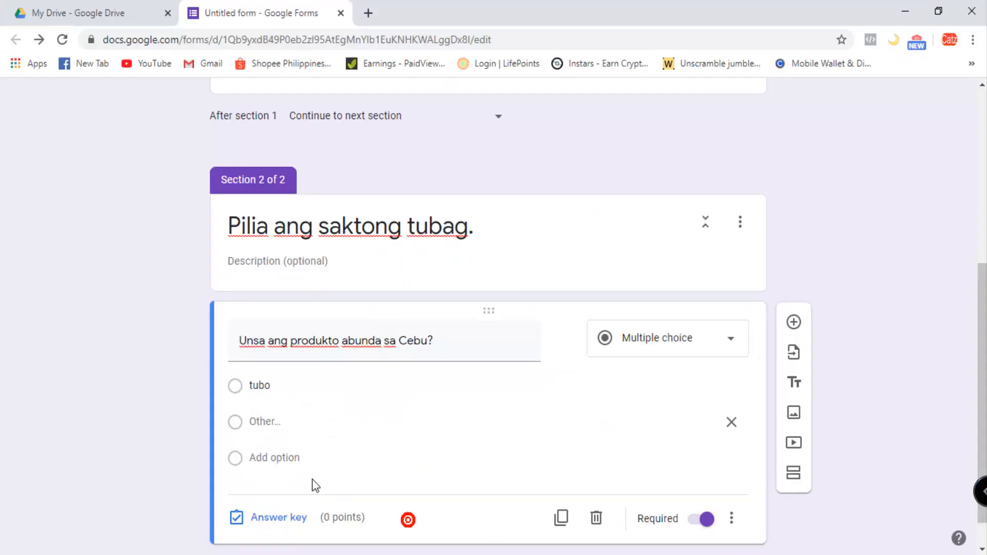
pyautogui.click(274, 457)
pyautogui.hotkey('ctrl', 'v')
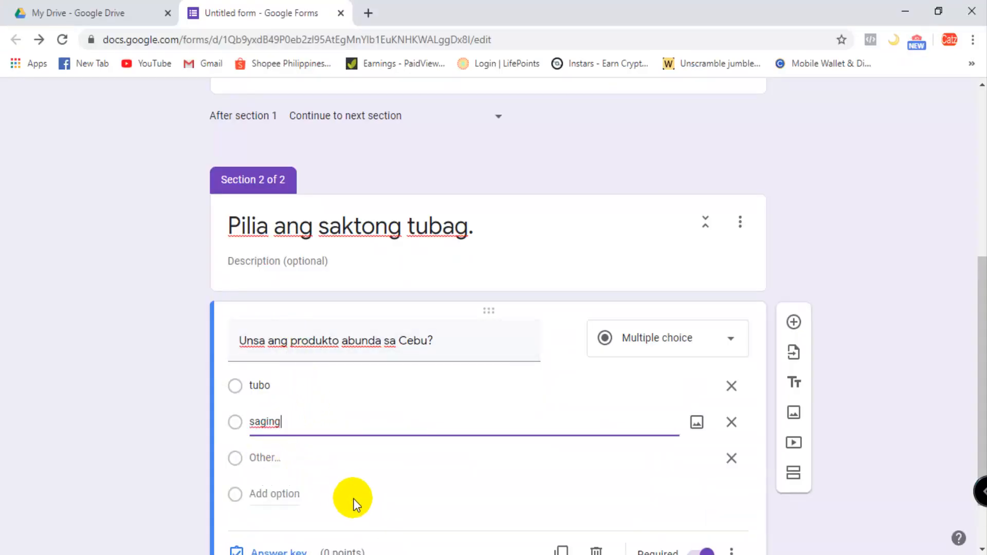
# - Add answer C, "manga", copied from the Word test document, to the Cebu question and remove its "Other" choice
pyautogui.scroll(-1, 441, 540)
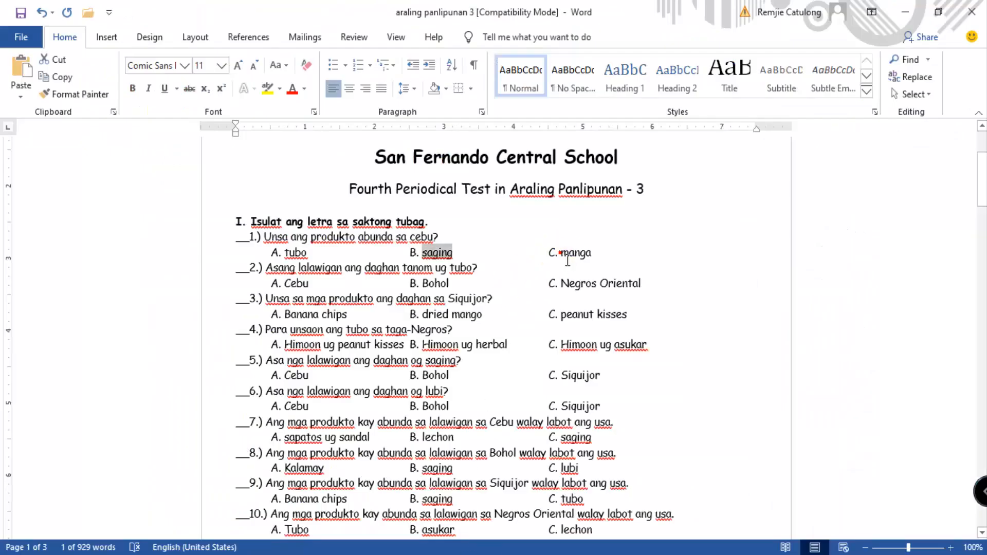
pyautogui.doubleClick(570, 253)
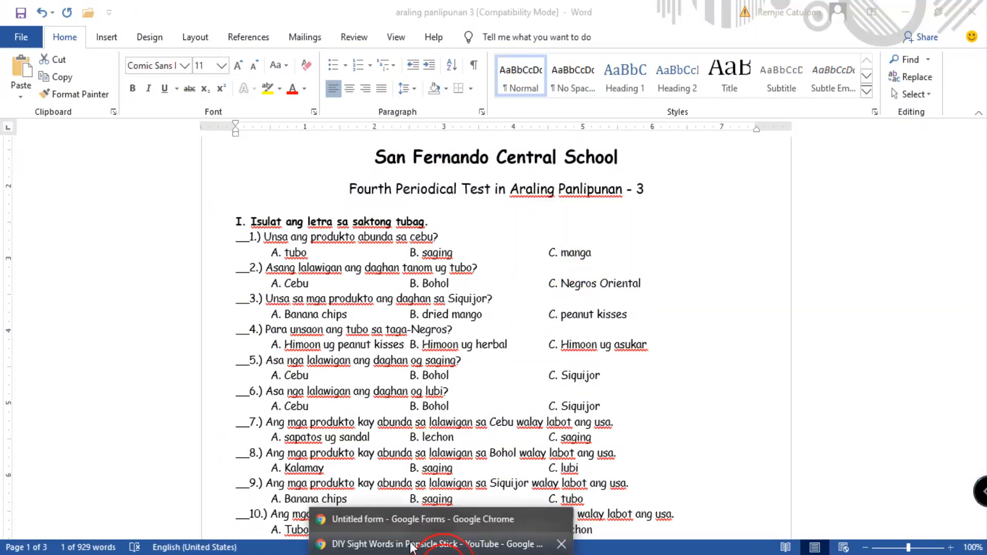
pyautogui.click(412, 520)
pyautogui.click(273, 392)
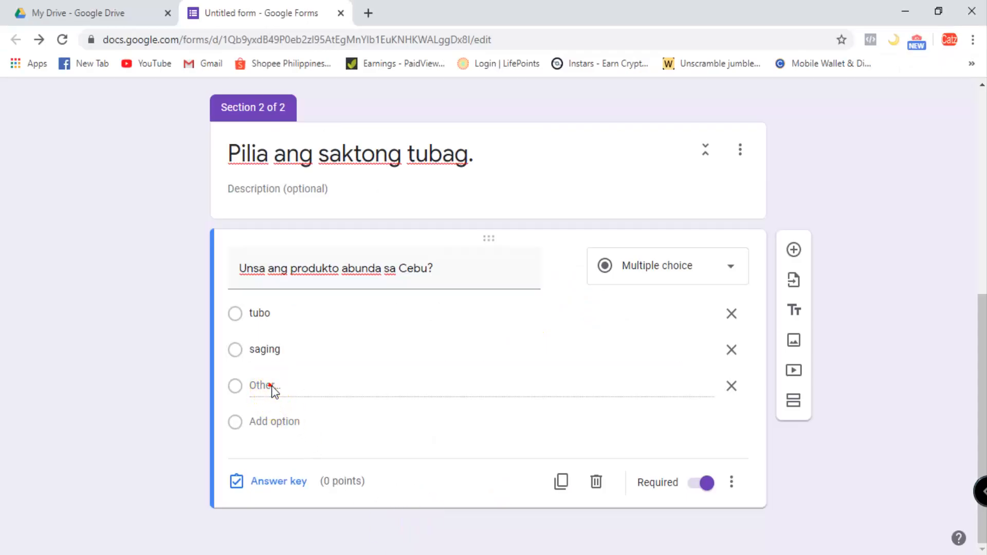
pyautogui.click(297, 427)
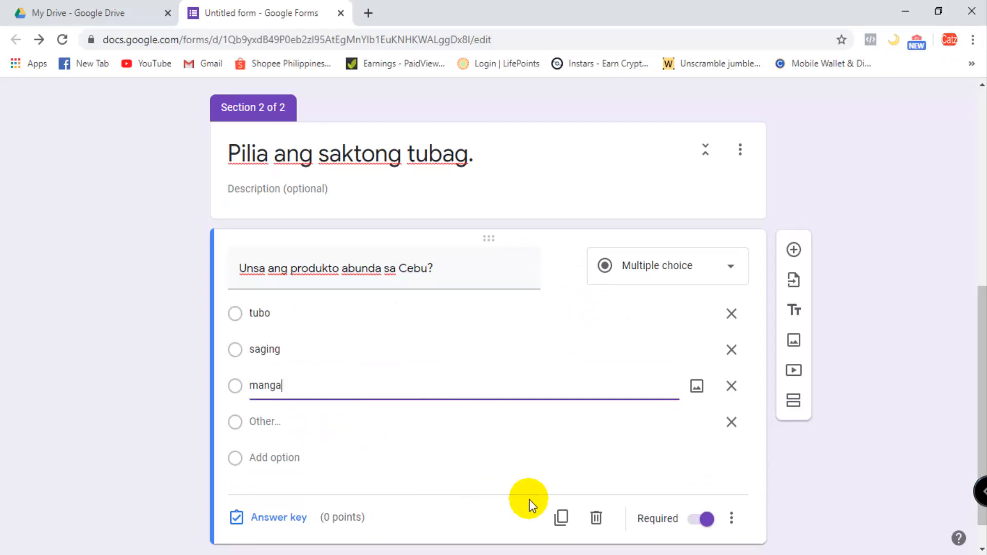
pyautogui.click(732, 421)
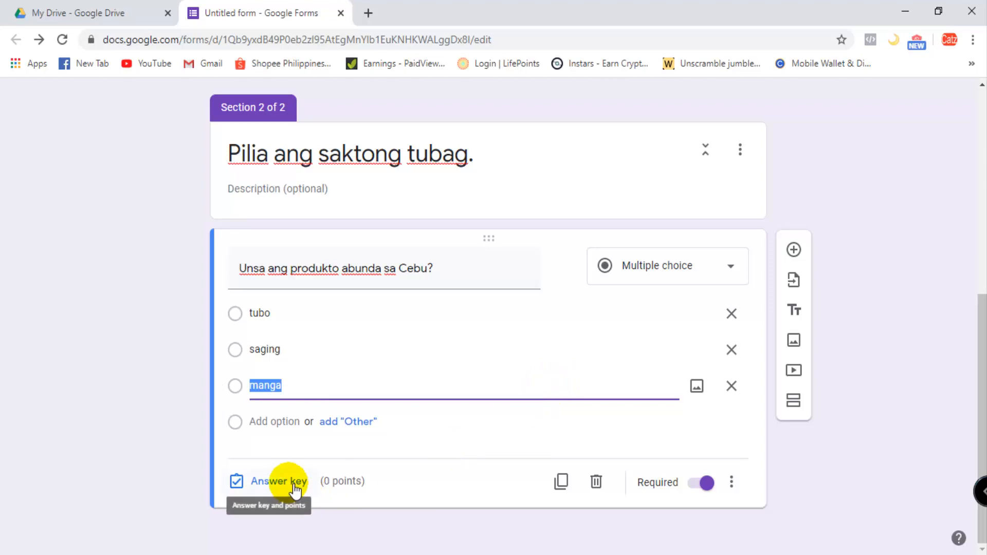
# - Set the Cebu question's answer key to "manga" as the correct answer, worth 1 point
pyautogui.click(280, 482)
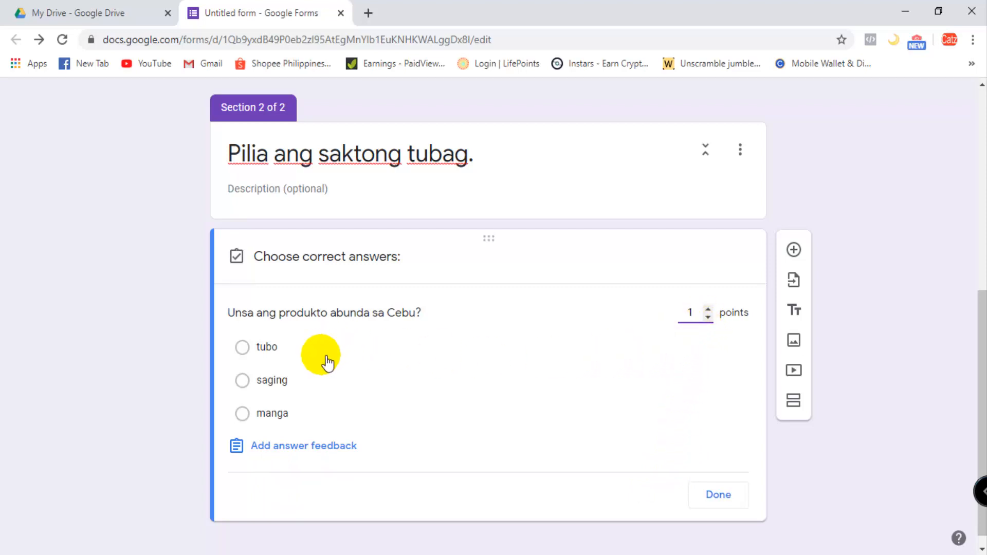
pyautogui.click(242, 414)
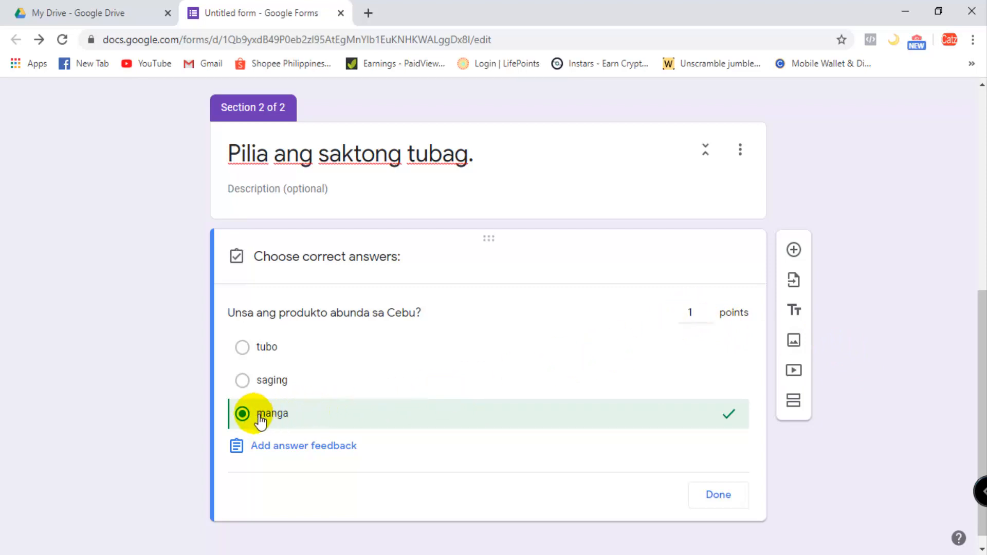
pyautogui.click(718, 496)
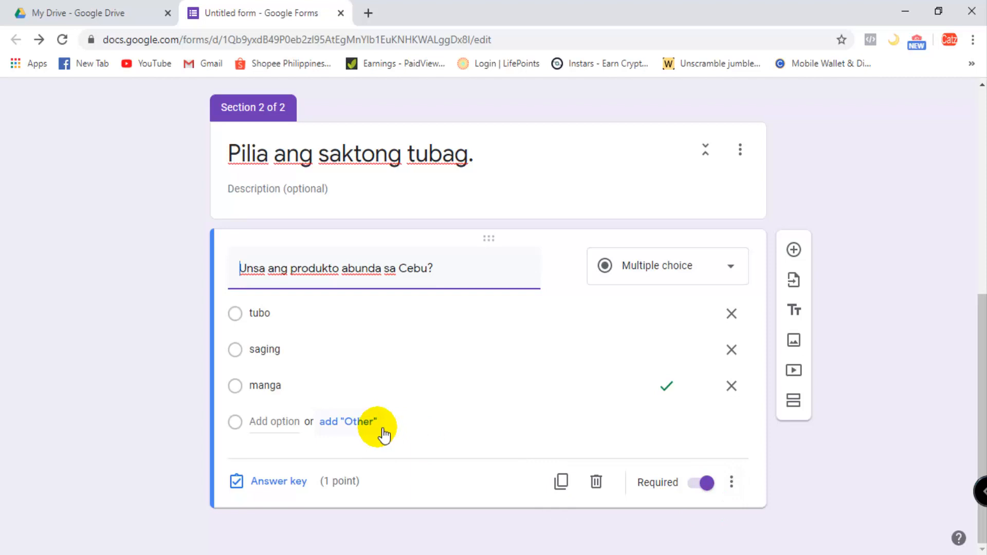
# - Add a new question with the text of question 2, "Asang lalawigan ang daghan tanom ug tubo?", copied from the Word test document
pyautogui.click(794, 250)
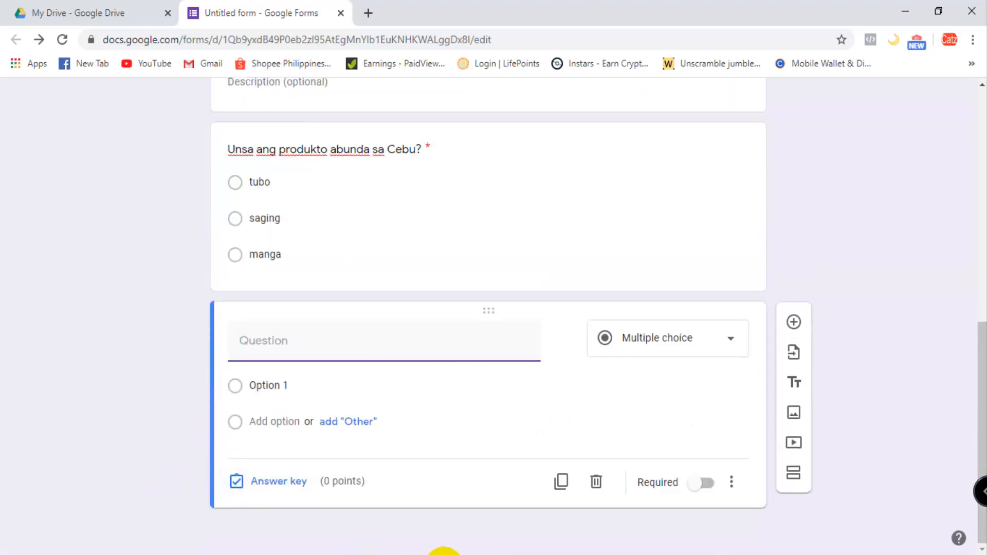
pyautogui.click(444, 554)
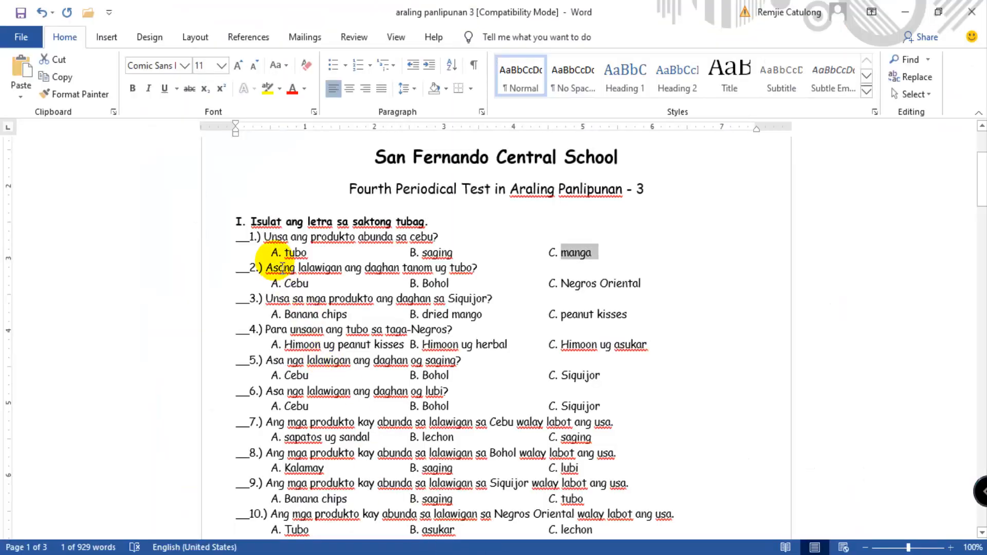
pyautogui.moveTo(282, 267); pyautogui.dragTo(476, 268)
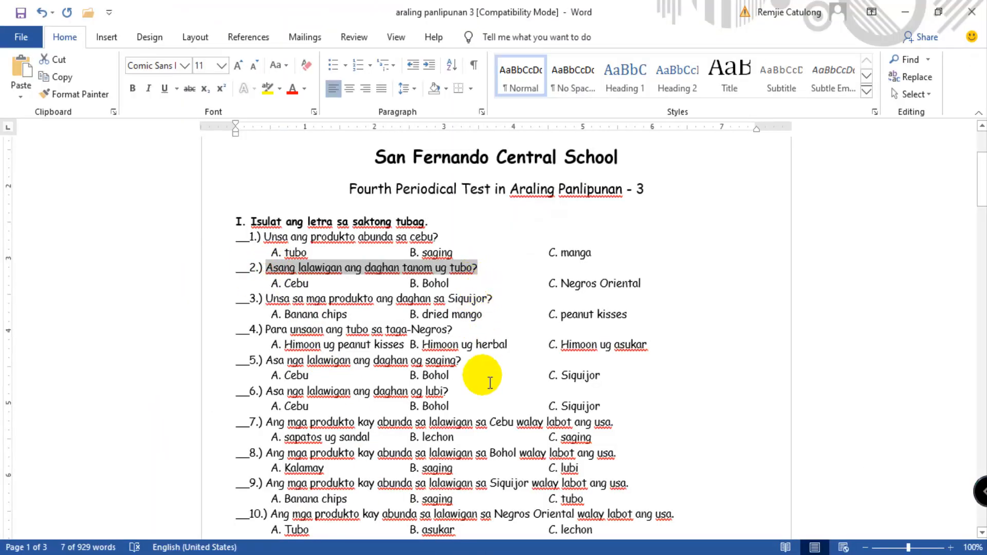
pyautogui.click(444, 554)
pyautogui.click(437, 521)
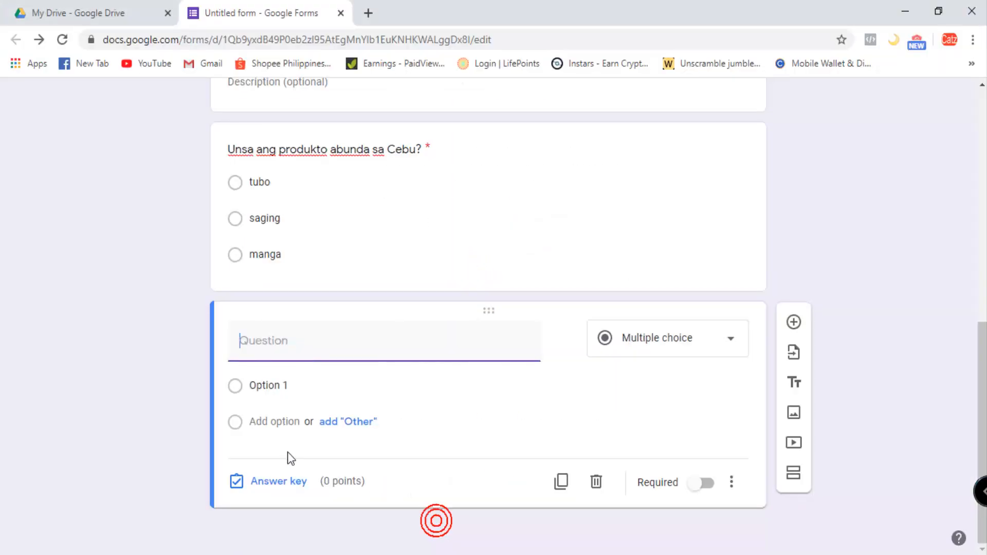
pyautogui.hotkey('ctrl', 'v')
# - Replace Option 1 of question 2 with its answer A, "Cebu", copied from the Word test document
pyautogui.click(273, 386)
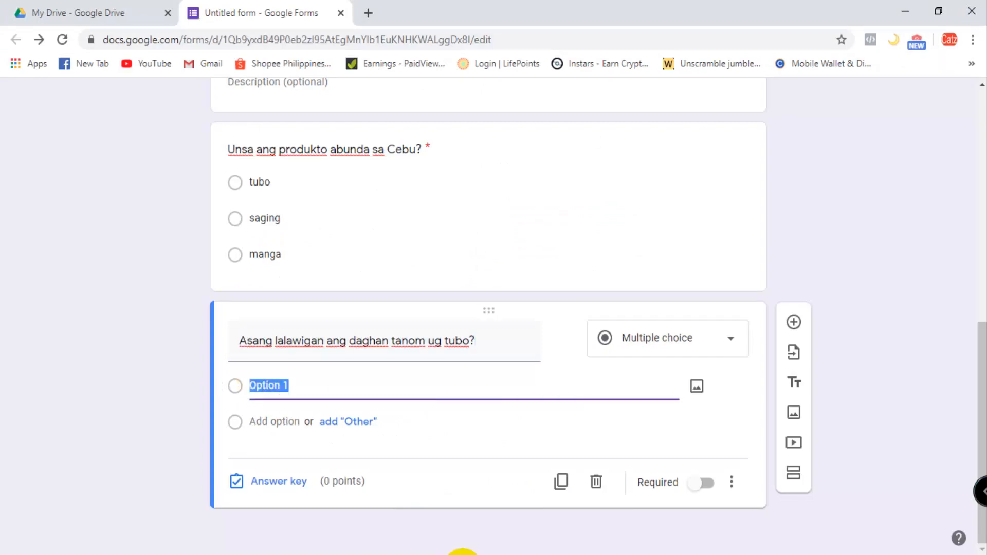
pyautogui.click(462, 552)
pyautogui.moveTo(285, 285); pyautogui.dragTo(315, 290)
pyautogui.hotkey('ctrl', 'c')
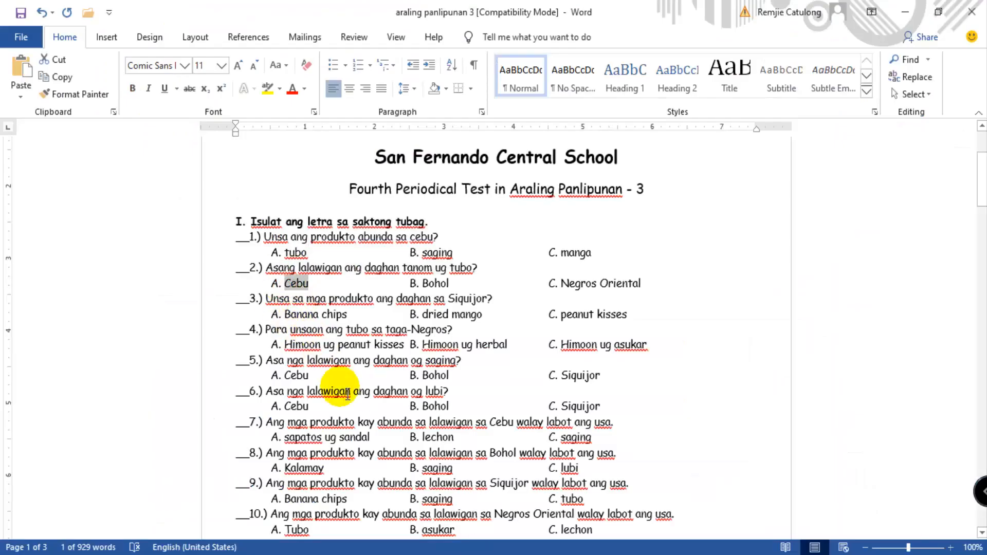
pyautogui.click(444, 554)
pyautogui.click(414, 521)
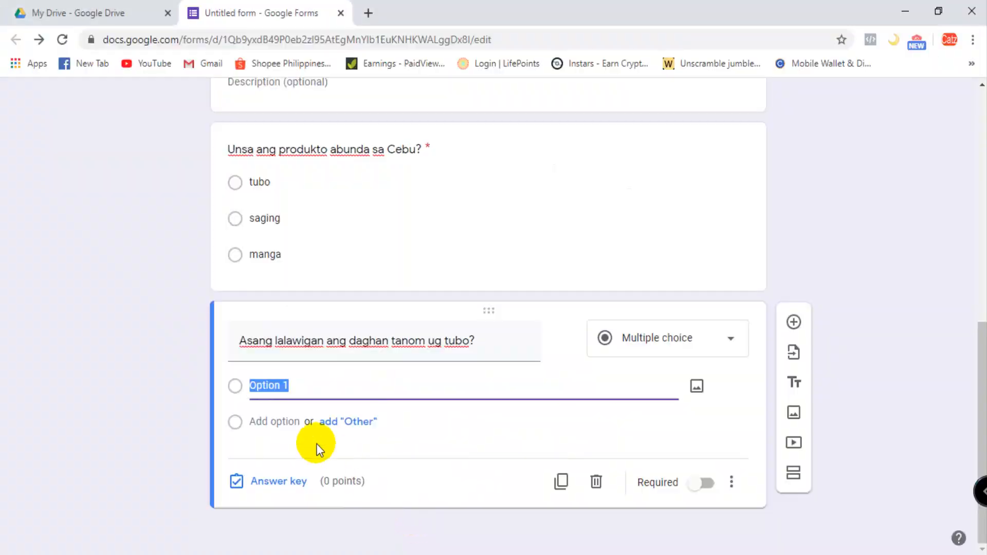
pyautogui.hotkey('ctrl', 'v')
# - Add an "Other" choice and answer B, "Bohol", copied from the Word test document, to question 2
pyautogui.click(357, 421)
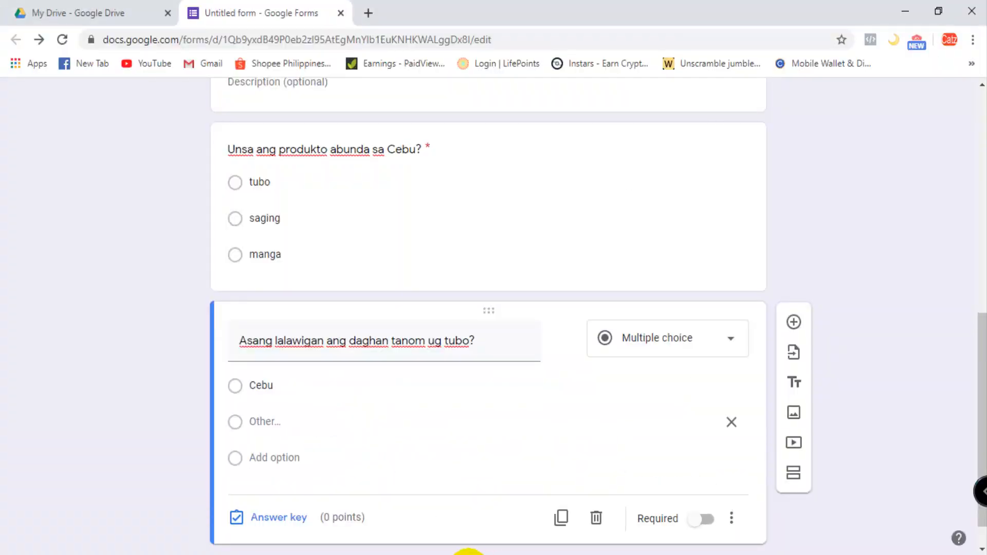
pyautogui.click(465, 553)
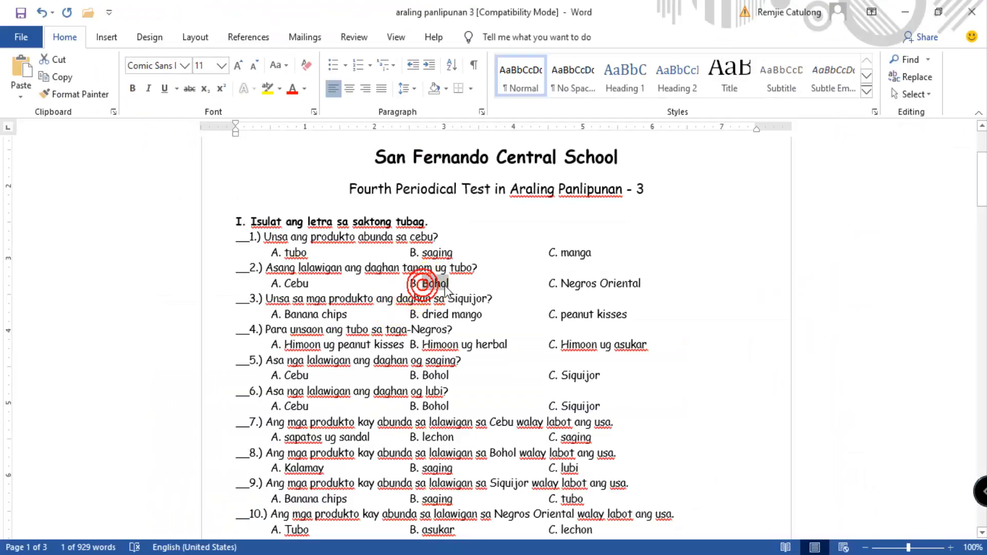
pyautogui.click(443, 553)
pyautogui.click(417, 520)
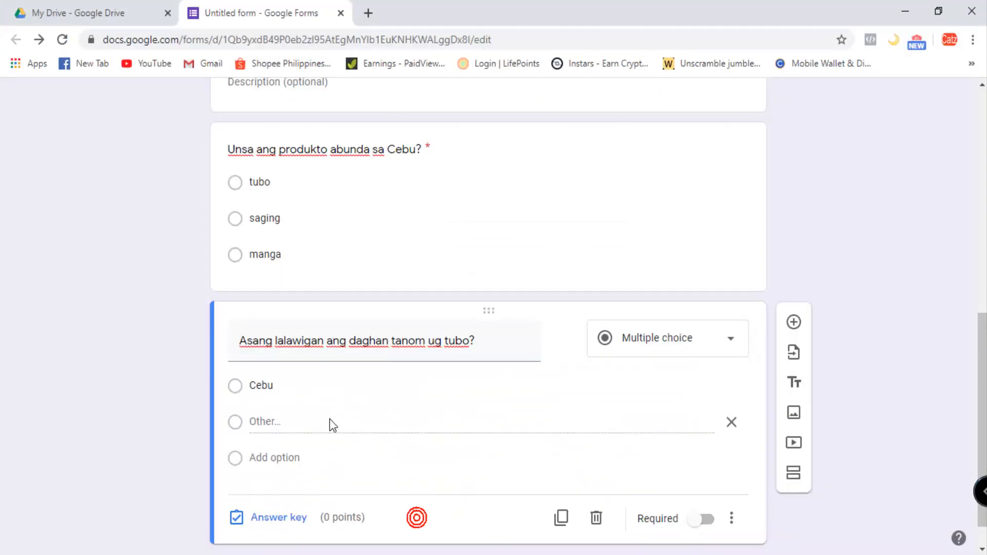
pyautogui.click(288, 469)
pyautogui.write('Bohol')
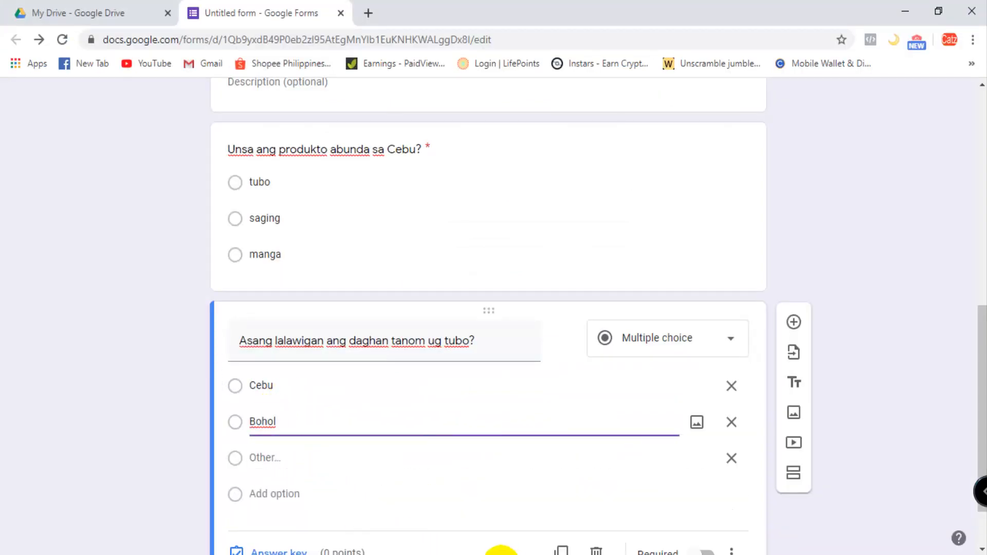
# - Add answer C, "Negros Oriental", copied from the Word test document, to question 2 and remove its "Other" choice
pyautogui.click(467, 553)
pyautogui.moveTo(562, 286); pyautogui.dragTo(649, 289)
pyautogui.hotkey('ctrl', 'c')
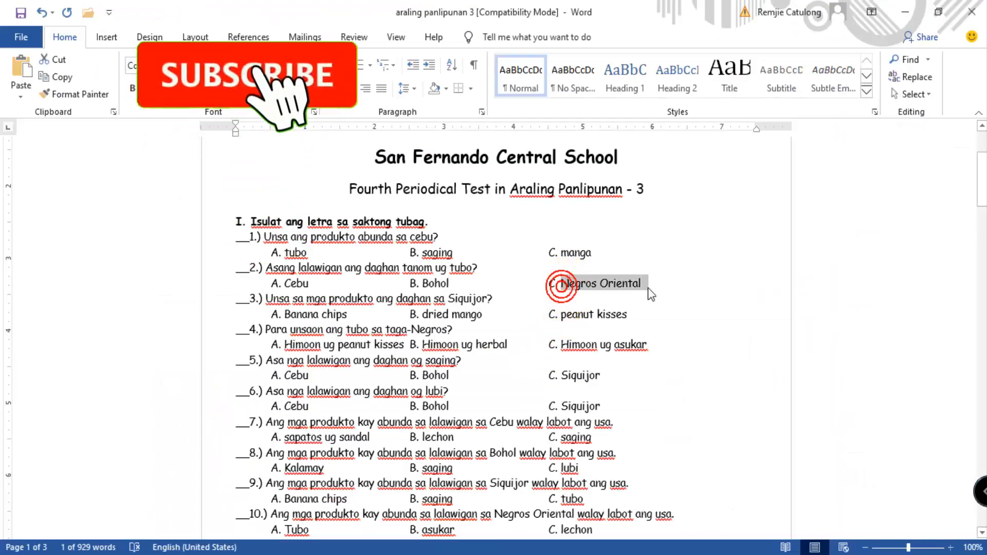
pyautogui.click(444, 553)
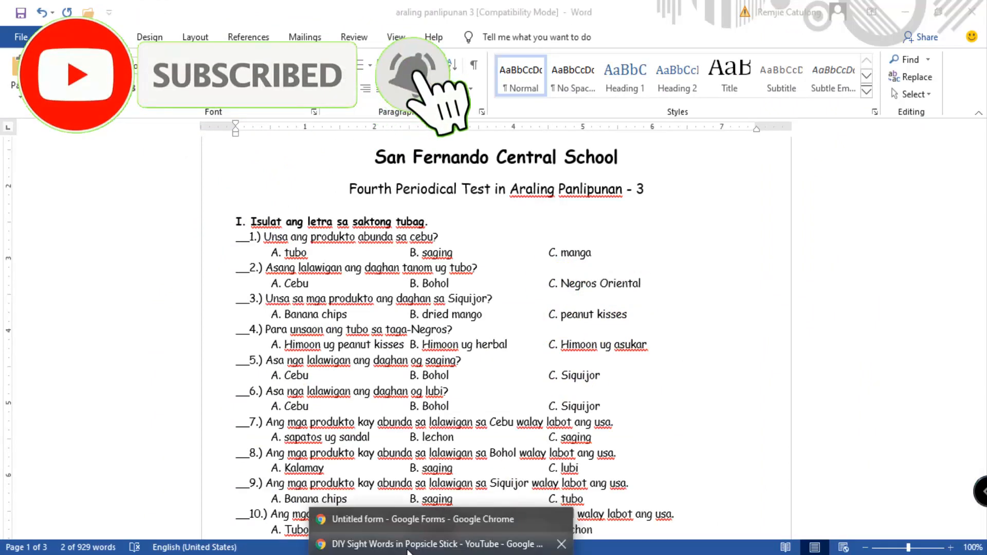
pyautogui.click(381, 522)
pyautogui.click(272, 488)
pyautogui.hotkey('ctrl', 'v')
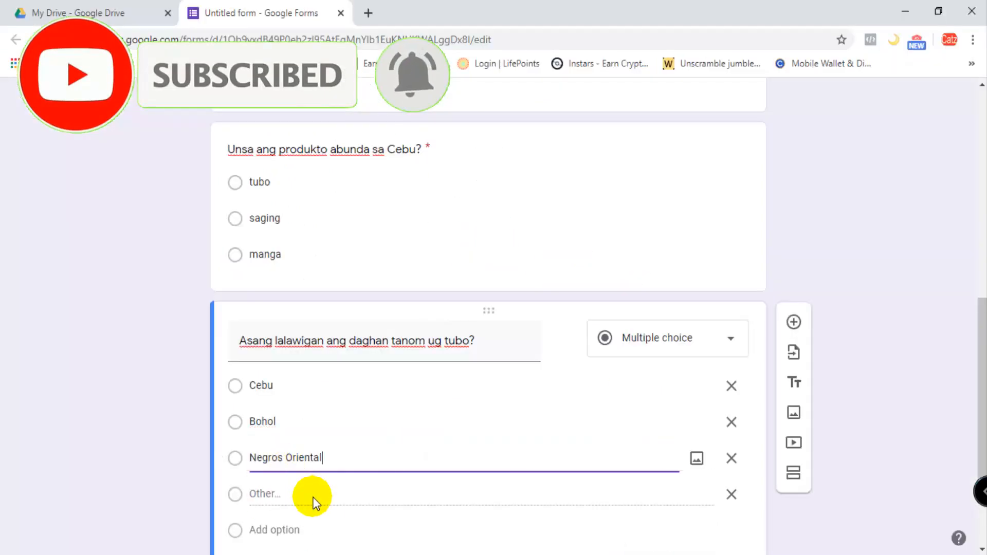
pyautogui.scroll(-2, 548, 483)
pyautogui.click(731, 386)
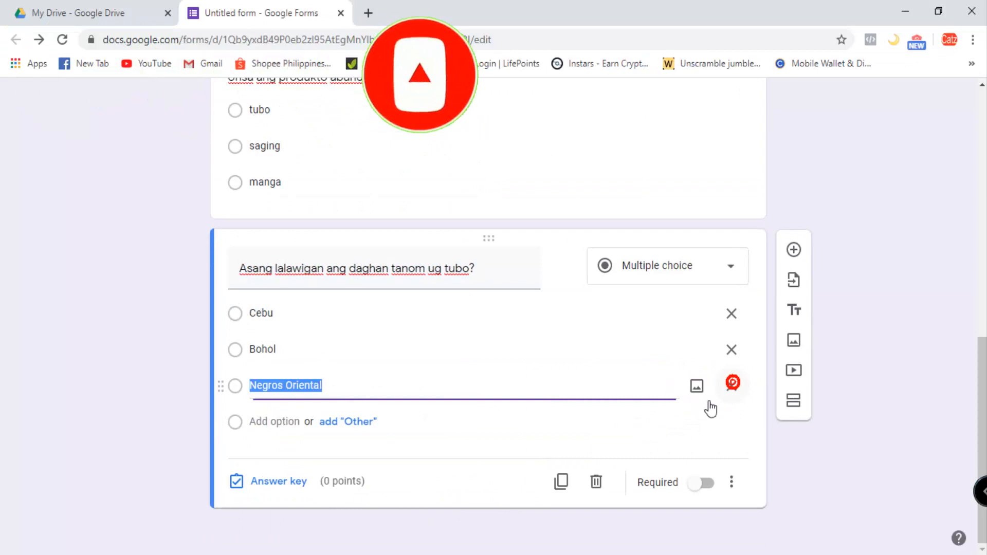
# - Make question 2 required and set its answer key to "Negros Oriental", worth 1 point
pyautogui.click(702, 482)
pyautogui.click(280, 484)
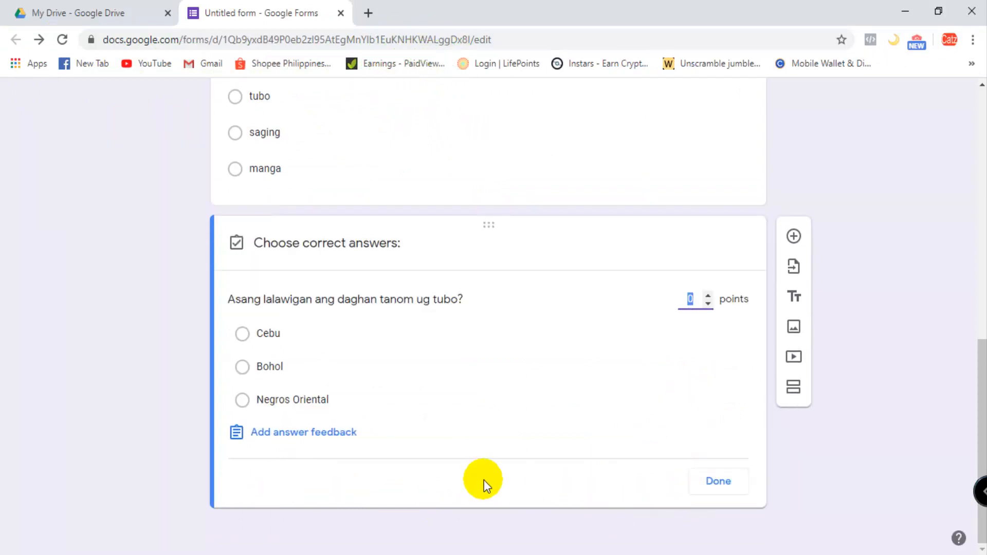
pyautogui.write('1')
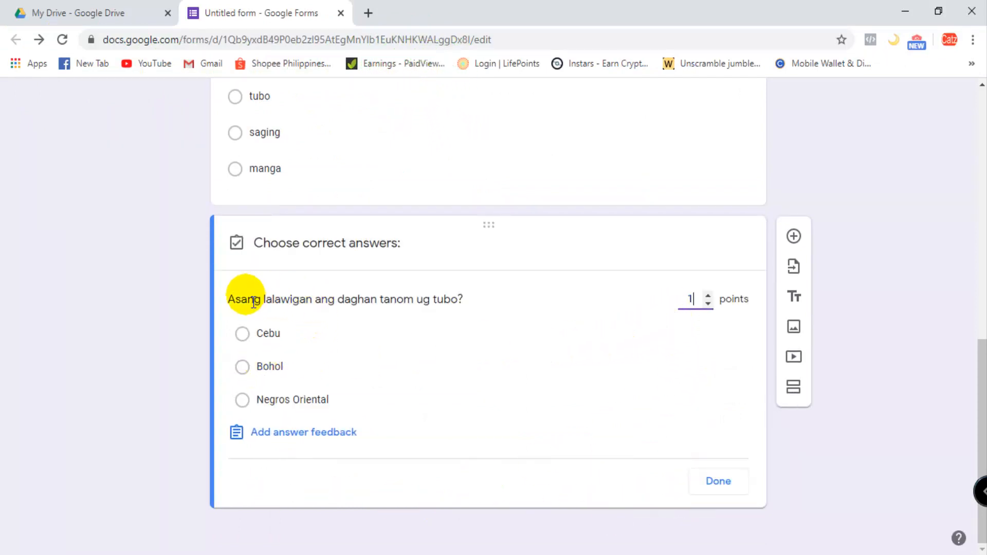
pyautogui.click(244, 403)
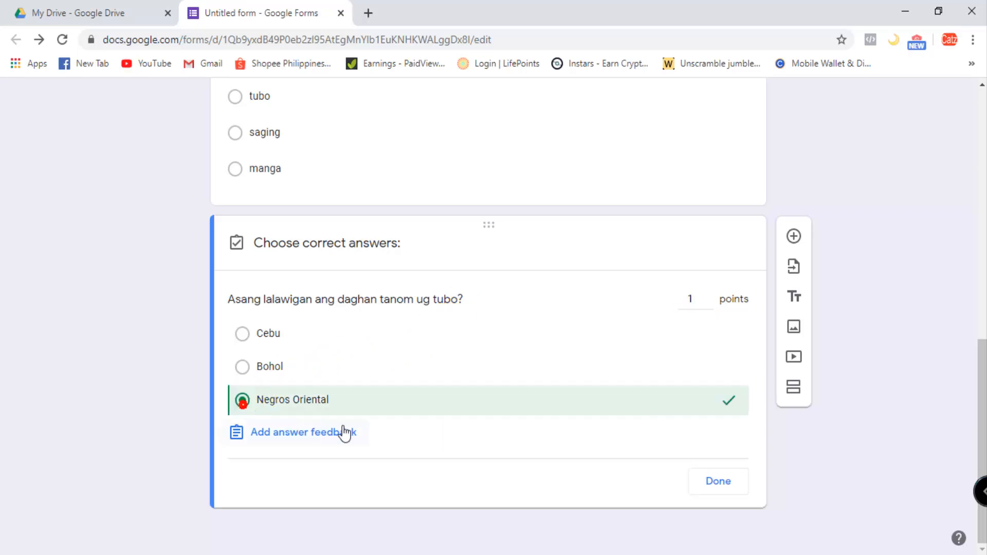
pyautogui.click(720, 487)
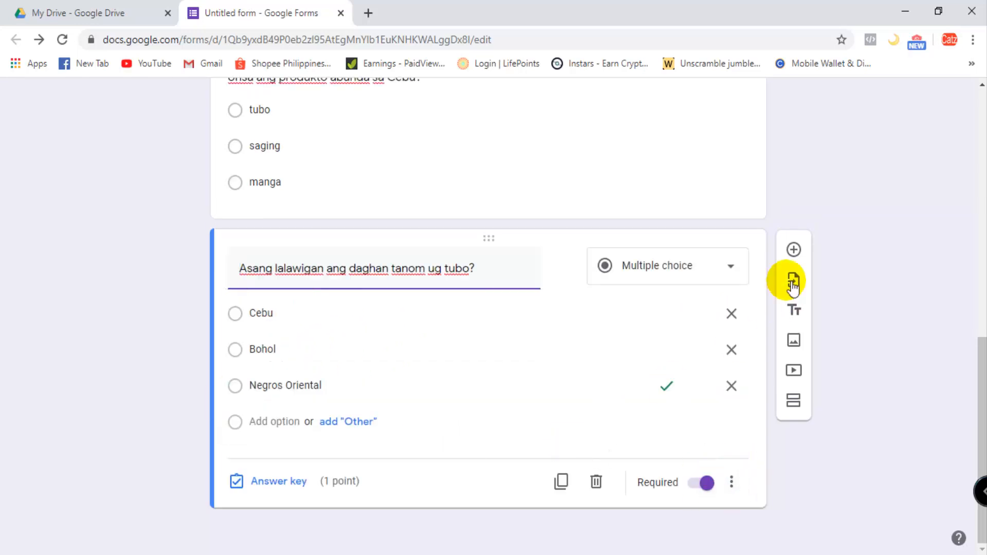
# - Add a new question with the text of question 3, "Unsa sa mga produkto ang daghan sa Siquijor?", copied from the Word test document
pyautogui.click(793, 247)
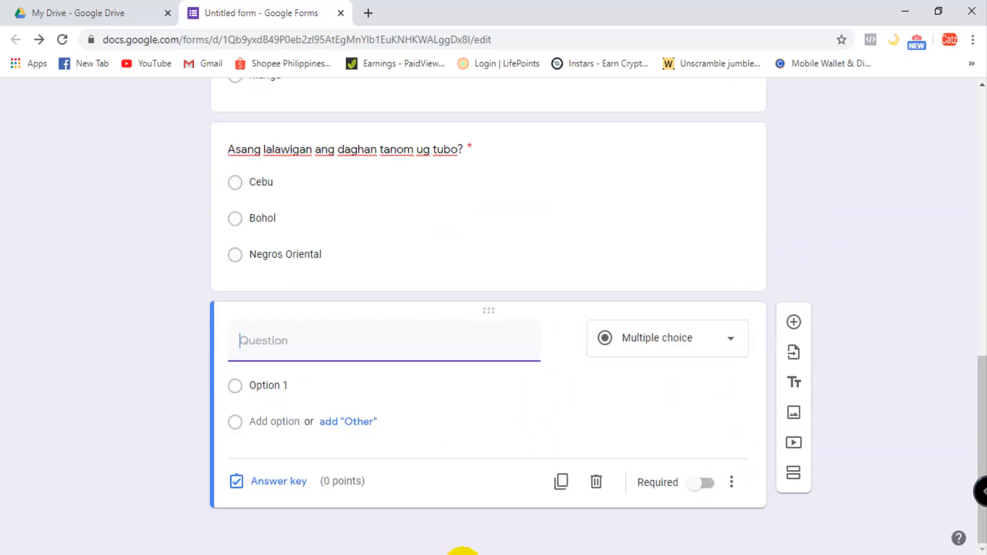
pyautogui.click(467, 554)
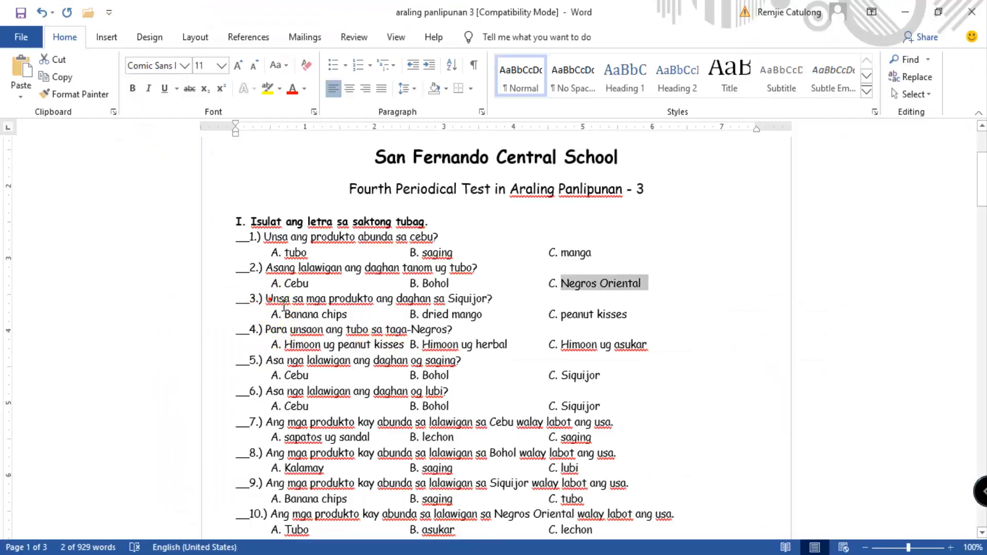
pyautogui.moveTo(265, 299); pyautogui.dragTo(505, 306)
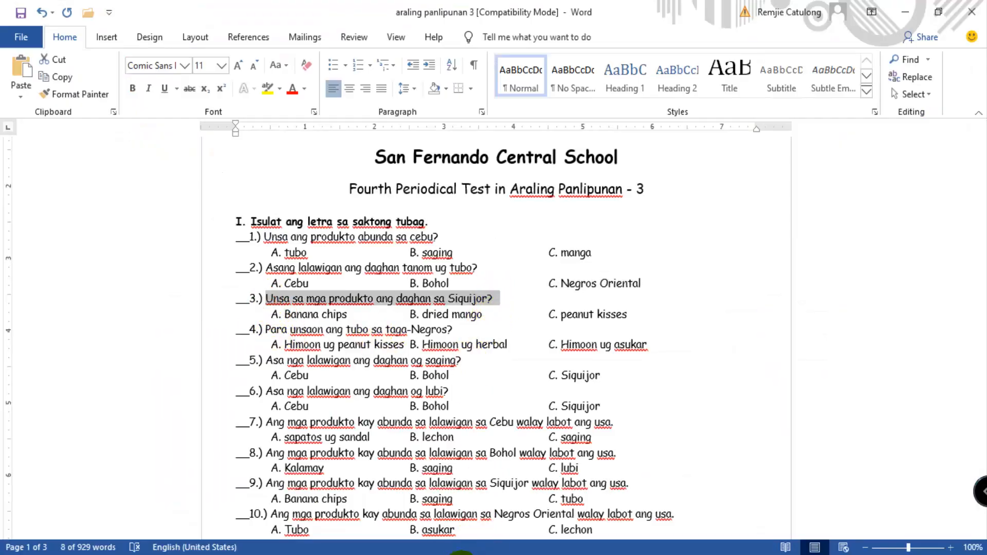
pyautogui.click(452, 554)
pyautogui.click(426, 520)
pyautogui.write('Unsa sa mga produkto ang daghan sa Siquijor?')
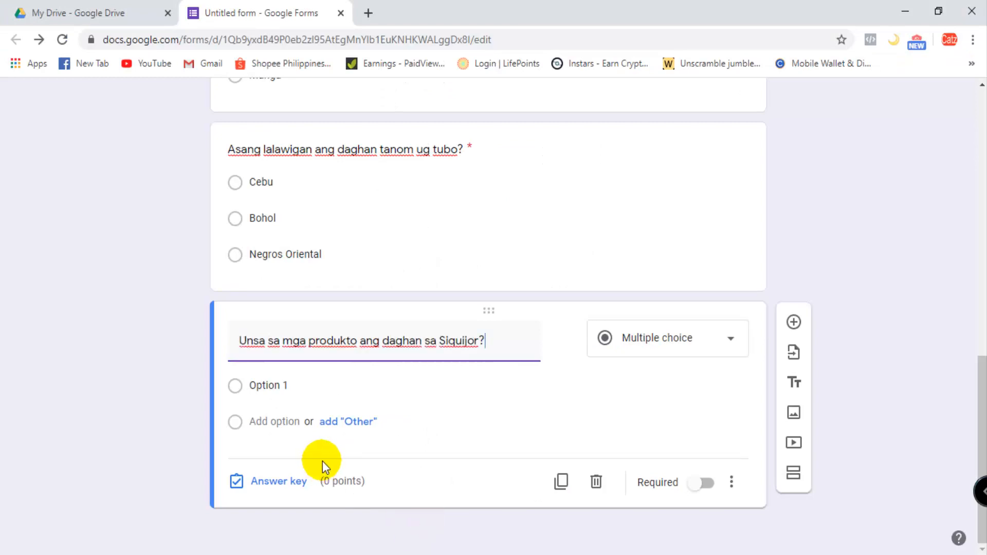
# - Fill question 3's first option with answer A, "Banana chips", copied from the Word test document
pyautogui.click(262, 385)
pyautogui.click(476, 553)
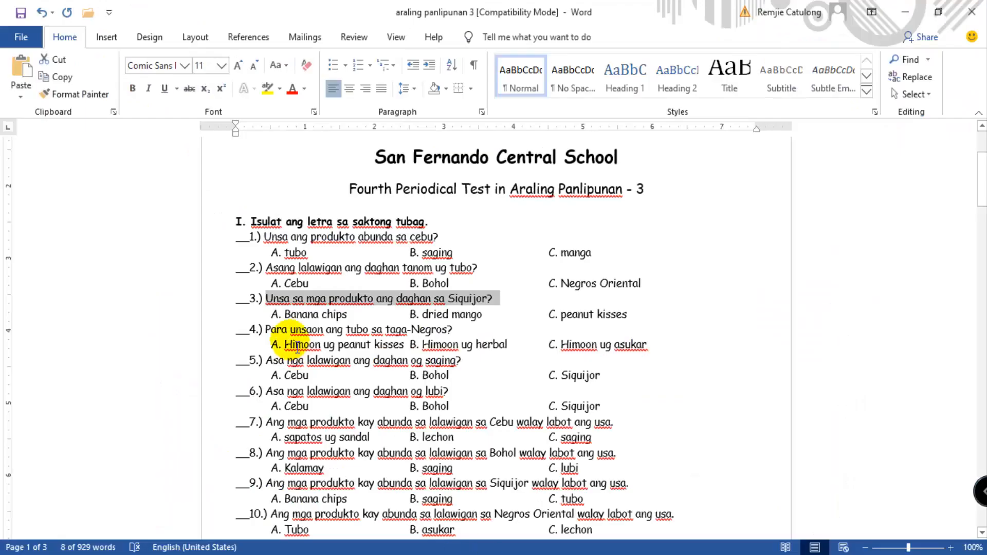
pyautogui.moveTo(284, 314); pyautogui.dragTo(354, 319)
pyautogui.hotkey('ctrl', 'c')
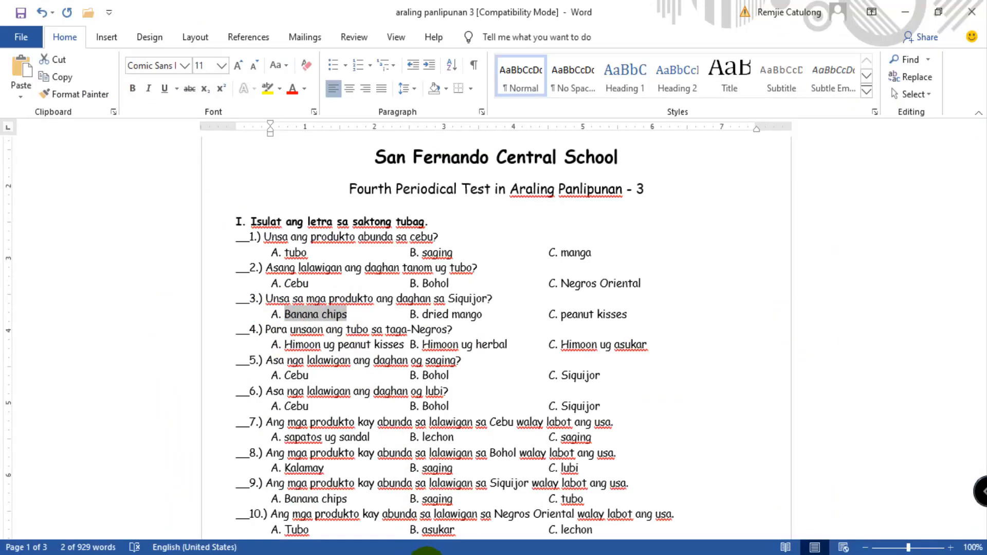
pyautogui.click(426, 552)
pyautogui.click(409, 521)
pyautogui.hotkey('ctrl', 'v')
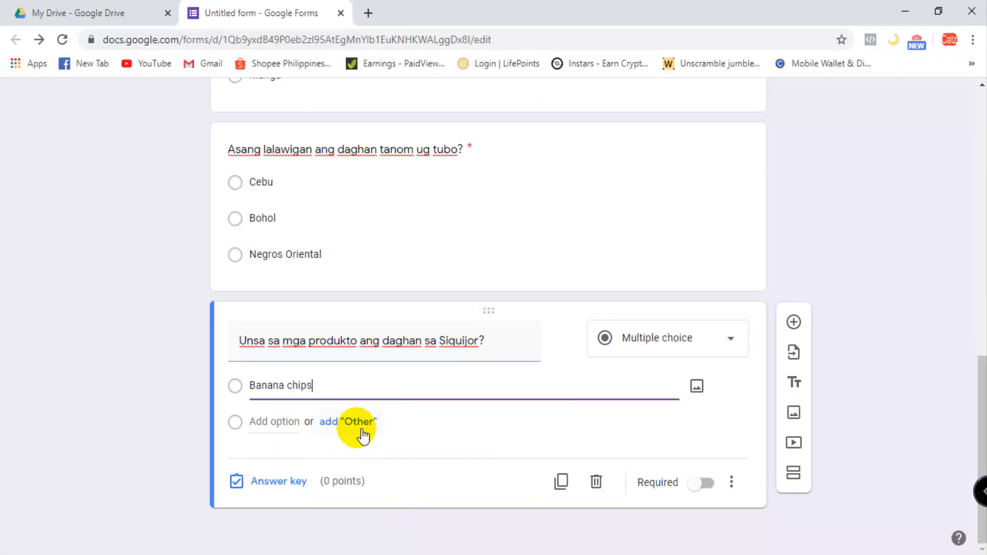
# - Add an "Other" choice and answer B, "dried mango", copied from the Word test document, to question 3
pyautogui.click(354, 426)
pyautogui.click(466, 550)
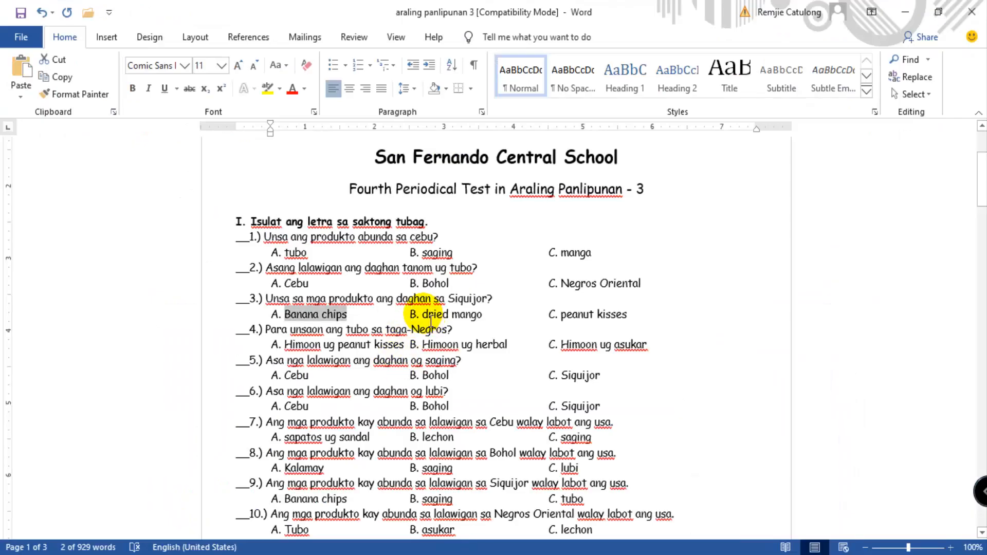
pyautogui.moveTo(423, 315); pyautogui.dragTo(482, 315)
pyautogui.hotkey('ctrl', 'c')
pyautogui.click(427, 552)
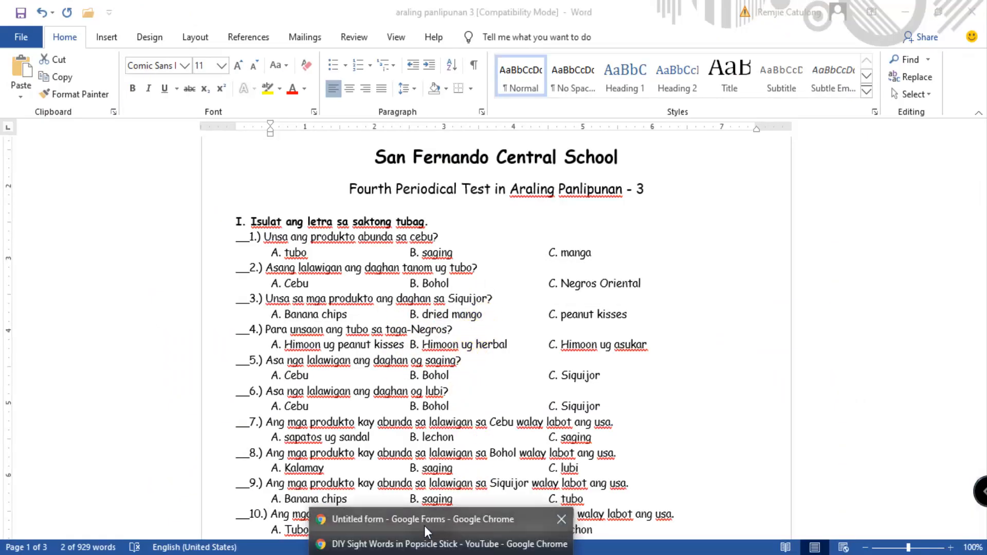
pyautogui.click(427, 521)
pyautogui.click(285, 460)
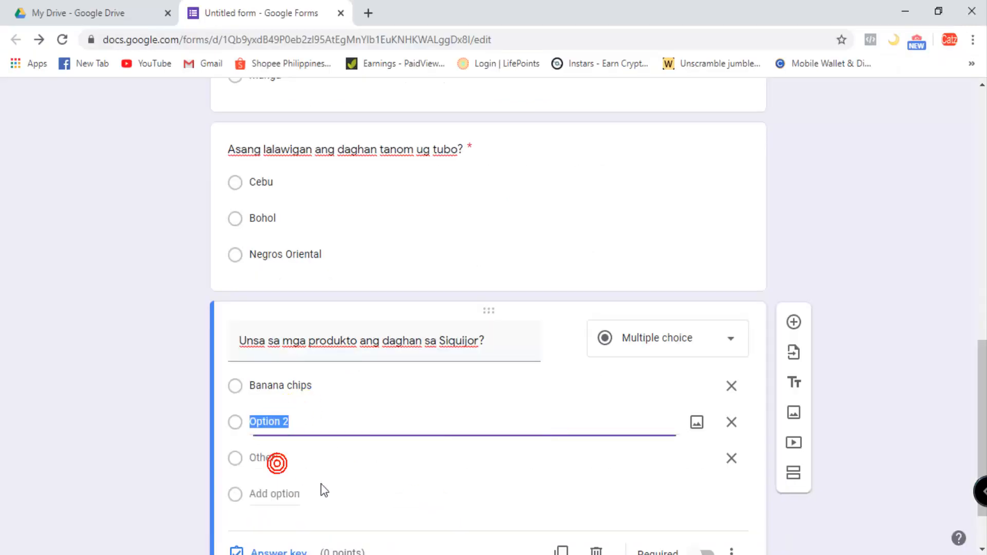
pyautogui.hotkey('ctrl', 'v')
# - Add answer C, "peanut kisses", copied from the Word test document, to question 3 and remove its "Other" choice
pyautogui.click(473, 553)
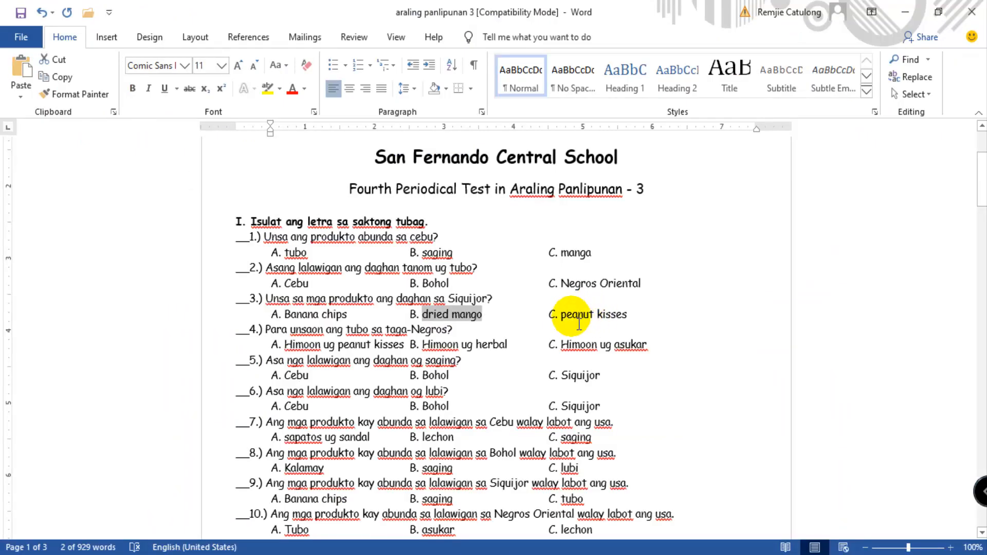
pyautogui.moveTo(563, 315); pyautogui.dragTo(645, 323)
pyautogui.hotkey('ctrl', 'c')
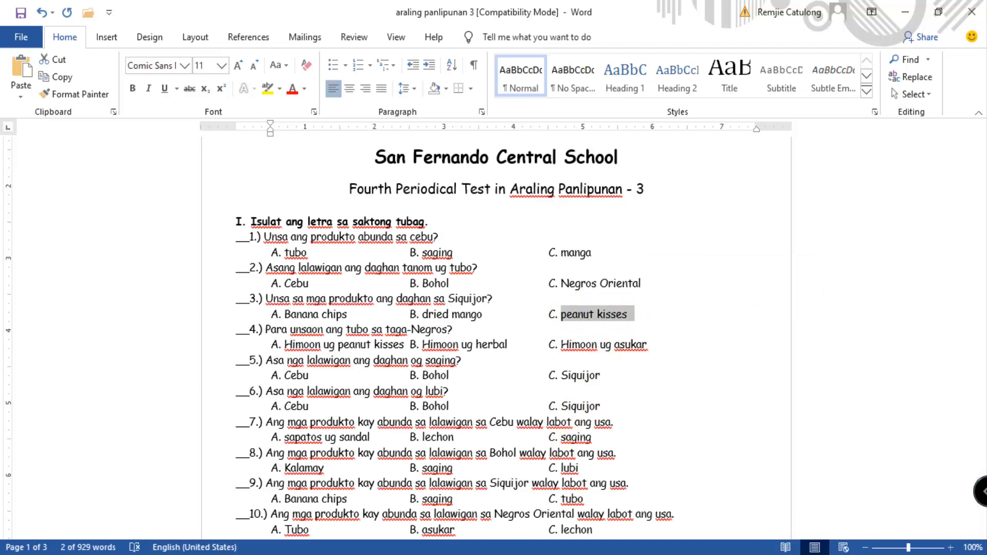
pyautogui.click(427, 552)
pyautogui.click(446, 524)
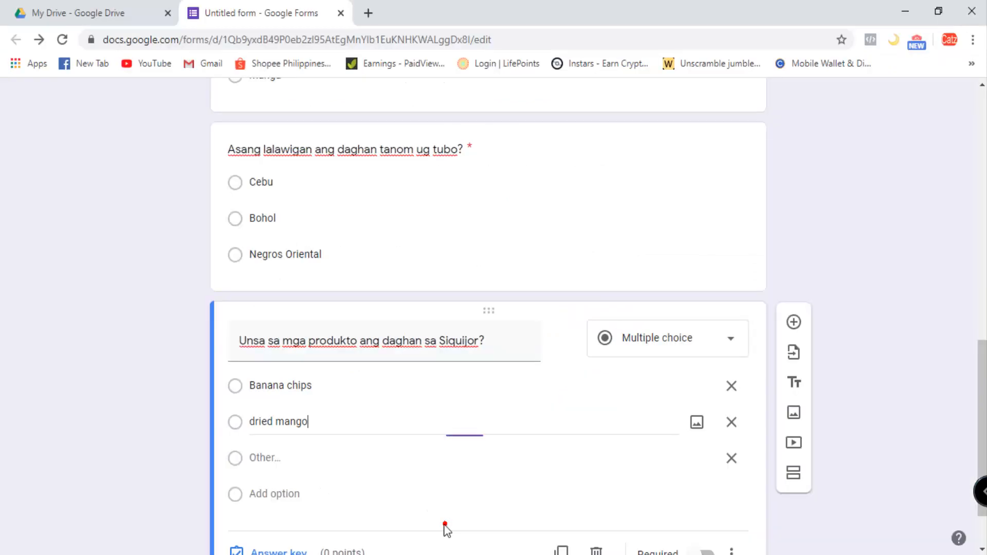
pyautogui.click(286, 494)
pyautogui.hotkey('ctrl', 'v')
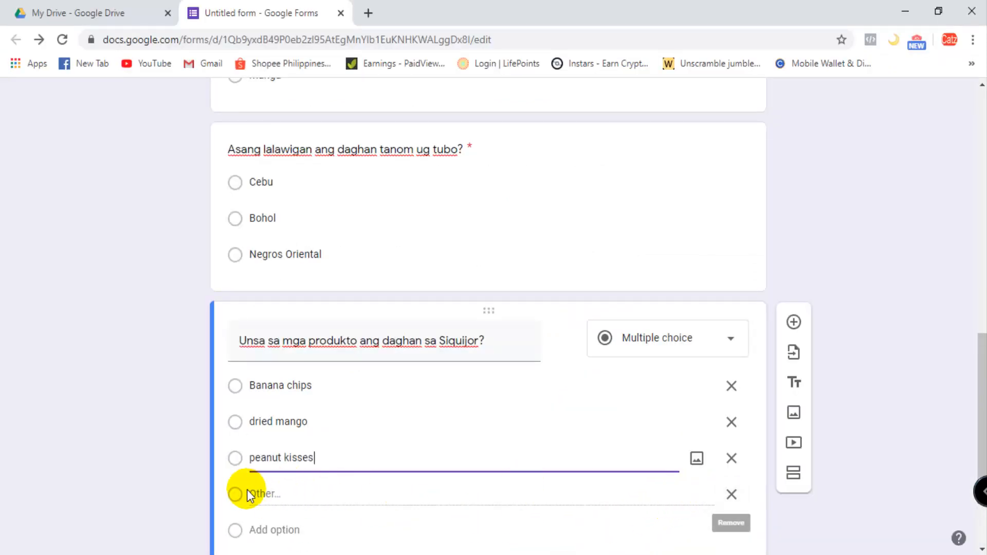
pyautogui.click(731, 494)
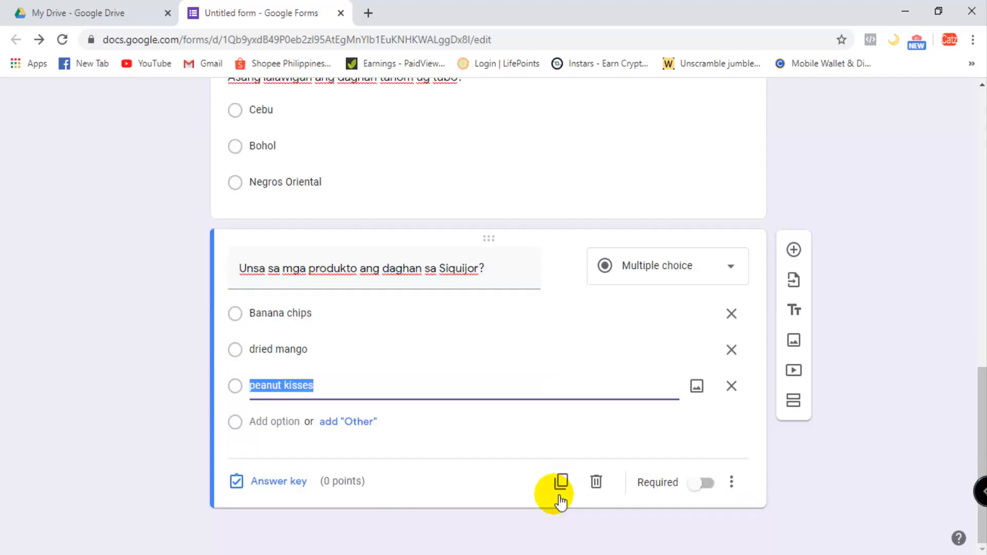
# - Make question 3 required and set its answer key to "Banana chips", worth 1 point
pyautogui.click(721, 491)
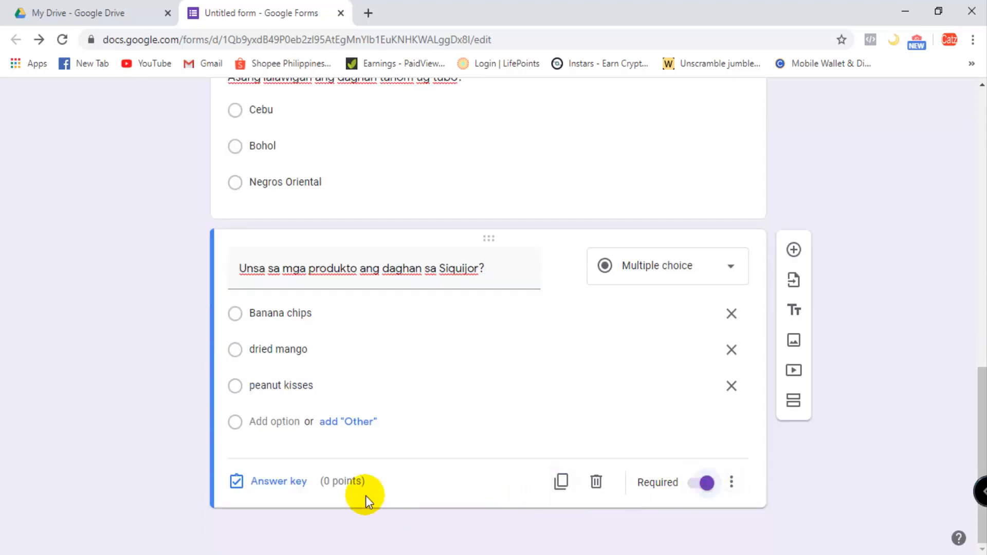
pyautogui.click(270, 481)
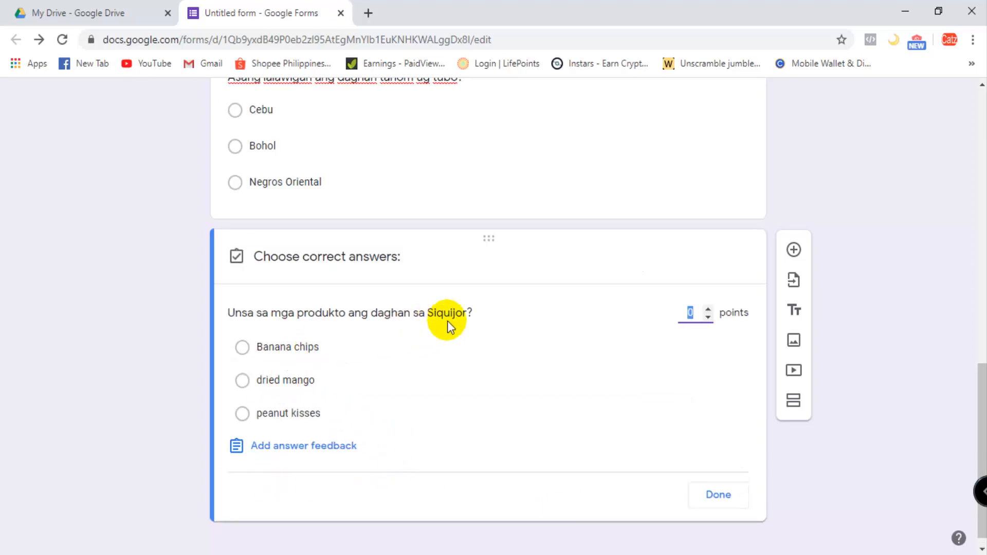
pyautogui.click(242, 347)
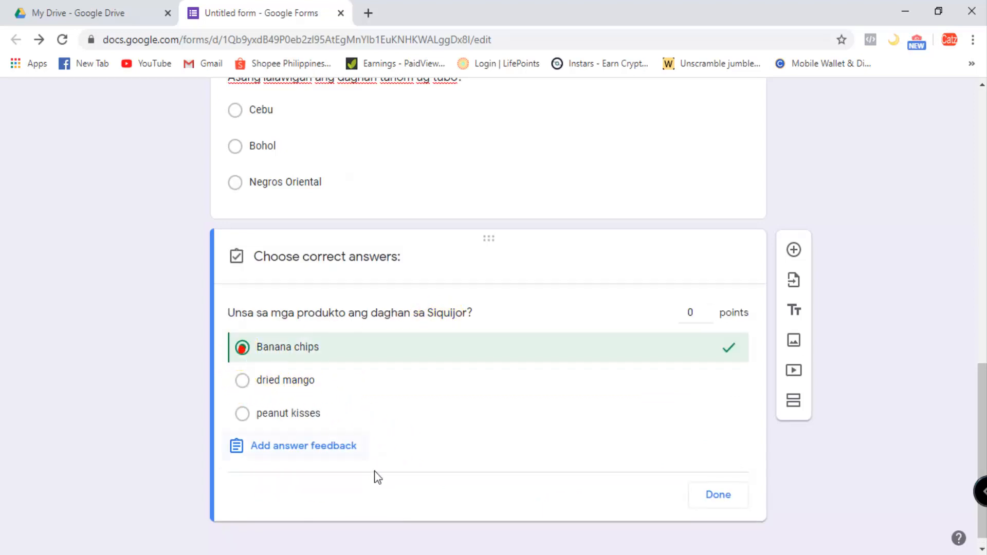
pyautogui.click(716, 505)
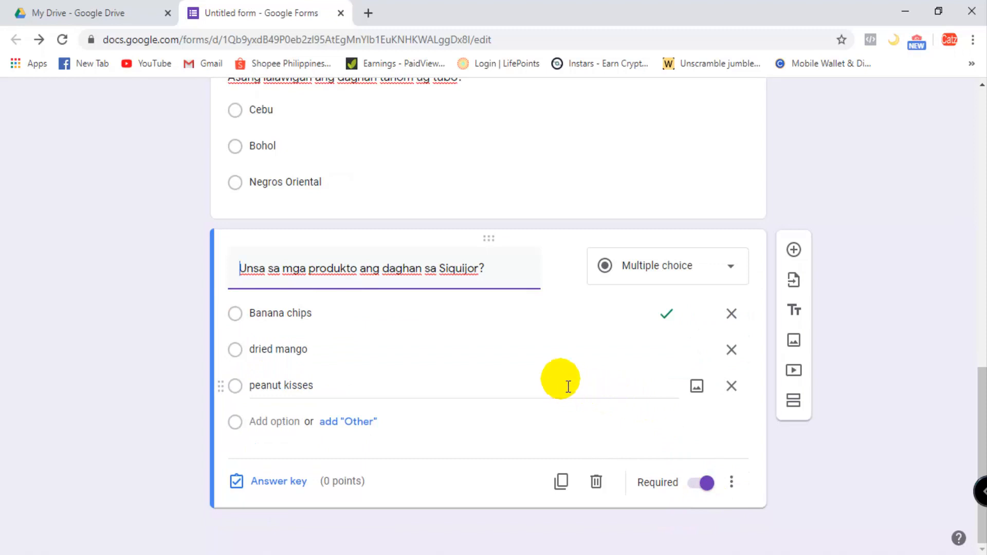
pyautogui.click(271, 483)
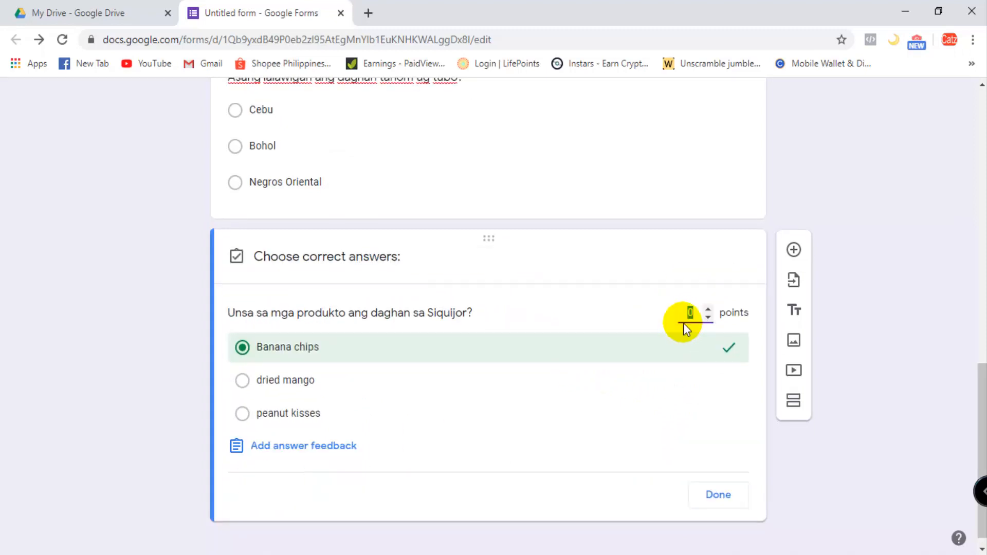
pyautogui.write('1')
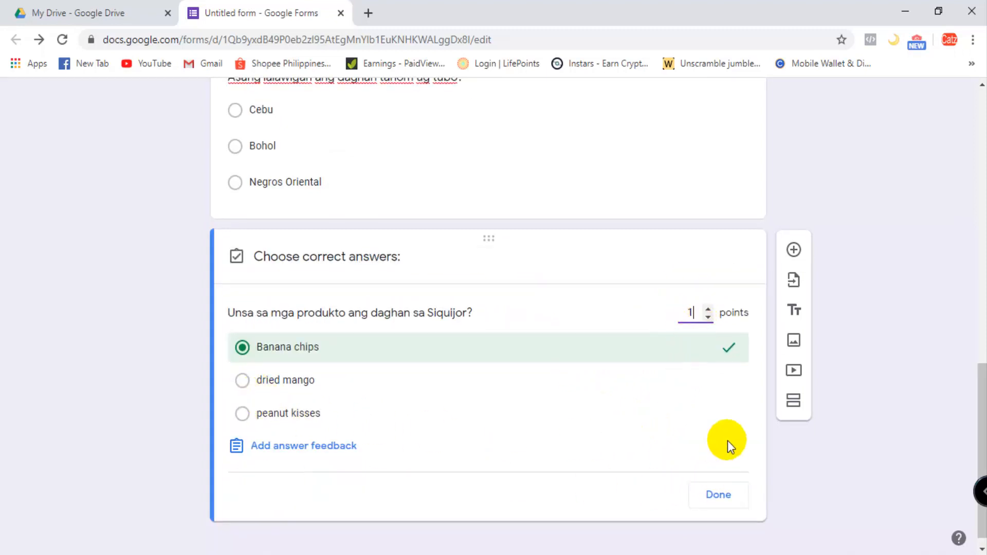
pyautogui.click(723, 498)
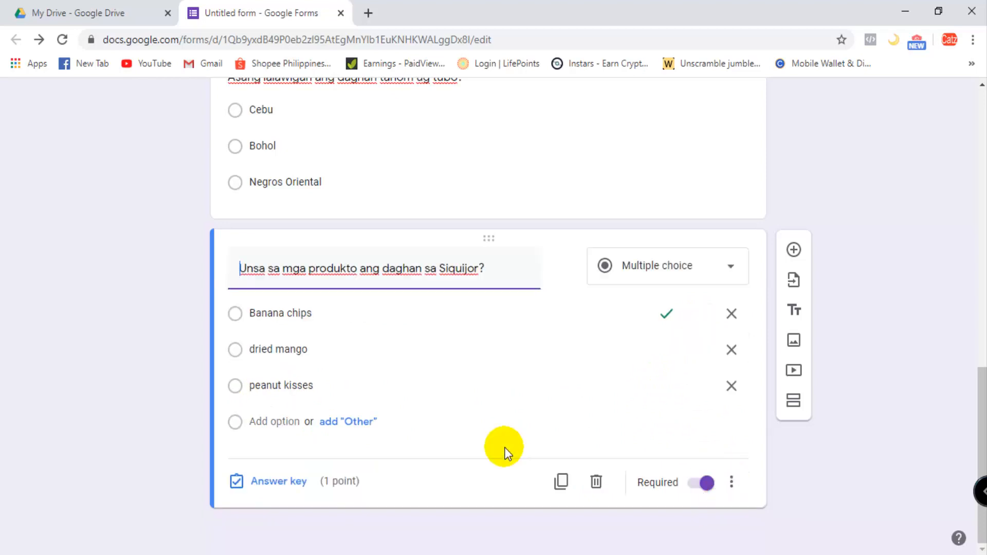
# - Check the answer keys and point values of the three multiple-choice questions in section 2
pyautogui.scroll(2, 452, 360)
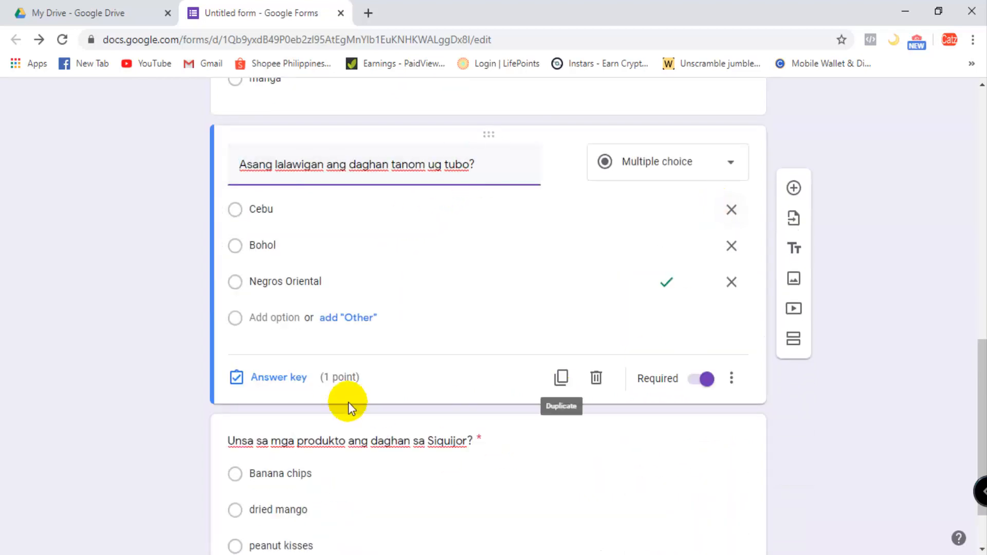
pyautogui.click(279, 379)
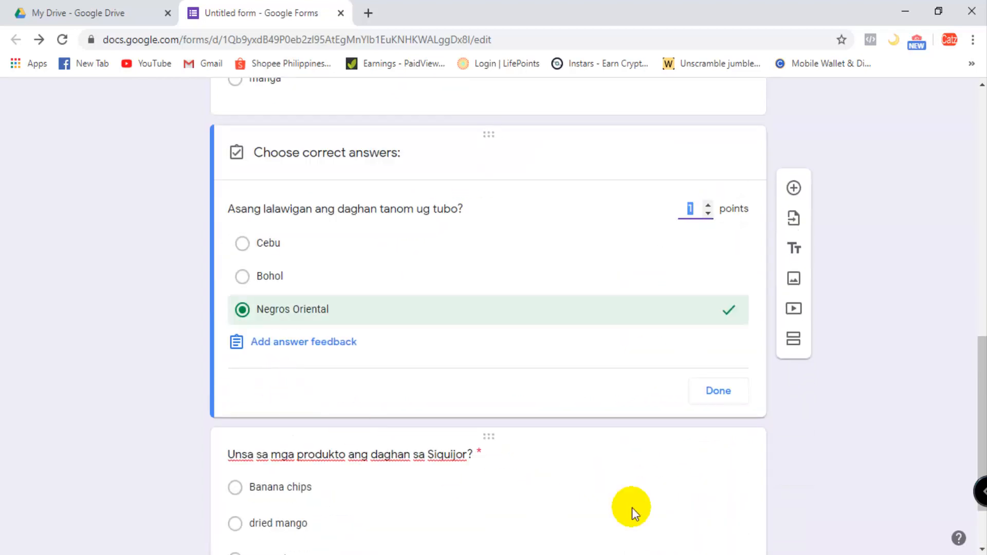
pyautogui.click(725, 392)
pyautogui.scroll(-2, 315, 441)
pyautogui.click(315, 473)
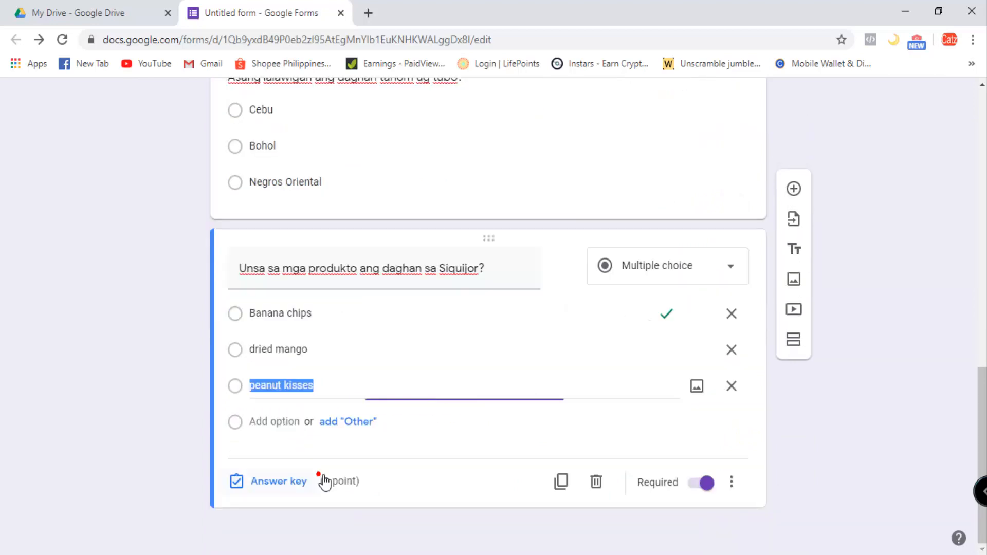
pyautogui.scroll(7, 339, 463)
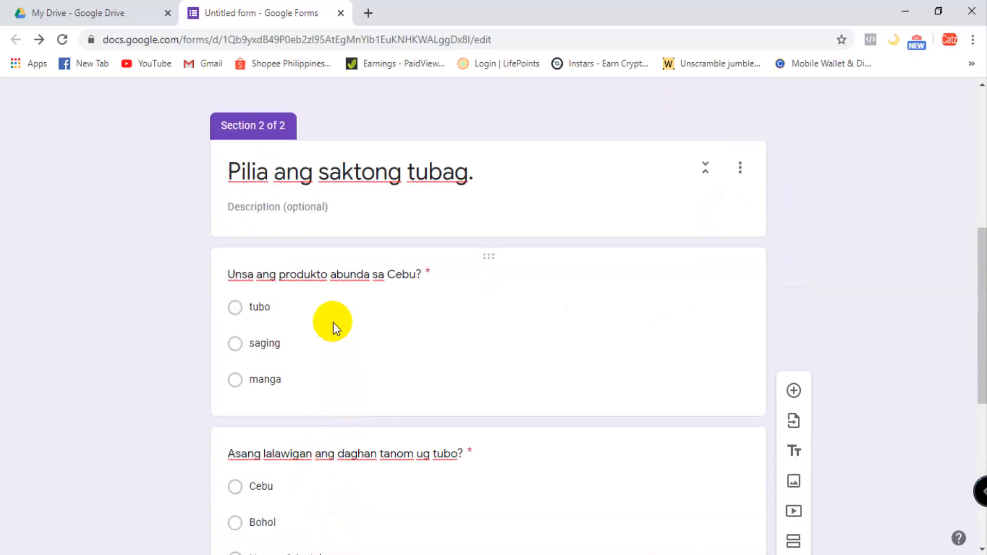
pyautogui.click(332, 313)
pyautogui.scroll(-7, 360, 489)
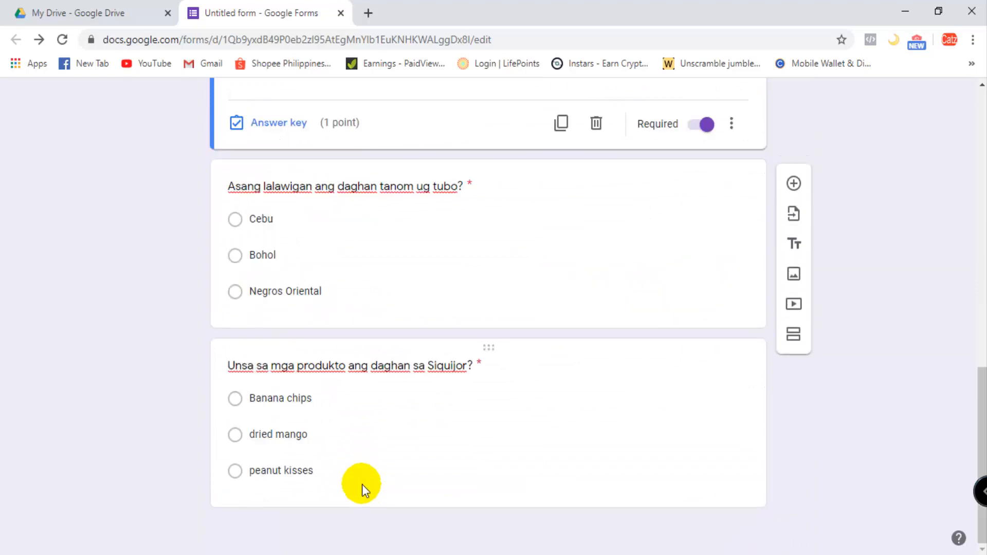
pyautogui.click(374, 289)
# - Add a new question after question 3 with the text "Para unsaon ang tubo sa taga-Negros?", copied from the Word test document
pyautogui.click(447, 470)
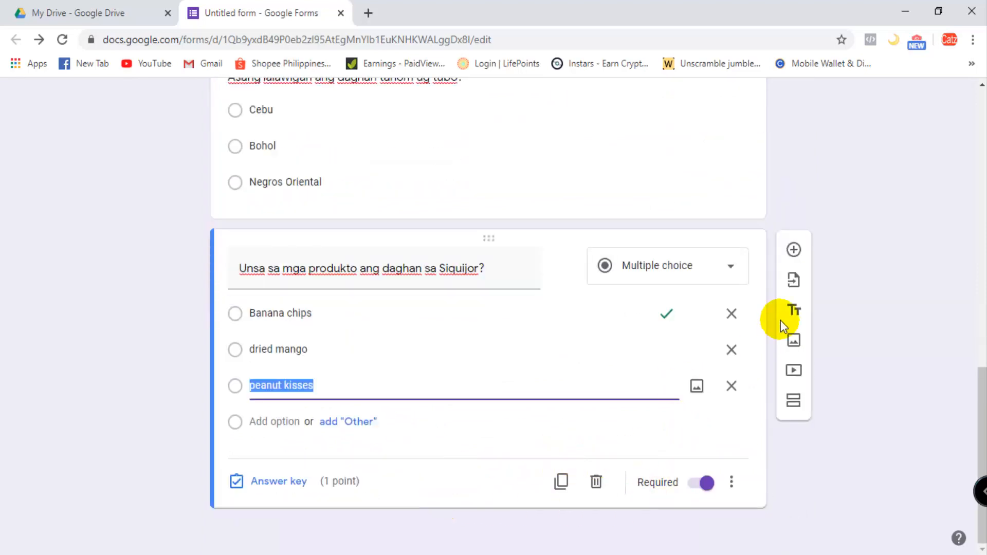
pyautogui.click(805, 257)
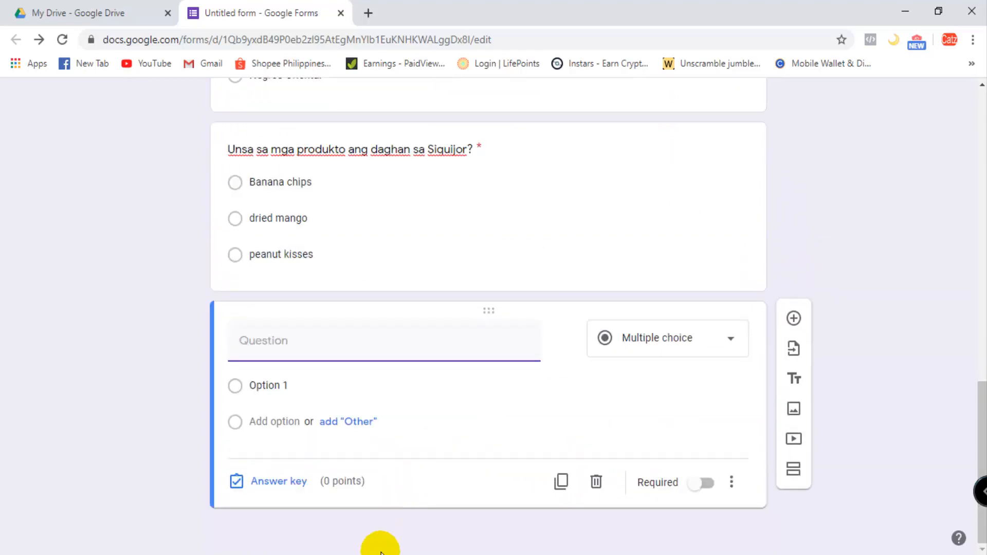
pyautogui.click(453, 554)
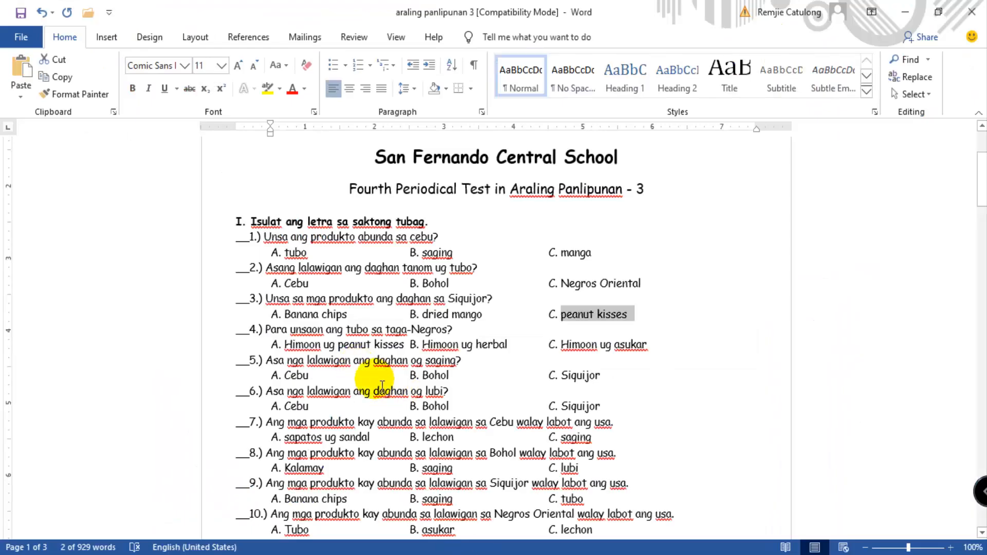
pyautogui.moveTo(268, 329); pyautogui.dragTo(452, 332)
pyautogui.hotkey('ctrl', 'c')
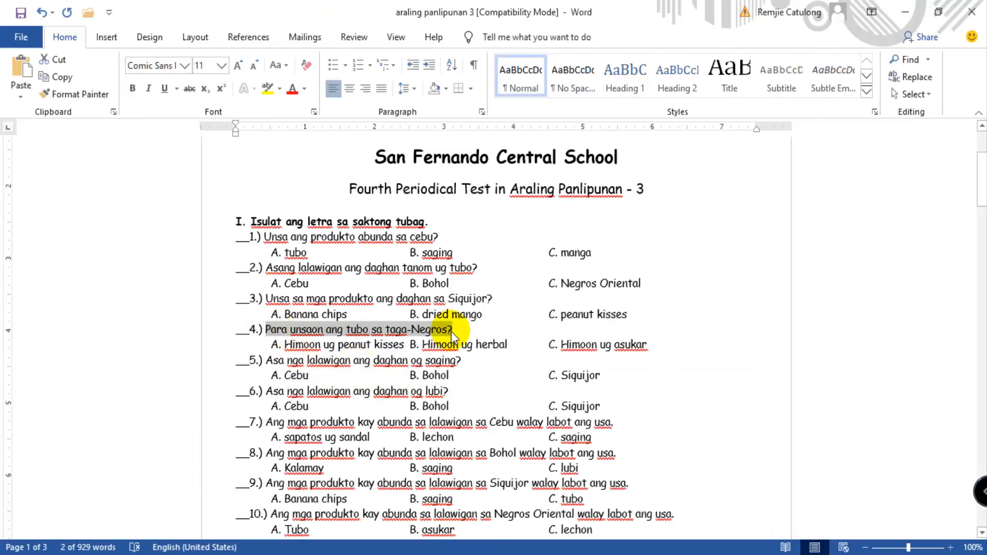
pyautogui.click(450, 547)
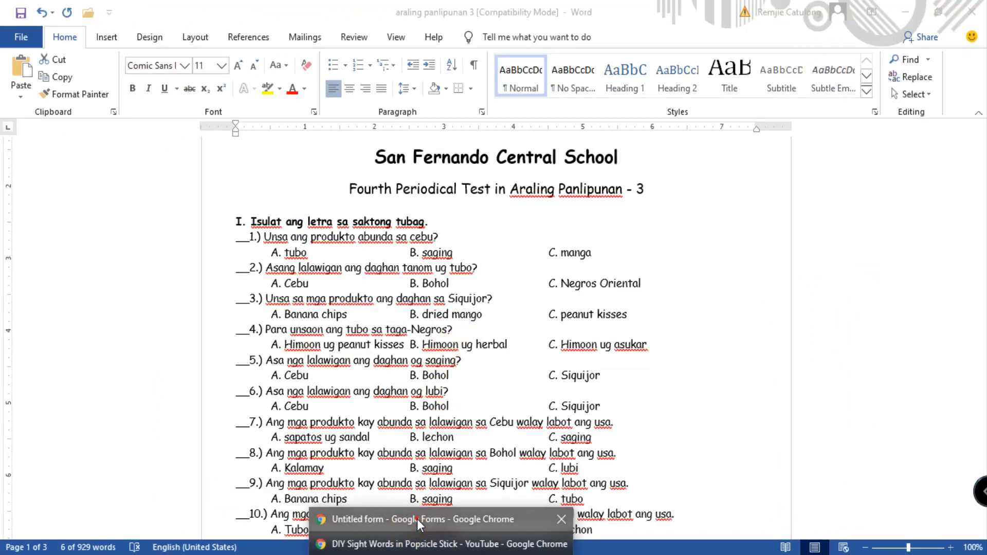
pyautogui.click(417, 519)
pyautogui.hotkey('ctrl', 'v')
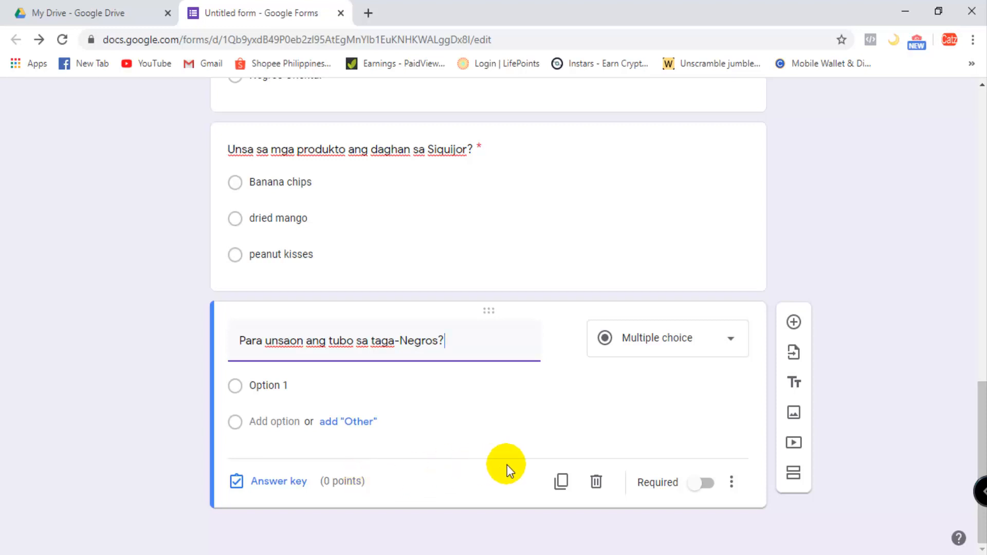
# - Fill question 4's first option with answer A, "Himoon ug peanut kisses", copied from the Word test document
pyautogui.click(466, 549)
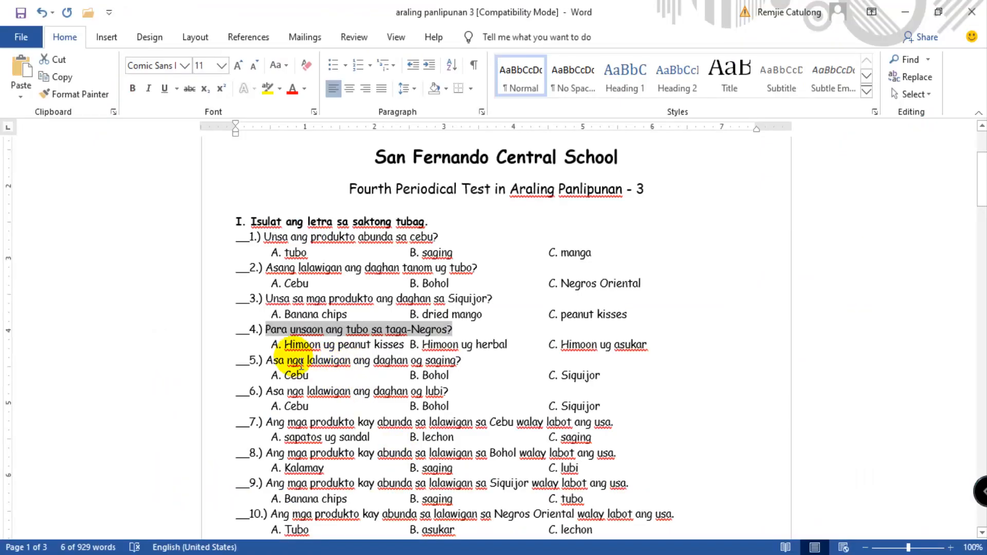
pyautogui.moveTo(287, 345); pyautogui.dragTo(413, 347)
pyautogui.hotkey('ctrl', 'c')
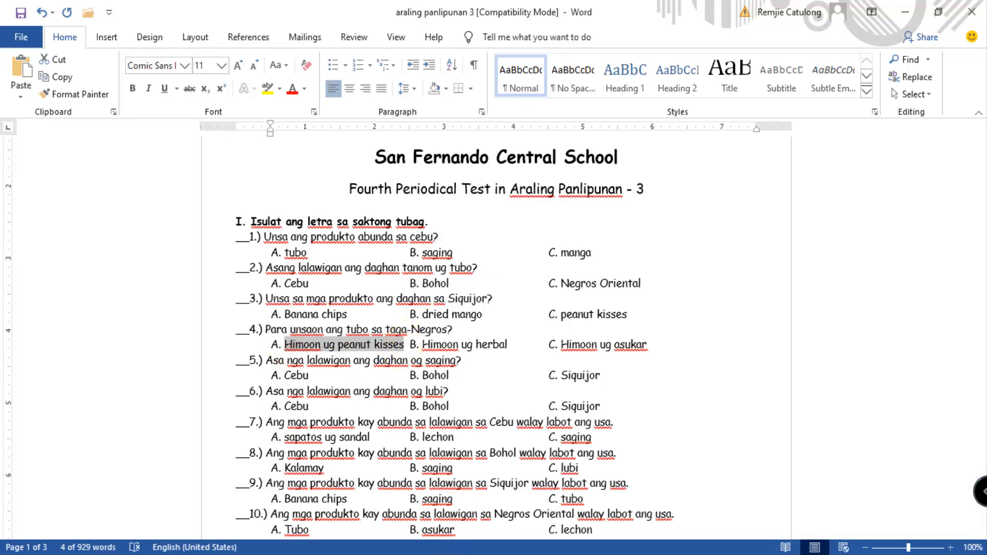
pyautogui.click(444, 550)
pyautogui.click(404, 518)
pyautogui.click(302, 392)
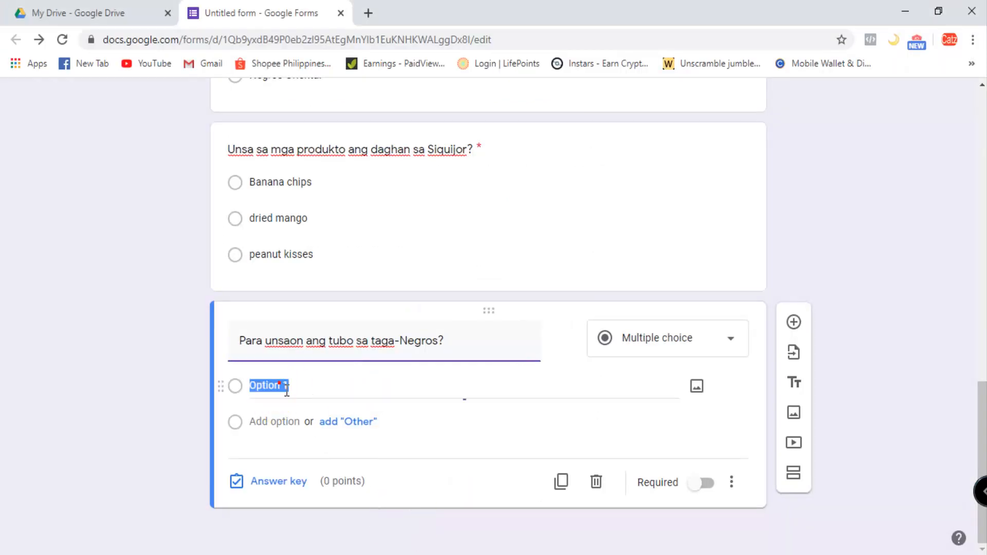
pyautogui.hotkey('ctrl', 'v')
# - Add answer B, "Himoon ug herbal", as question 4's second option, copied from the Word test document
pyautogui.click(360, 423)
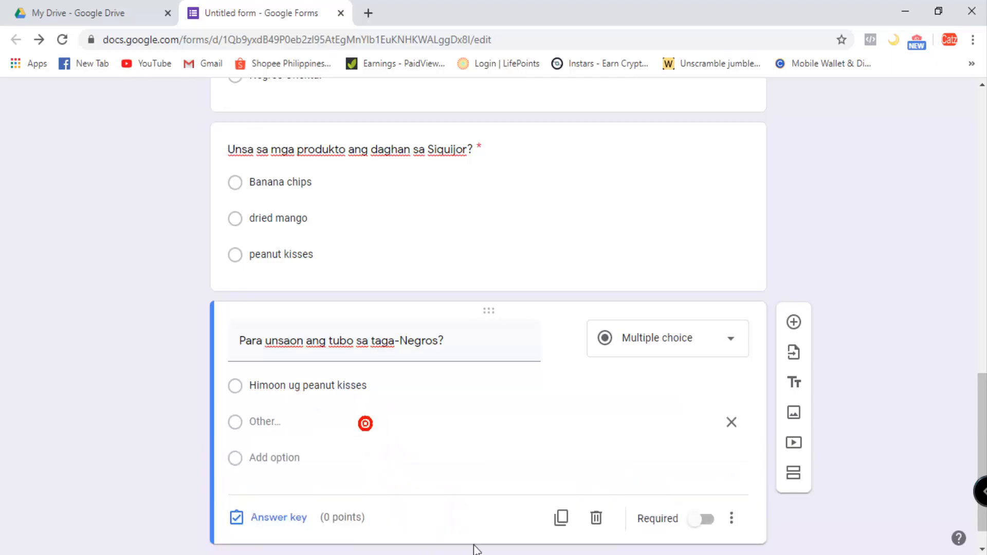
pyautogui.click(474, 548)
pyautogui.moveTo(423, 345); pyautogui.dragTo(509, 345)
pyautogui.hotkey('ctrl', 'c')
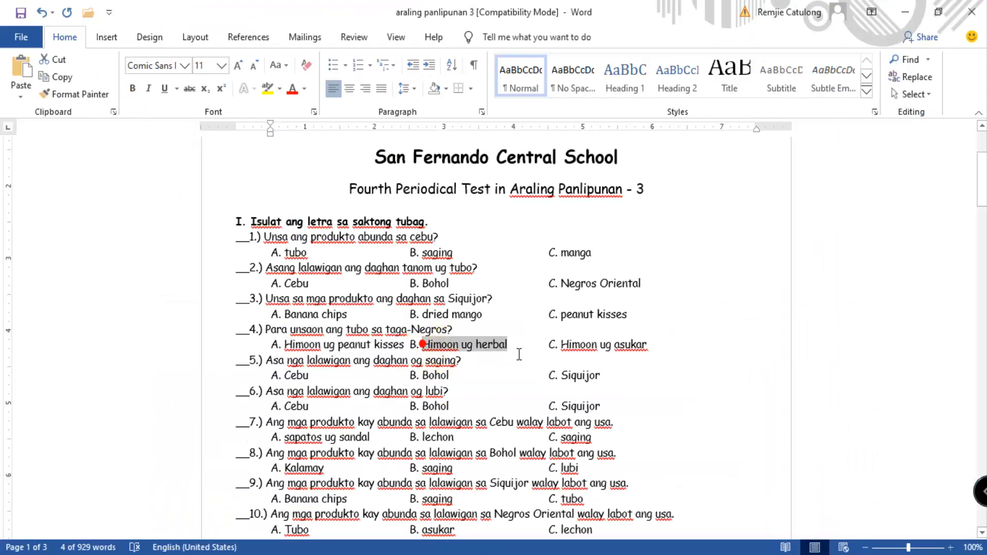
pyautogui.click(443, 549)
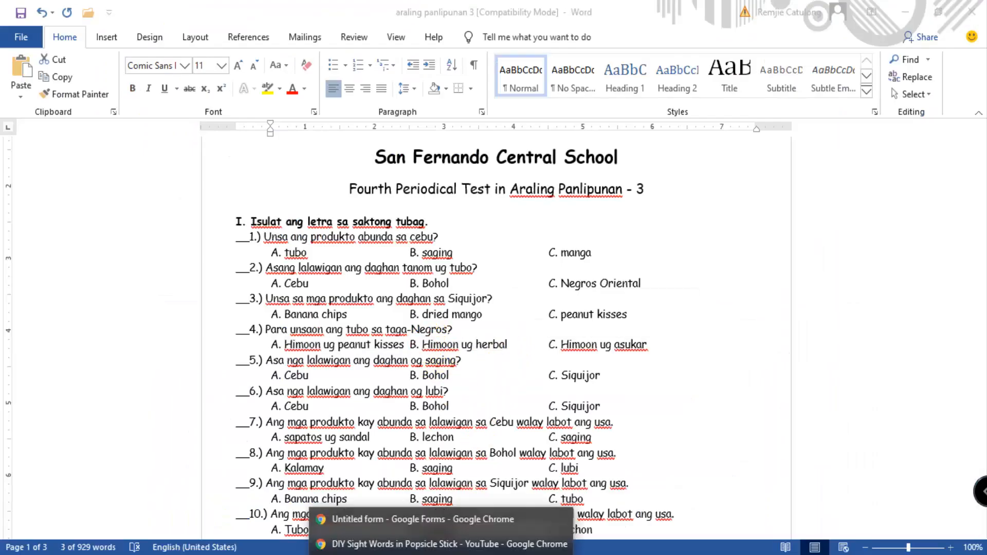
pyautogui.click(428, 521)
pyautogui.click(257, 431)
pyautogui.hotkey('ctrl', 'v')
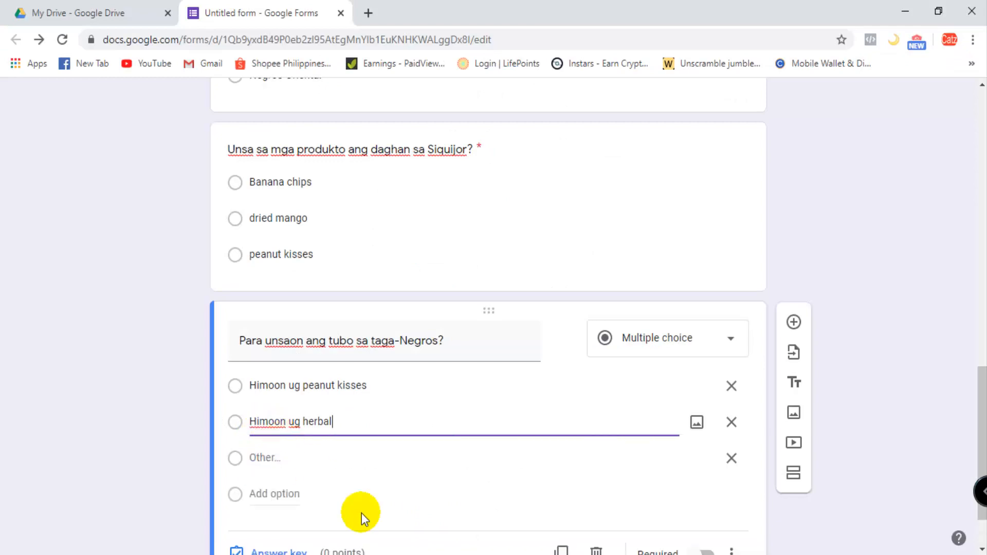
# - Add answer C, "Himoon ug asukar", from the Word test document as question 4's third option and remove the "Other" option
pyautogui.hotkey('alt', 'Tab')
pyautogui.moveTo(561, 344); pyautogui.dragTo(646, 347)
pyautogui.hotkey('ctrl', 'c')
pyautogui.hotkey('alt', 'Tab')
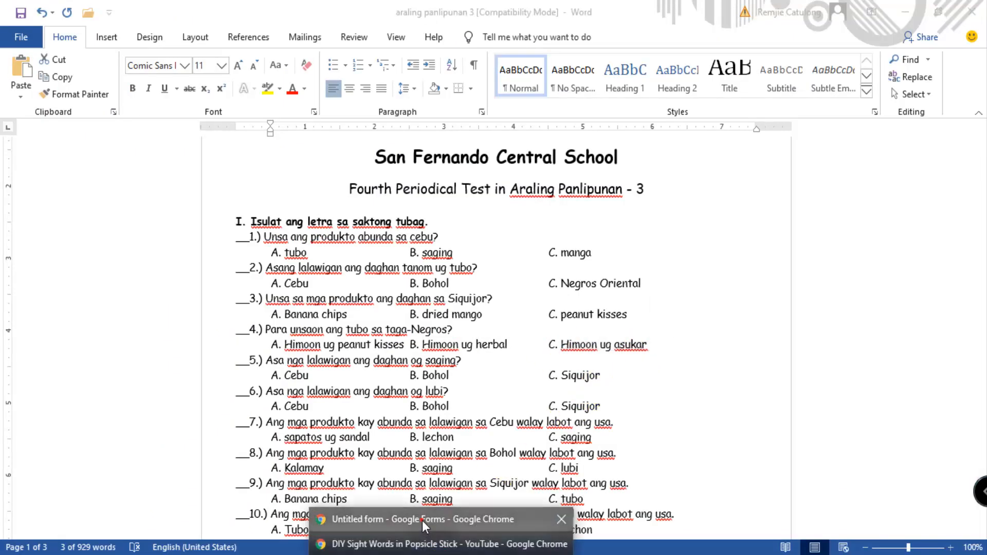
pyautogui.click(422, 520)
pyautogui.click(290, 492)
pyautogui.hotkey('ctrl', 'v')
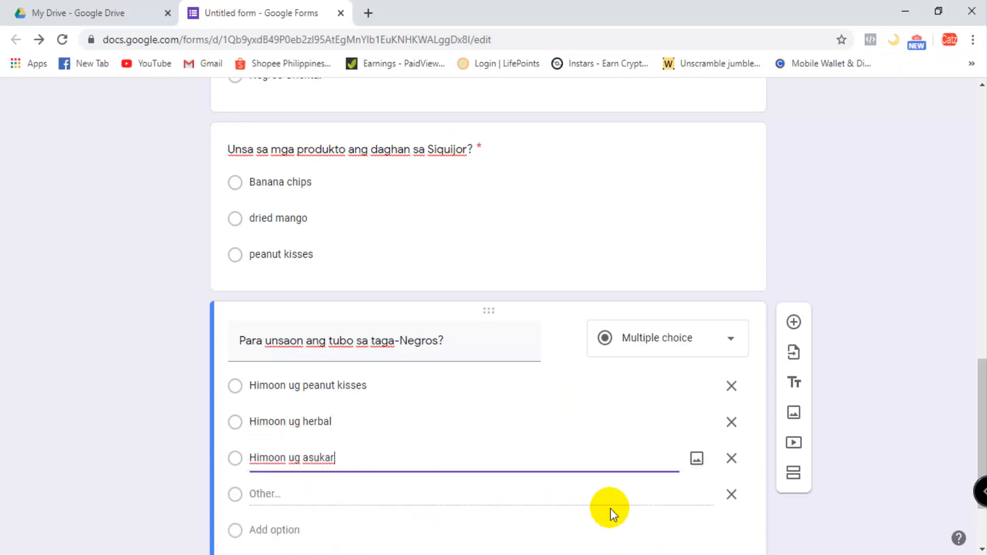
pyautogui.click(732, 495)
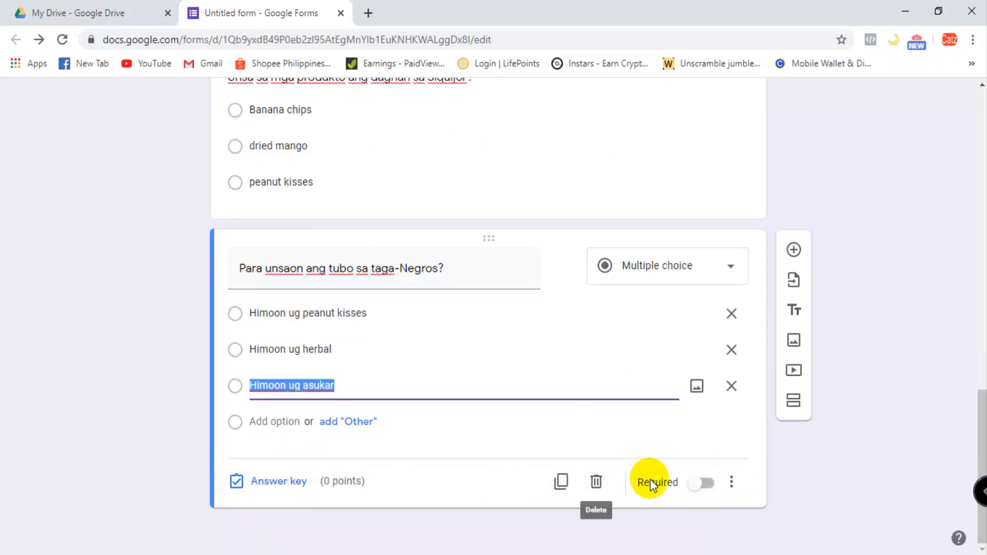
# - Make question 4 required and set its answer key to "Himoon ug asukar", worth 1 point
pyautogui.click(708, 484)
pyautogui.click(317, 483)
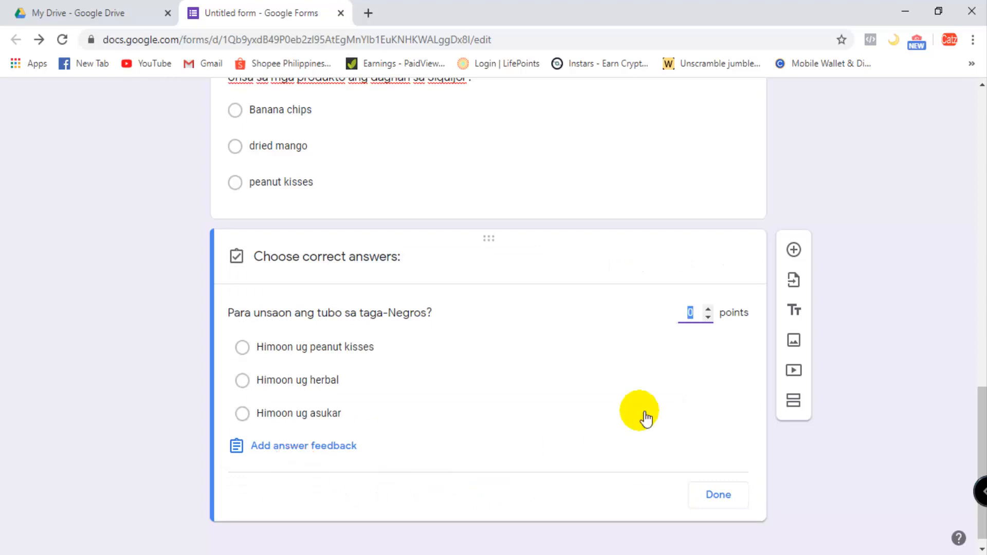
pyautogui.write('1')
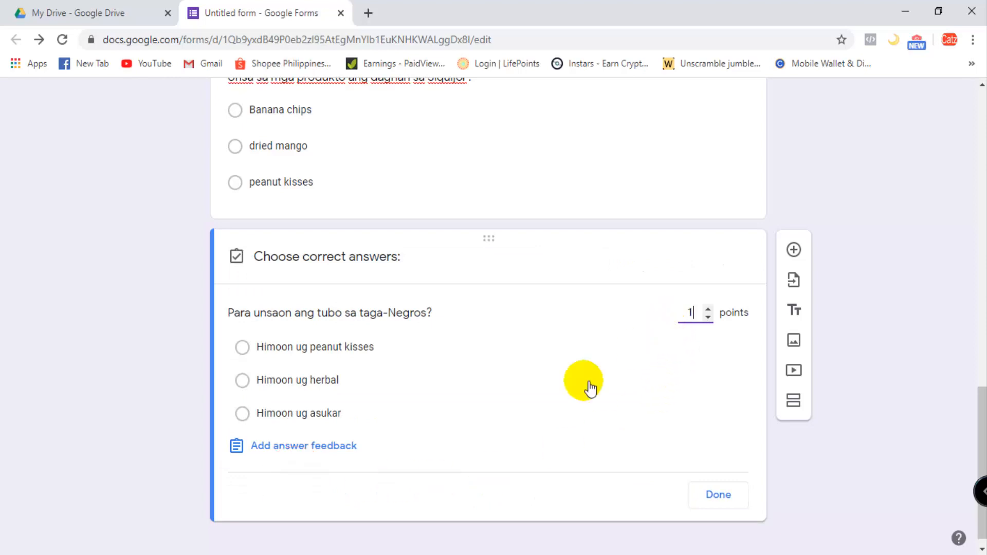
pyautogui.click(241, 414)
pyautogui.click(748, 499)
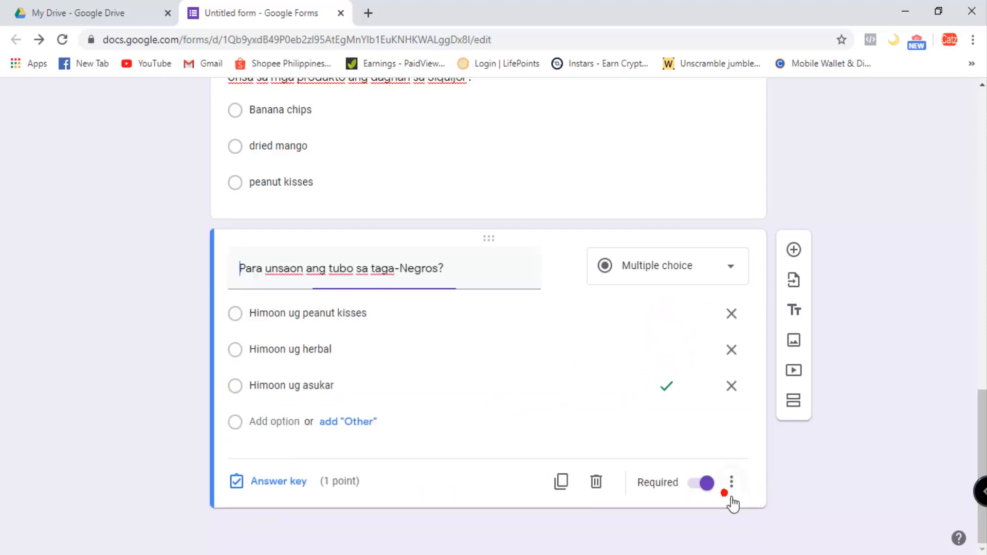
# - Check the answer keys and point values of questions 3, 2 and 1 in section 2
pyautogui.scroll(13, 553, 437)
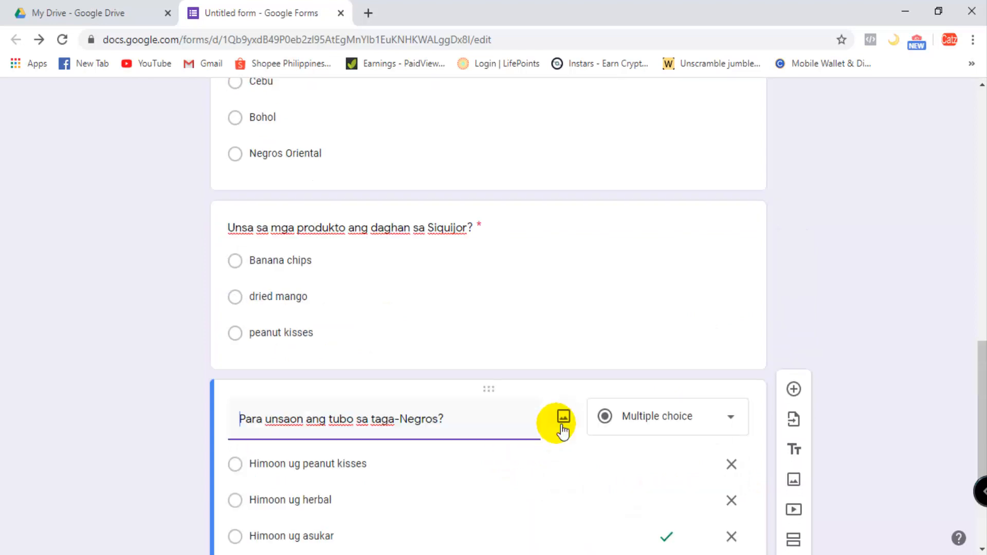
pyautogui.scroll(-3, 557, 429)
pyautogui.scroll(-10, 557, 429)
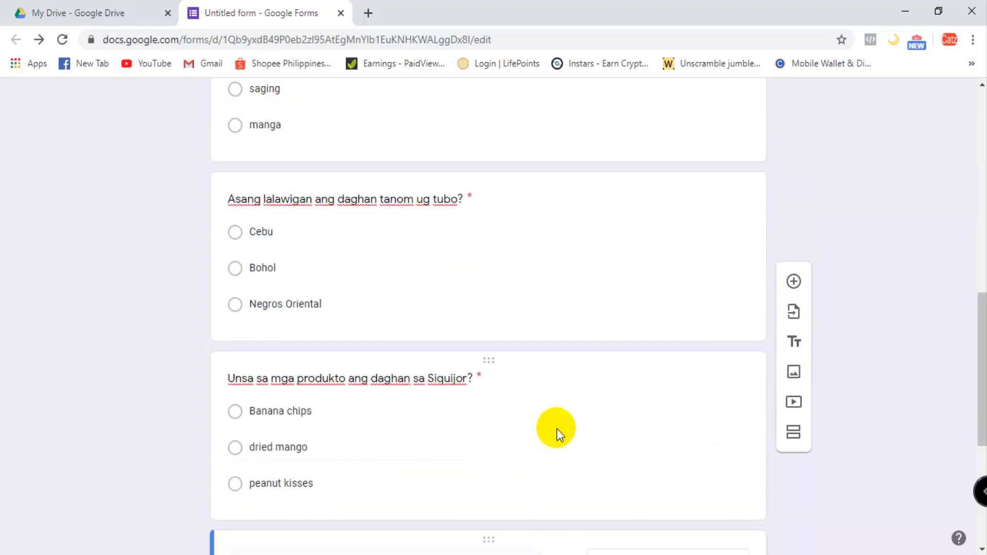
pyautogui.scroll(6, 557, 429)
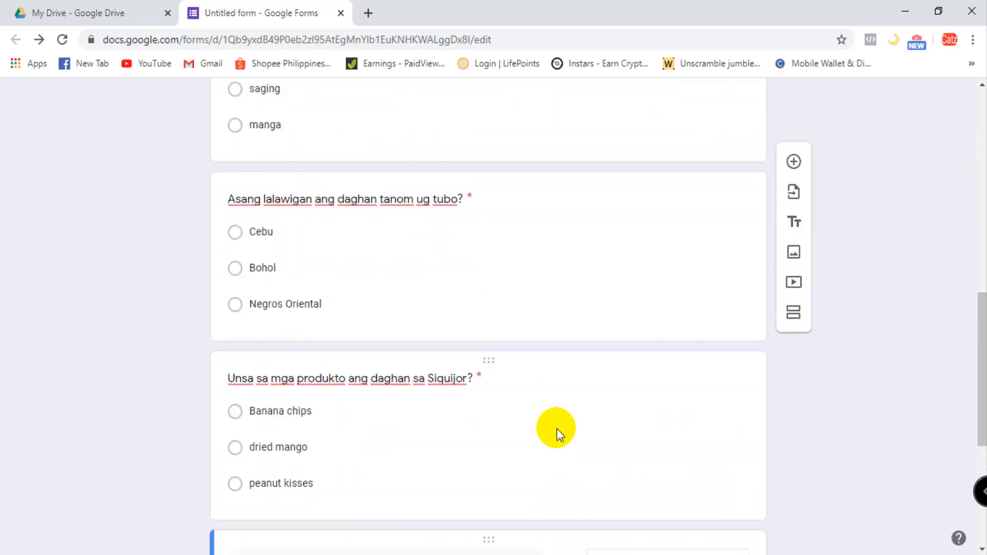
pyautogui.scroll(-7, 557, 429)
pyautogui.scroll(4, 556, 430)
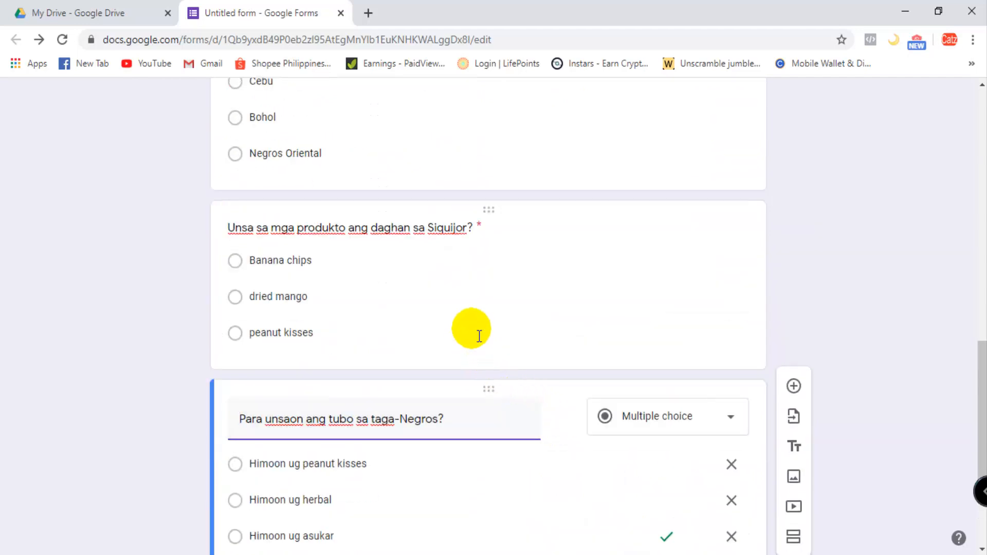
pyautogui.click(470, 331)
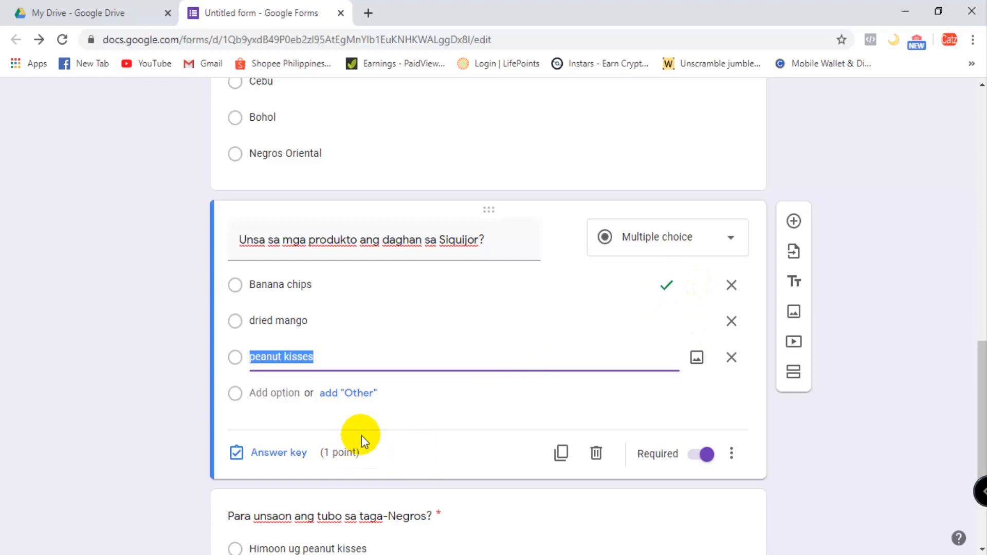
pyautogui.scroll(4, 391, 417)
pyautogui.click(453, 378)
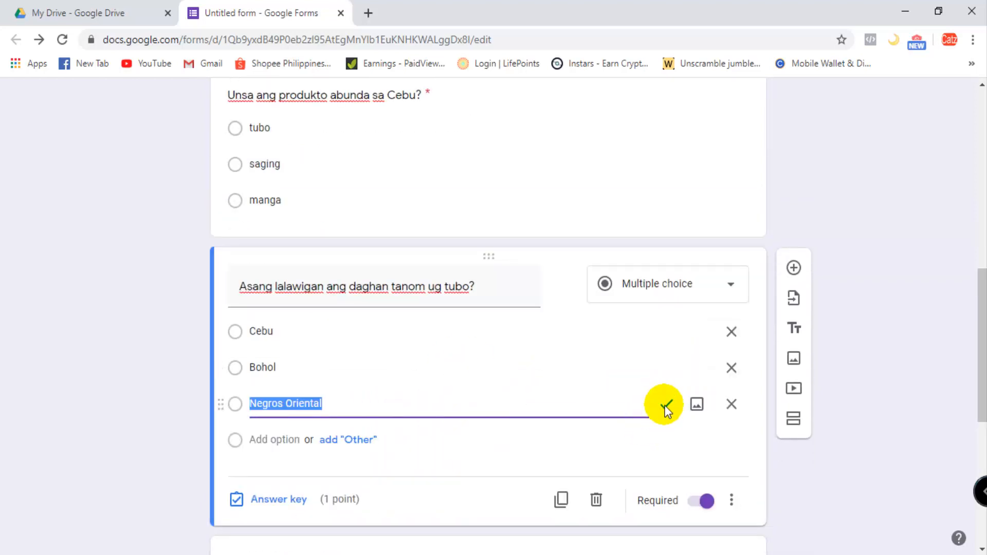
pyautogui.scroll(3, 463, 386)
pyautogui.click(537, 325)
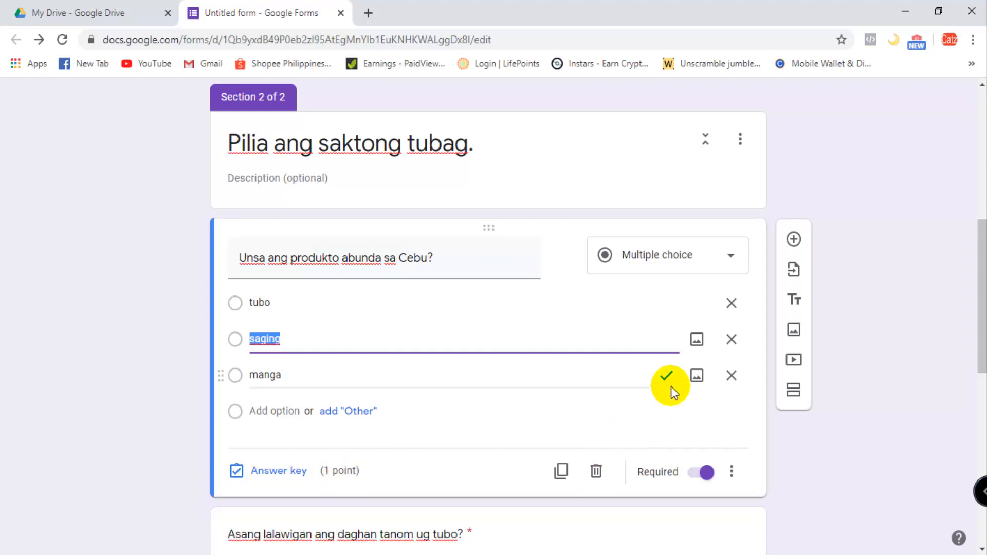
# - Rename the untitled form file as "Araling Panlipunan"
pyautogui.scroll(7, 578, 427)
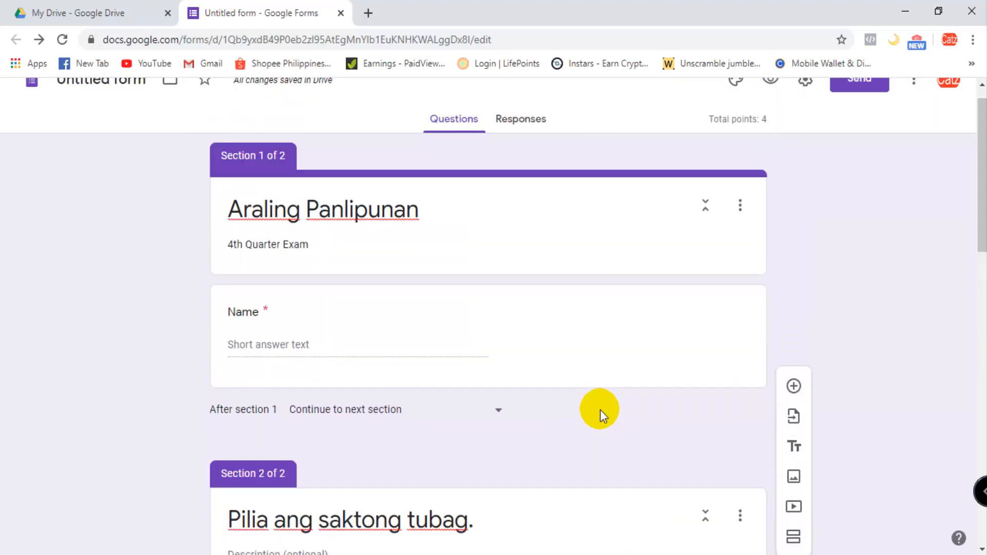
pyautogui.scroll(1, 601, 410)
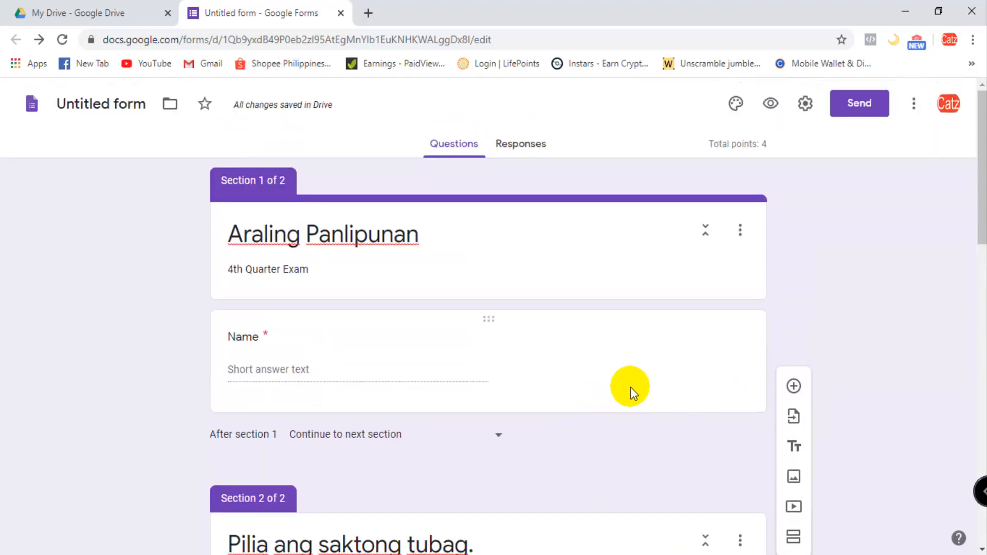
pyautogui.click(107, 102)
pyautogui.click(443, 135)
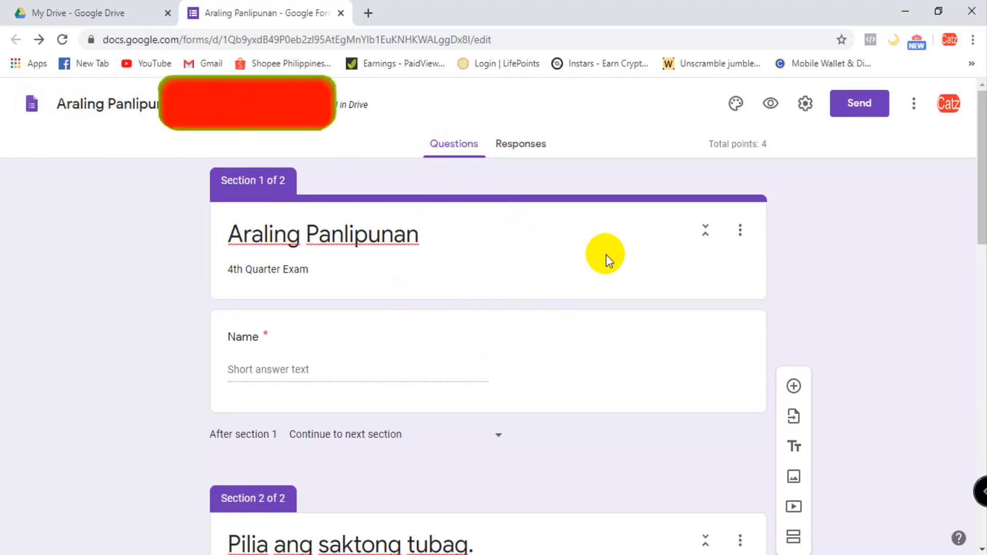
# - Generate a shortened link for sending the form and copy it
pyautogui.scroll(-1, 633, 268)
pyautogui.scroll(1, 633, 275)
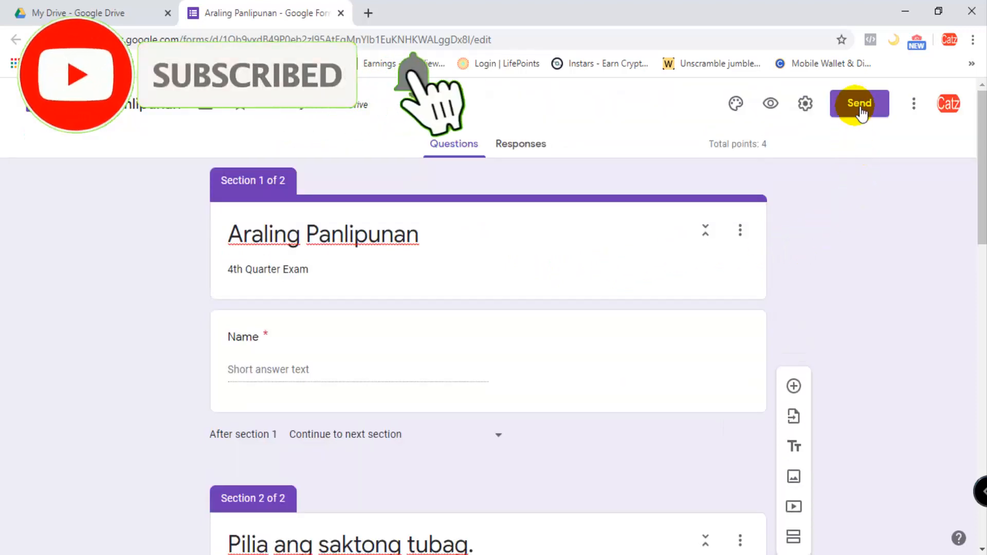
pyautogui.click(859, 102)
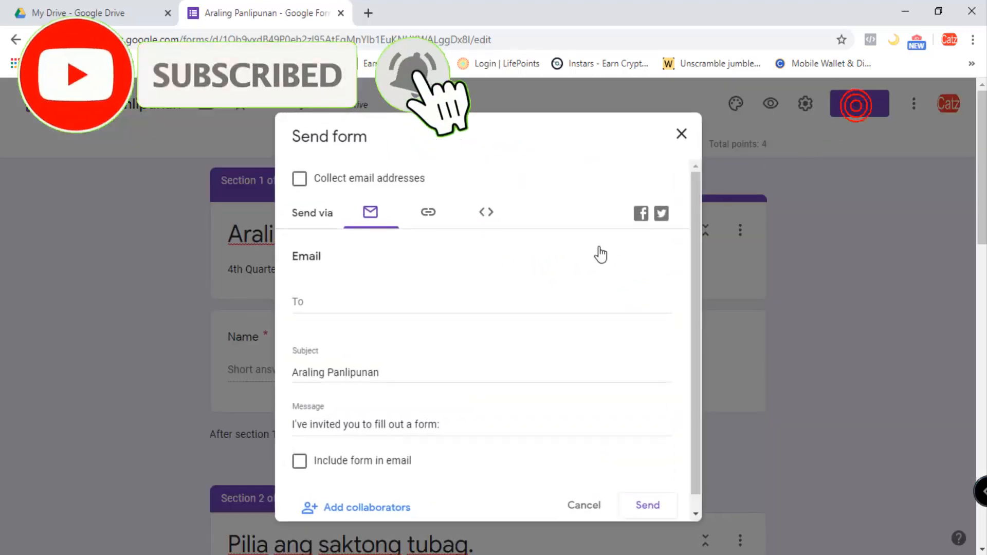
pyautogui.click(432, 216)
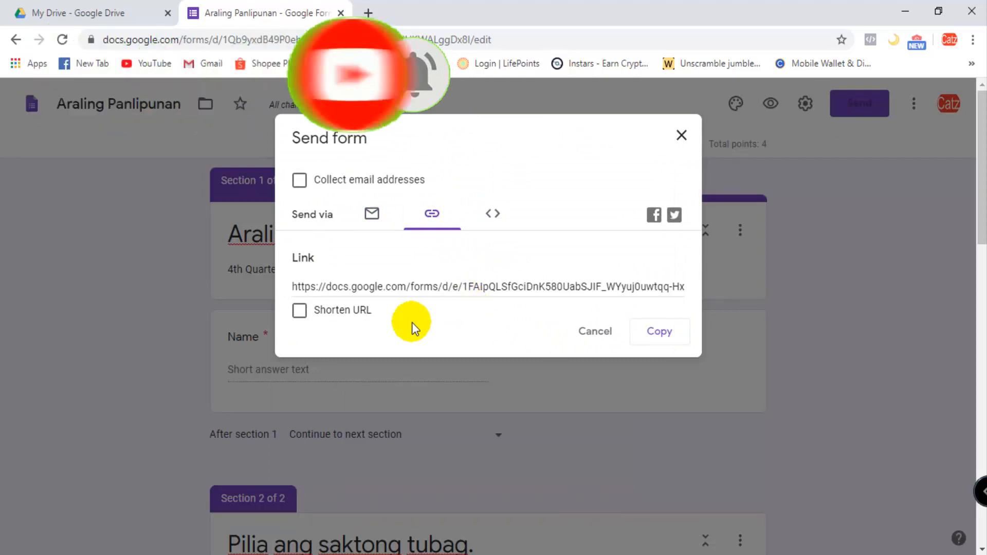
pyautogui.click(300, 310)
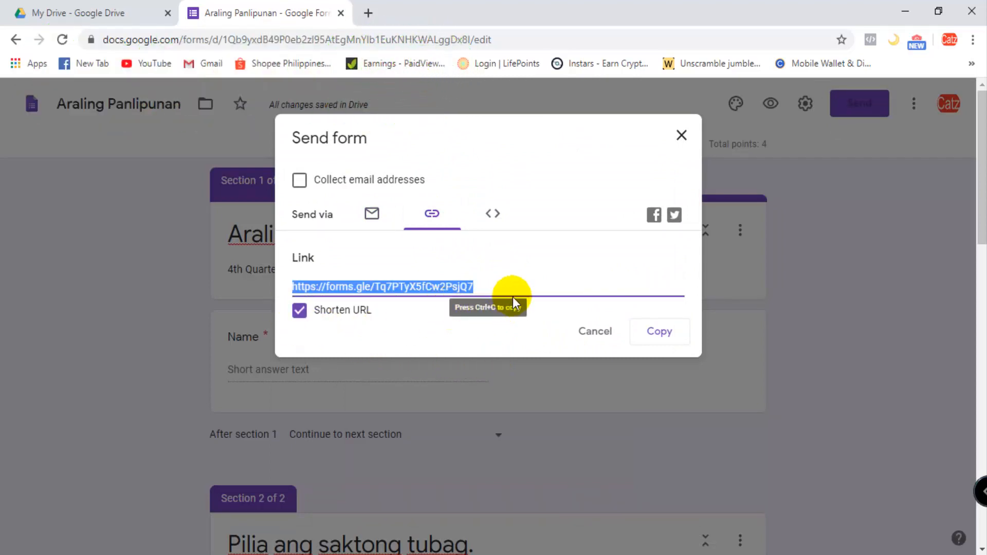
pyautogui.click(659, 333)
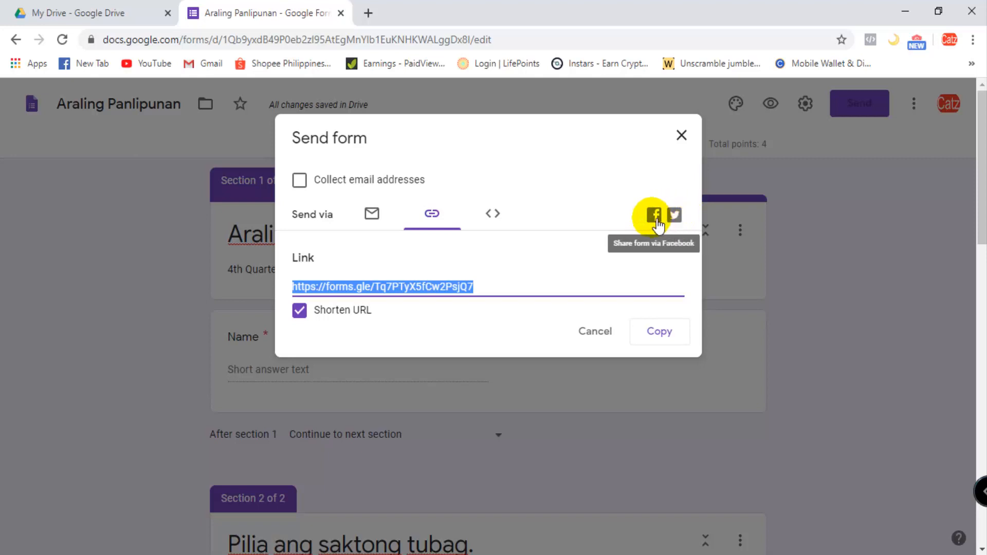
# - Try sharing the form via Facebook, and load the copied form link in a new browser tab
pyautogui.click(655, 216)
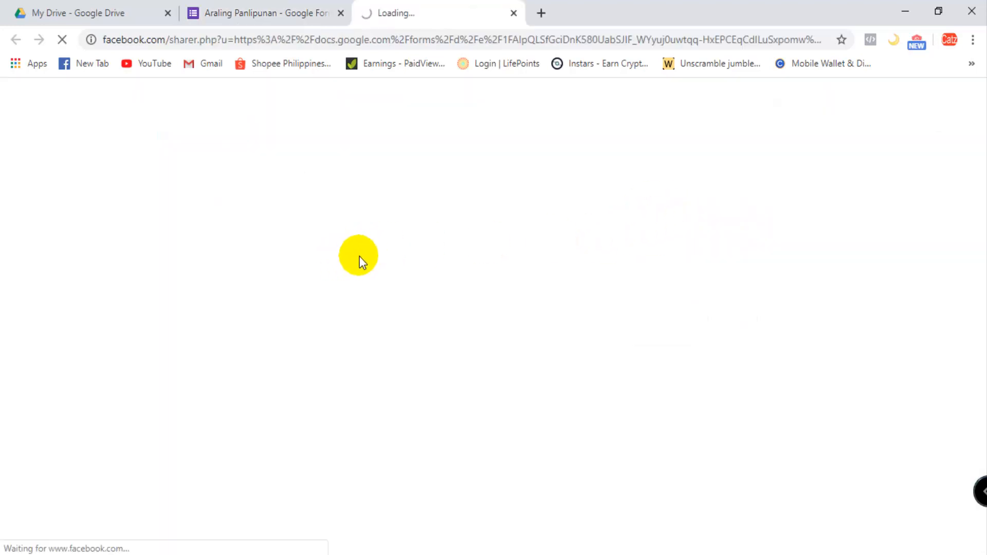
pyautogui.click(514, 13)
pyautogui.click(370, 13)
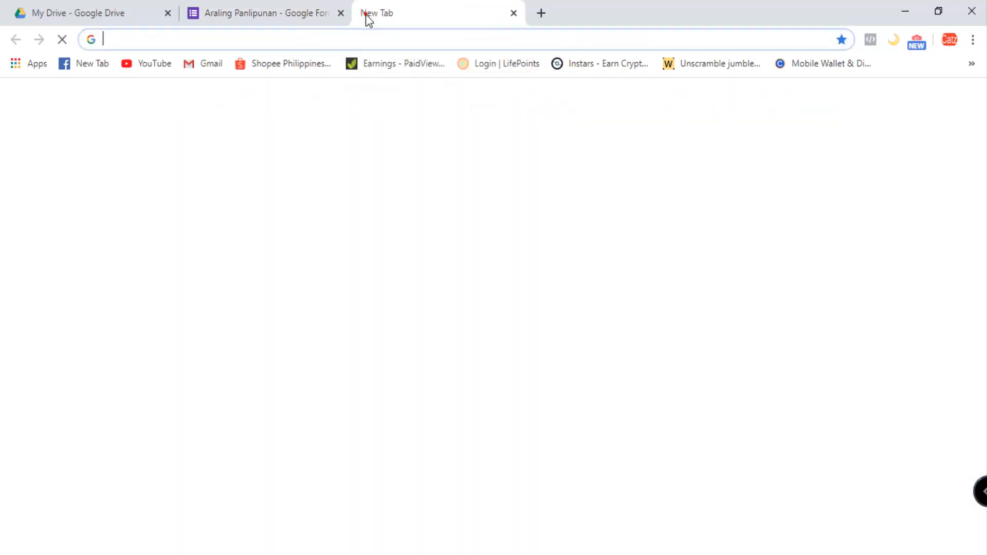
pyautogui.click(350, 43)
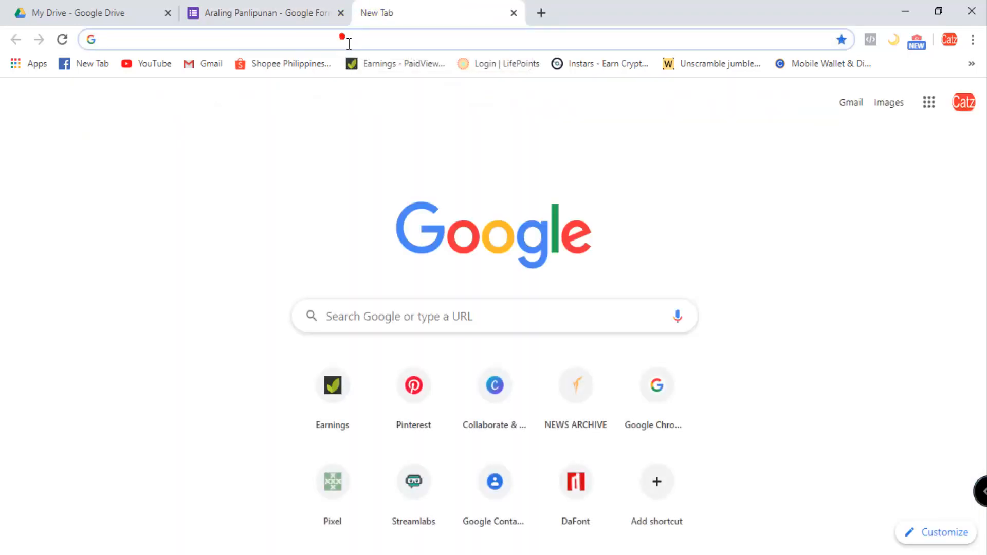
pyautogui.hotkey('ctrl', 'v')
pyautogui.press('Return')
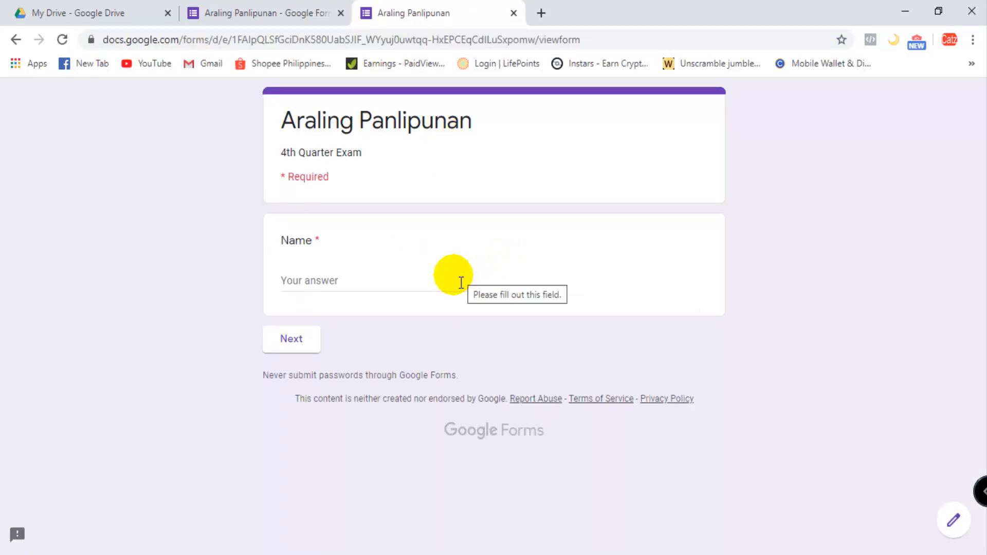
# - Enter the respondent's full name in the live form and look through the quiz questions before returning to the first page
pyautogui.click(357, 291)
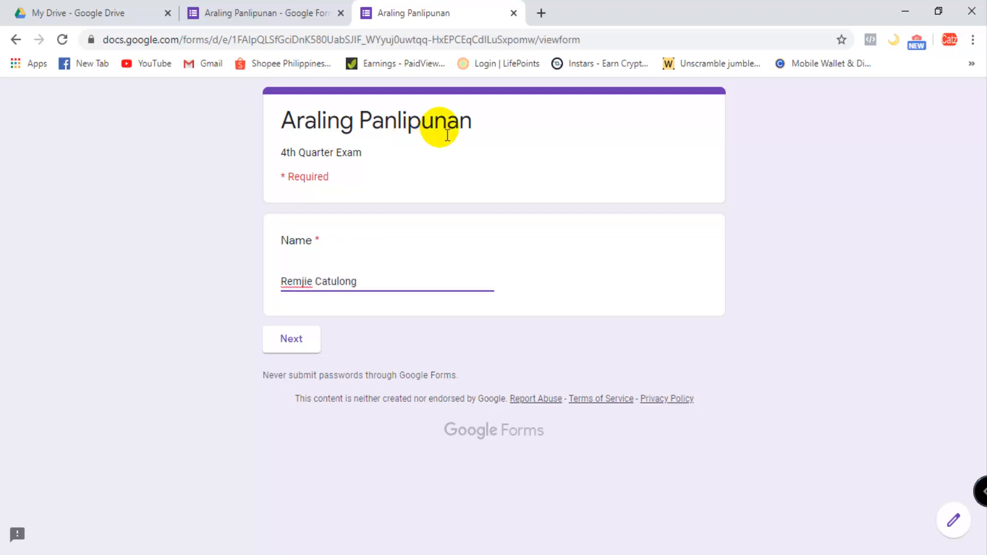
pyautogui.click(281, 341)
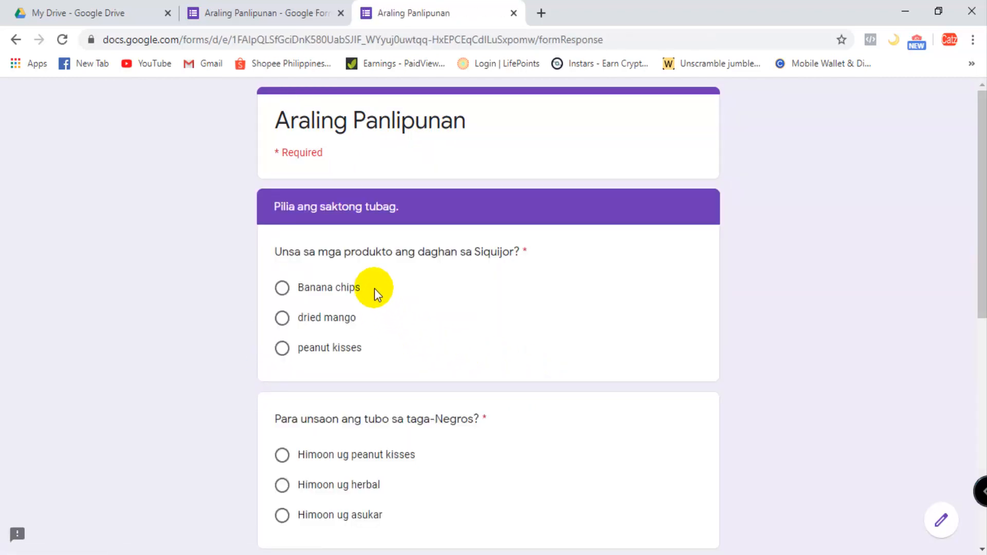
pyautogui.scroll(-9, 363, 374)
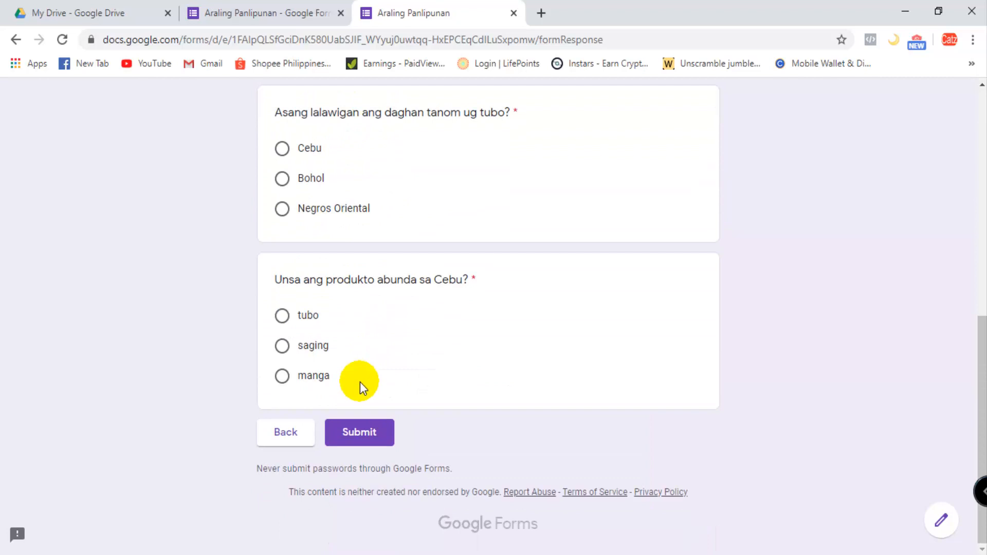
pyautogui.click(283, 434)
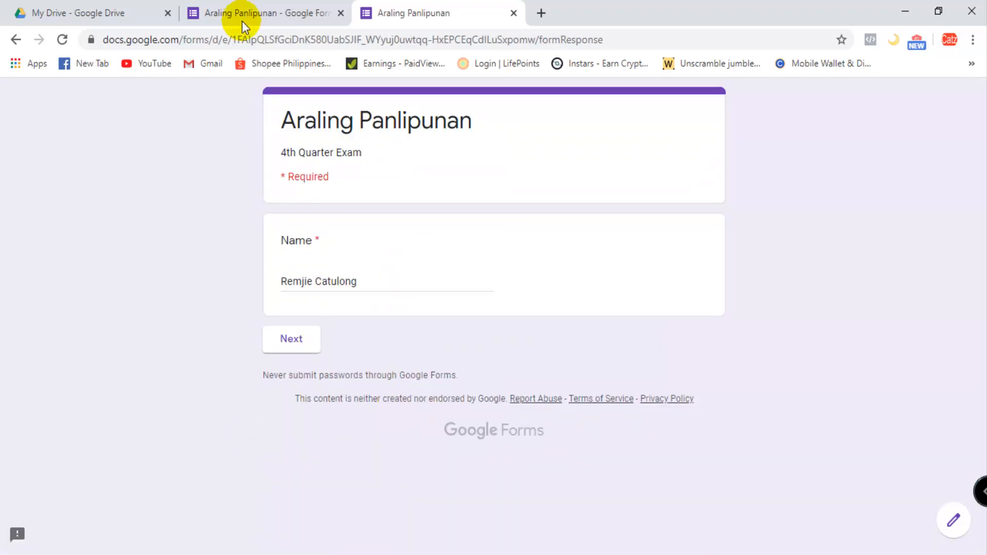
# - Return to the form editor and close the Send form dialog
pyautogui.click(251, 7)
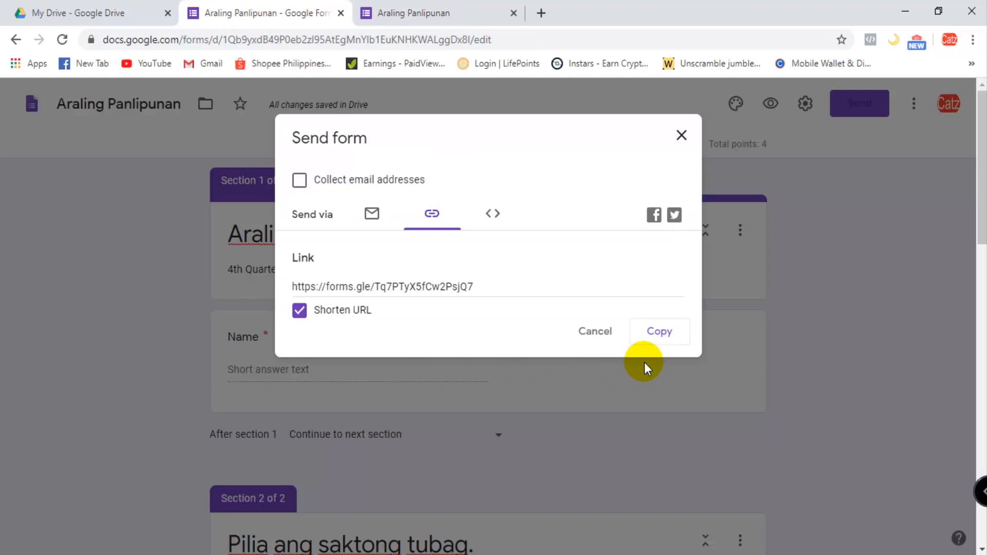
pyautogui.click(681, 136)
pyautogui.scroll(-1, 384, 389)
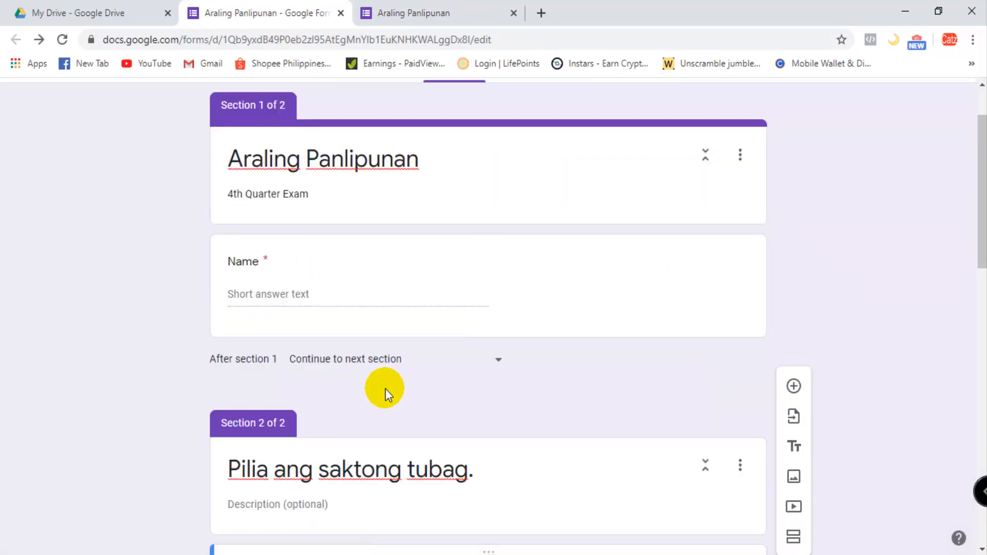
# - Check the destination choices for what follows section 1, keeping "Continue to next section"
pyautogui.click(499, 360)
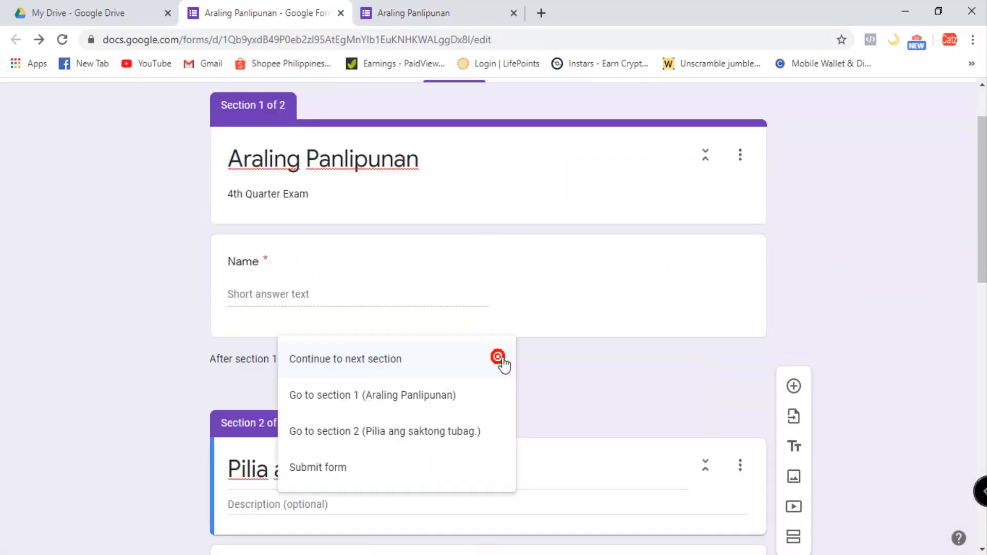
pyautogui.click(500, 362)
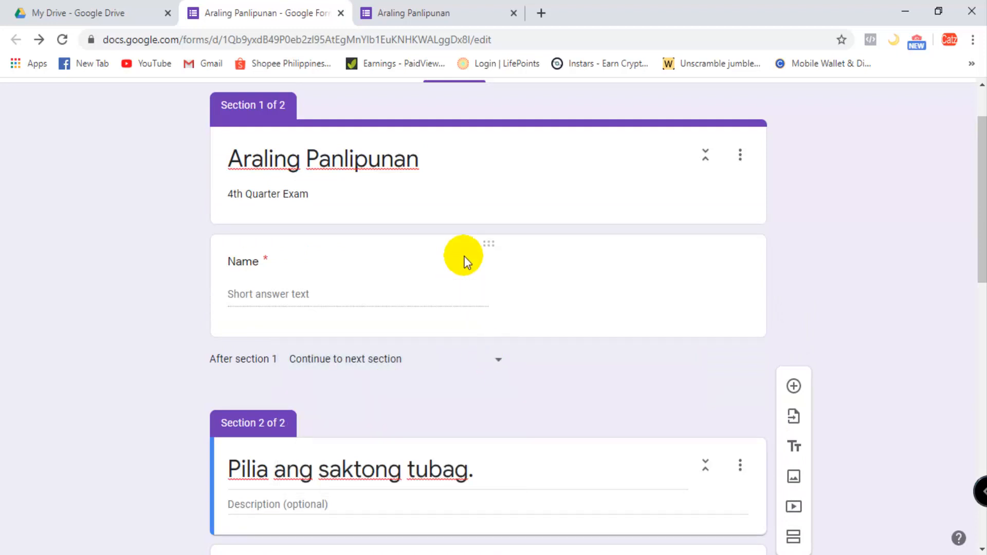
# - Close the live form's tab and add a required short-answer question titled "Sectio" below the Name question
pyautogui.click(465, 257)
pyautogui.scroll(-2, 445, 316)
pyautogui.scroll(2, 446, 319)
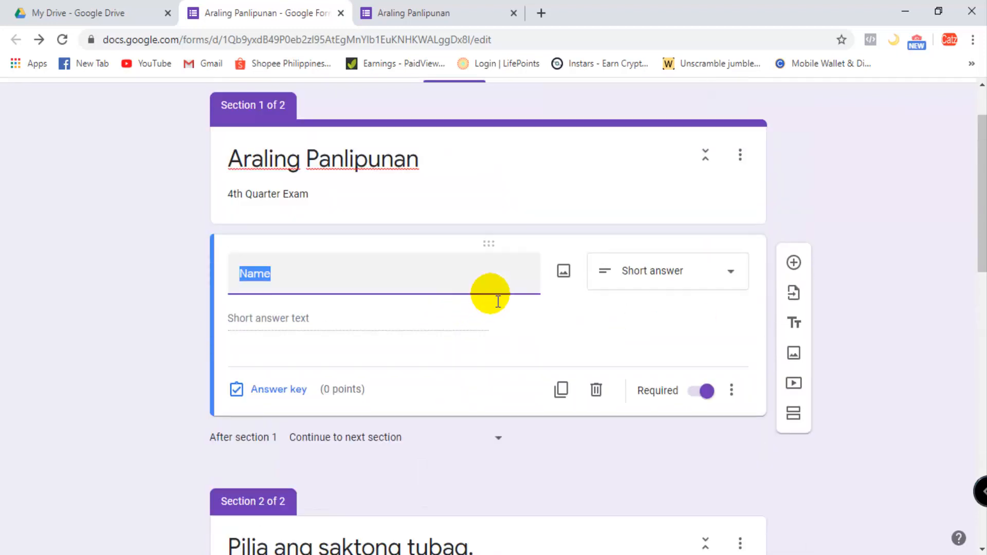
pyautogui.click(462, 7)
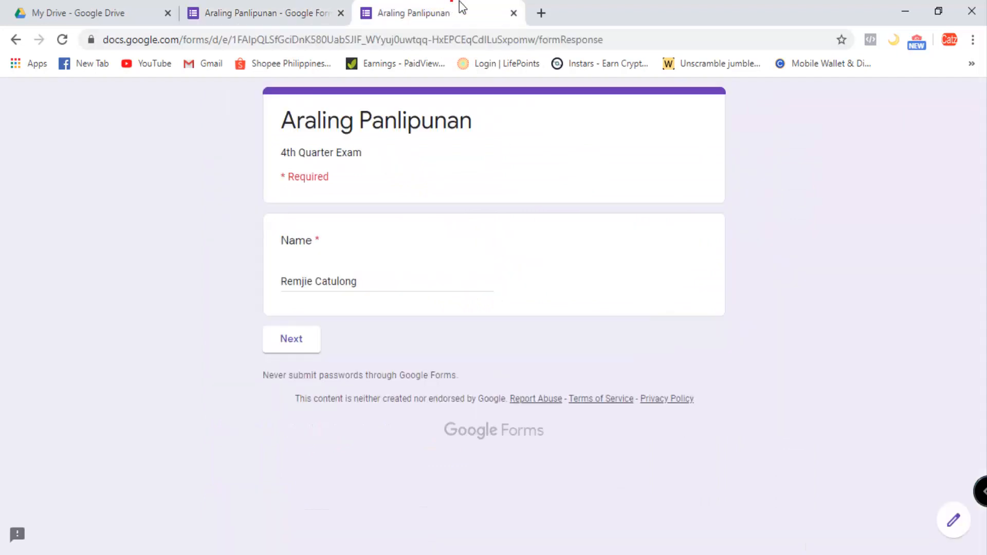
pyautogui.click(514, 13)
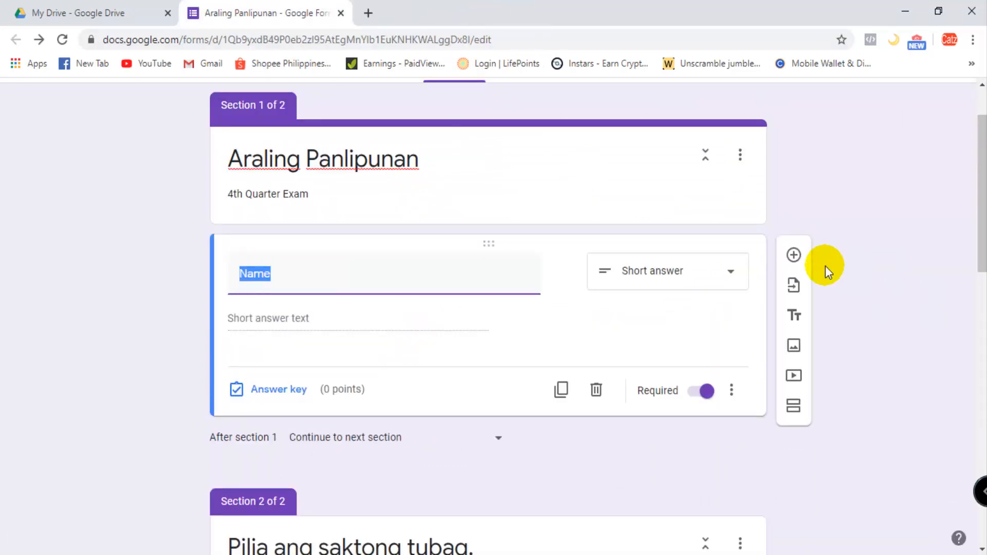
pyautogui.click(798, 257)
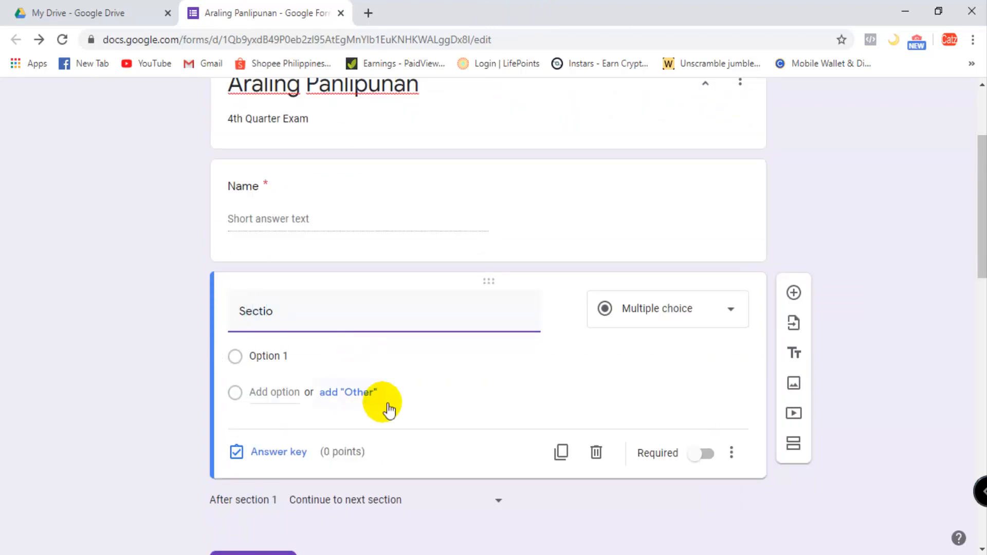
pyautogui.click(731, 311)
pyautogui.click(651, 120)
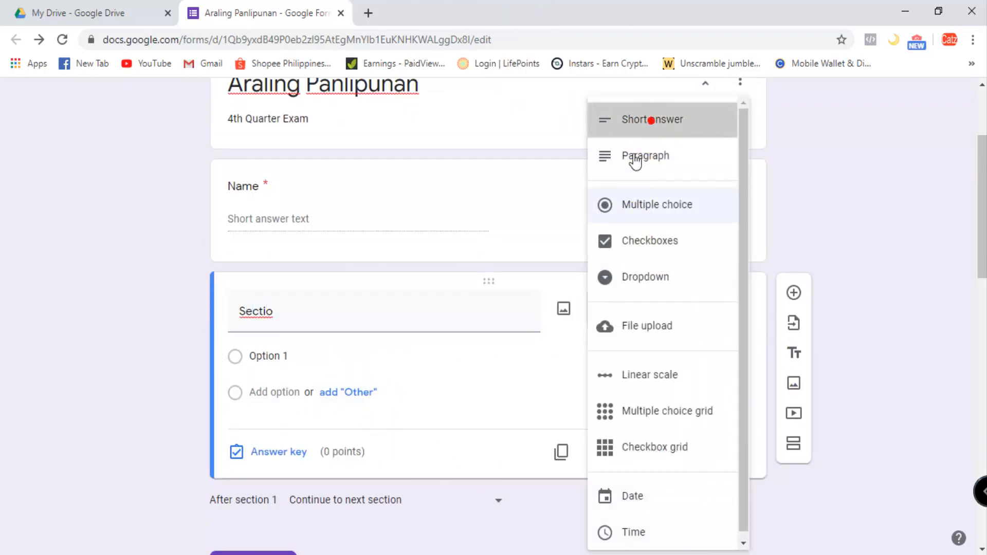
pyautogui.click(704, 429)
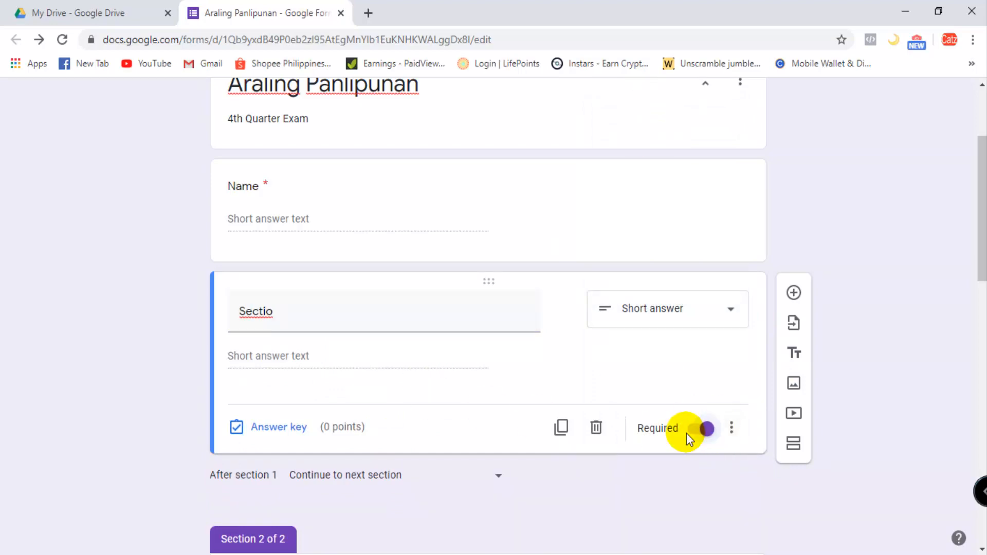
# - Generate a shortened link for sending the form and copy it
pyautogui.scroll(-5, 626, 375)
pyautogui.scroll(7, 619, 375)
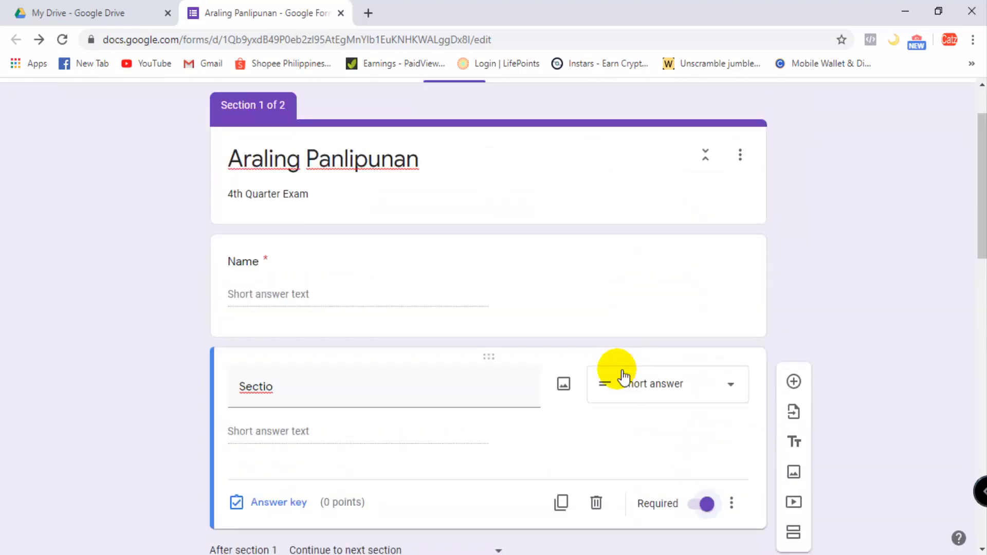
pyautogui.scroll(-7, 618, 368)
pyautogui.scroll(-10, 618, 368)
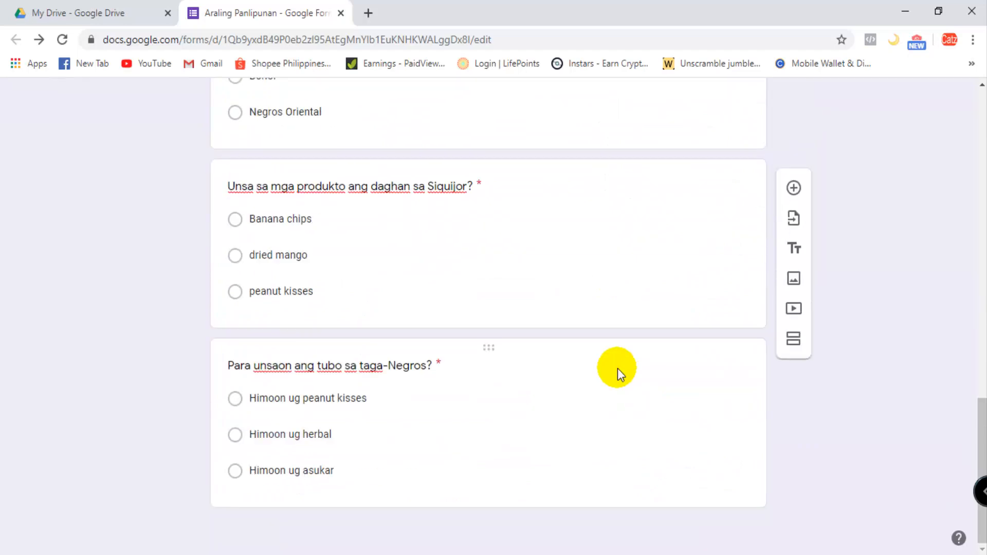
pyautogui.scroll(15, 619, 364)
pyautogui.scroll(2, 689, 347)
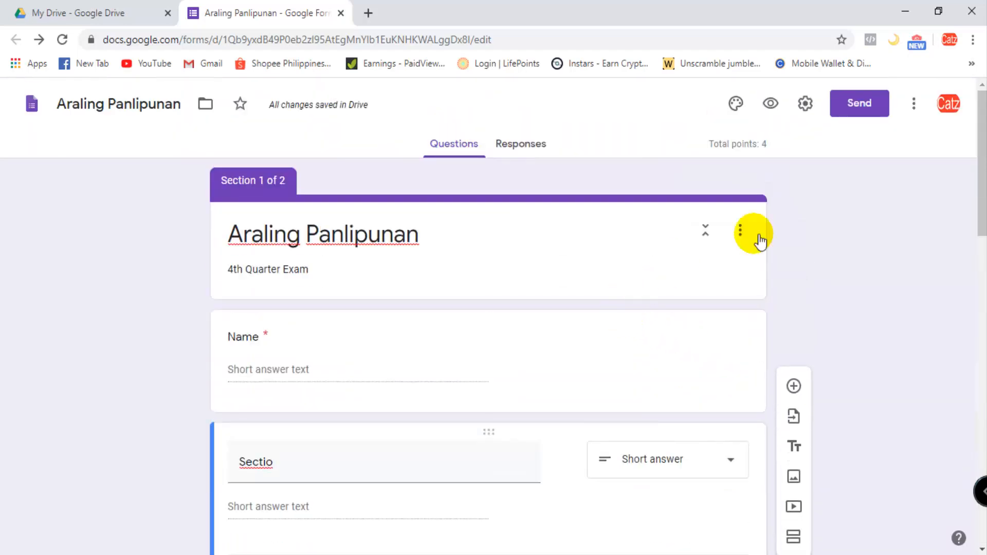
pyautogui.click(874, 104)
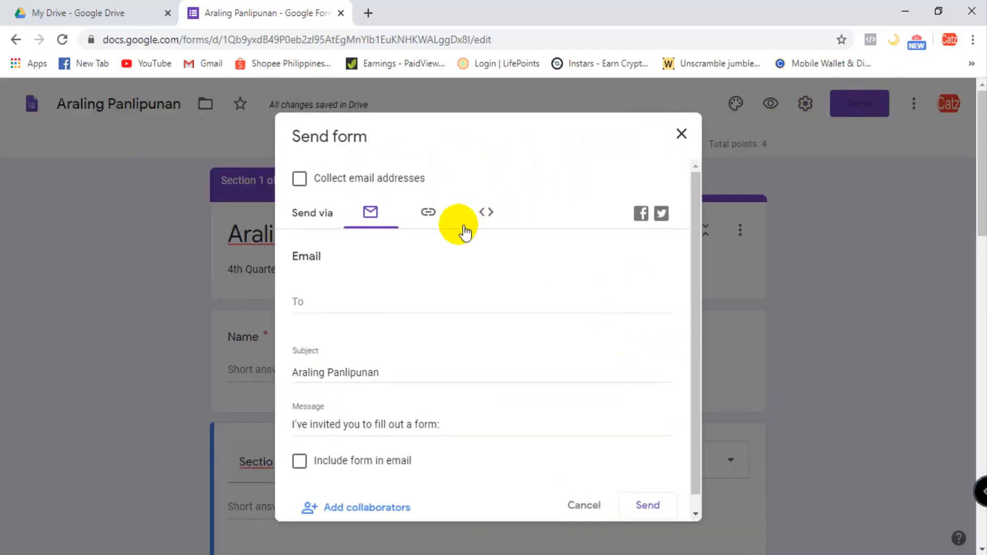
pyautogui.click(436, 216)
pyautogui.click(300, 311)
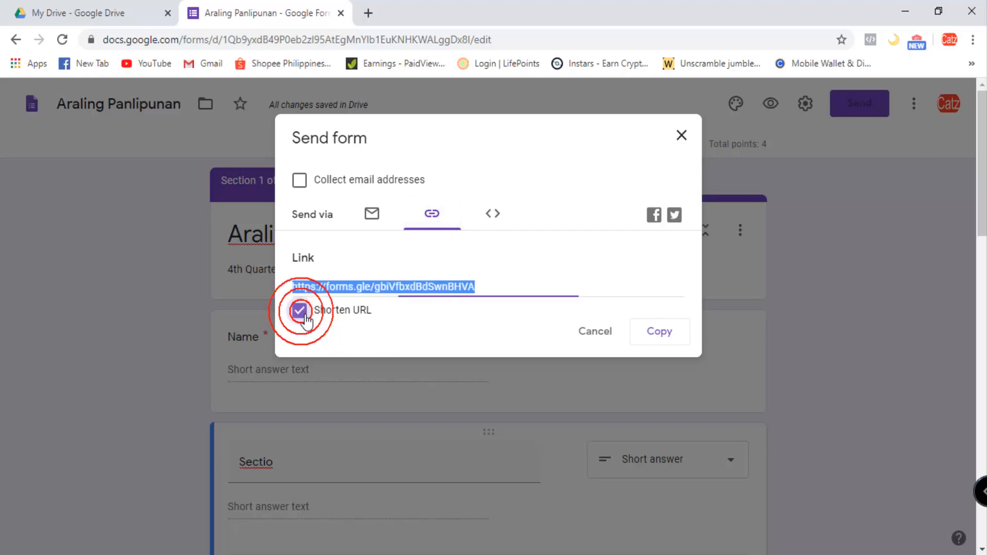
pyautogui.click(660, 331)
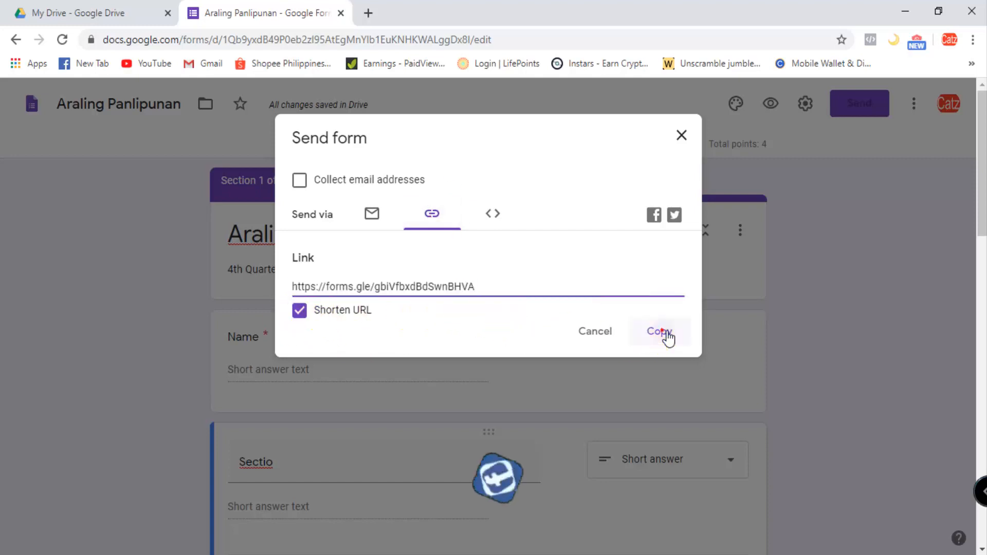
# - Load the copied form link in a new browser tab
pyautogui.click(369, 13)
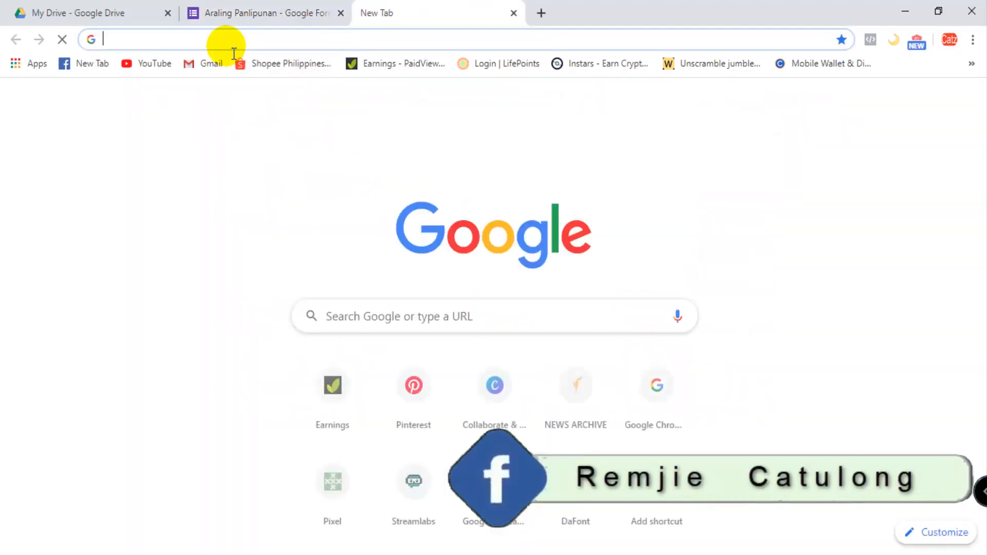
pyautogui.hotkey('ctrl', 'v')
pyautogui.press('Return')
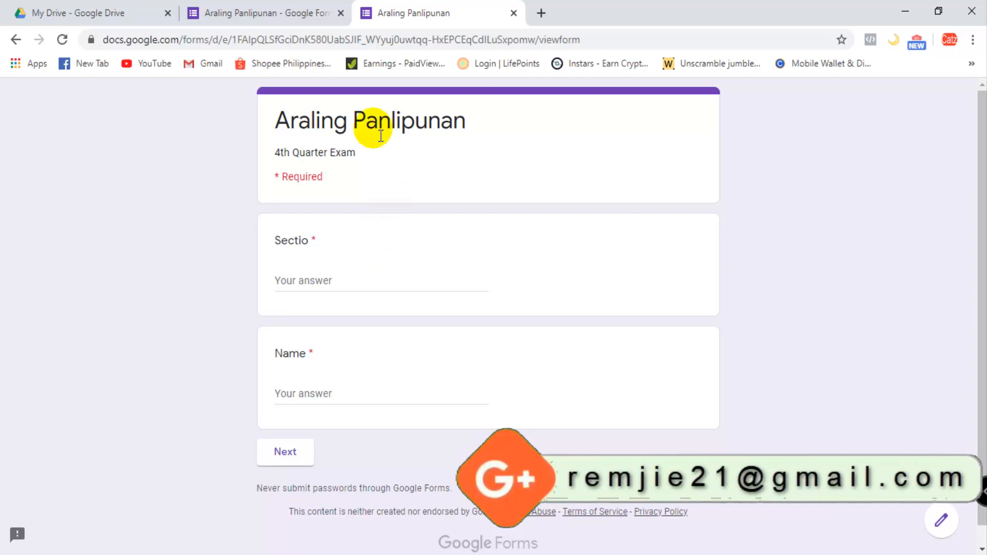
# - Compare the live form with the editor, and close both the live form's tab and the Send form dialog
pyautogui.click(268, 11)
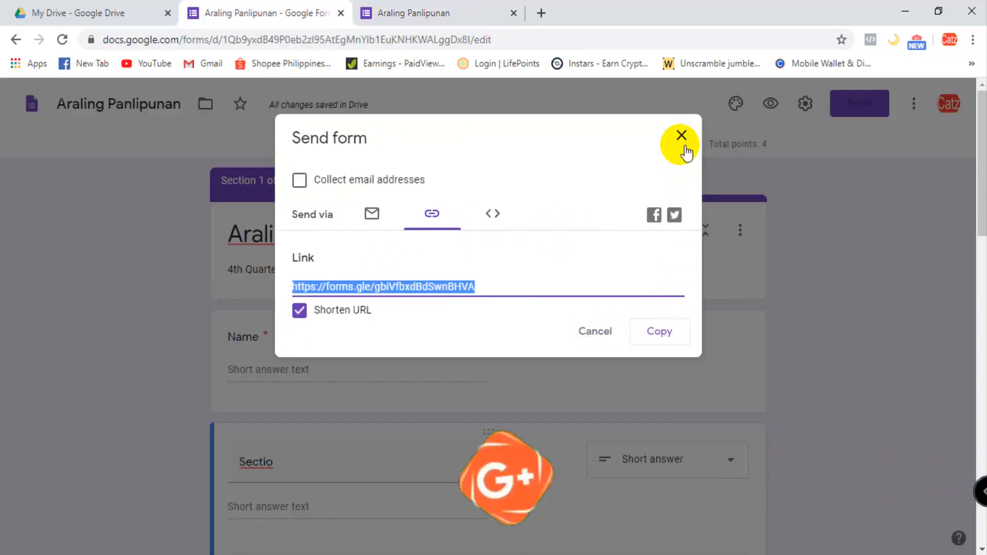
pyautogui.click(449, 10)
pyautogui.click(292, 11)
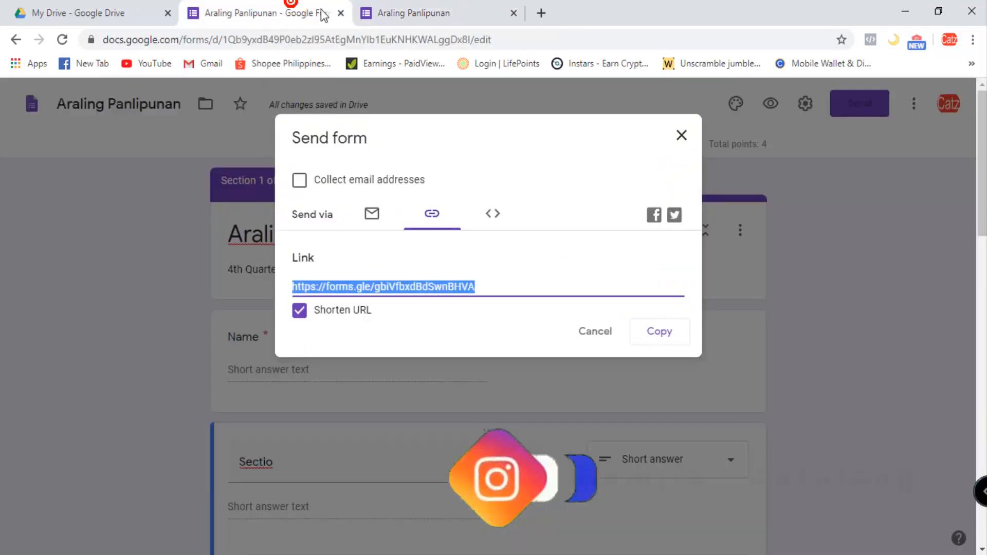
pyautogui.click(450, 12)
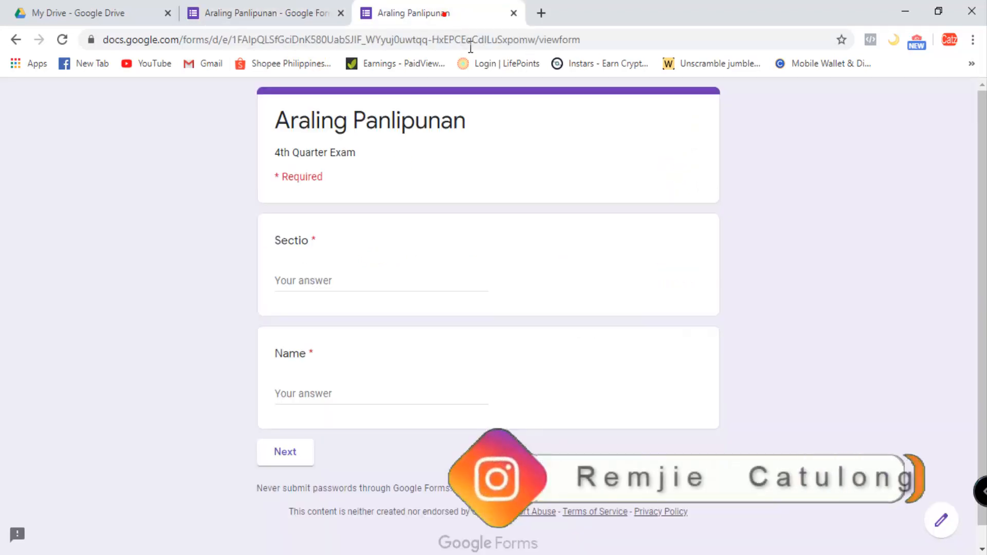
pyautogui.click(513, 13)
pyautogui.click(660, 330)
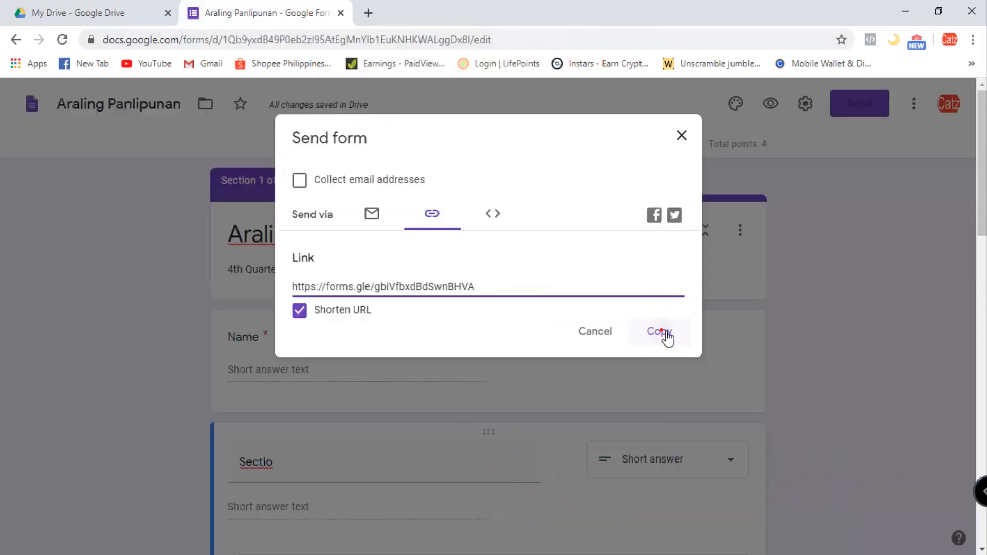
pyautogui.click(681, 136)
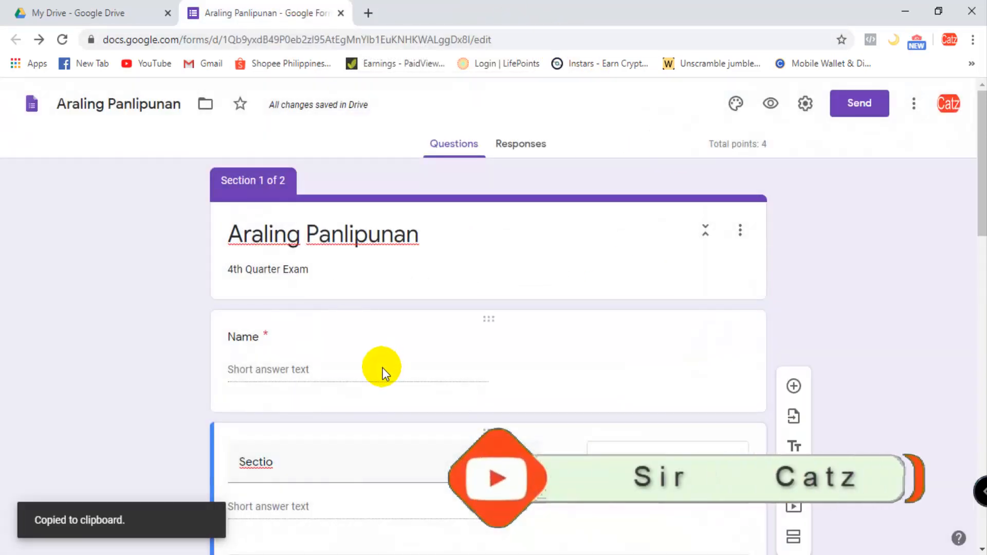
# - Correct the title of the question below Name to "Section"
pyautogui.scroll(-1, 383, 369)
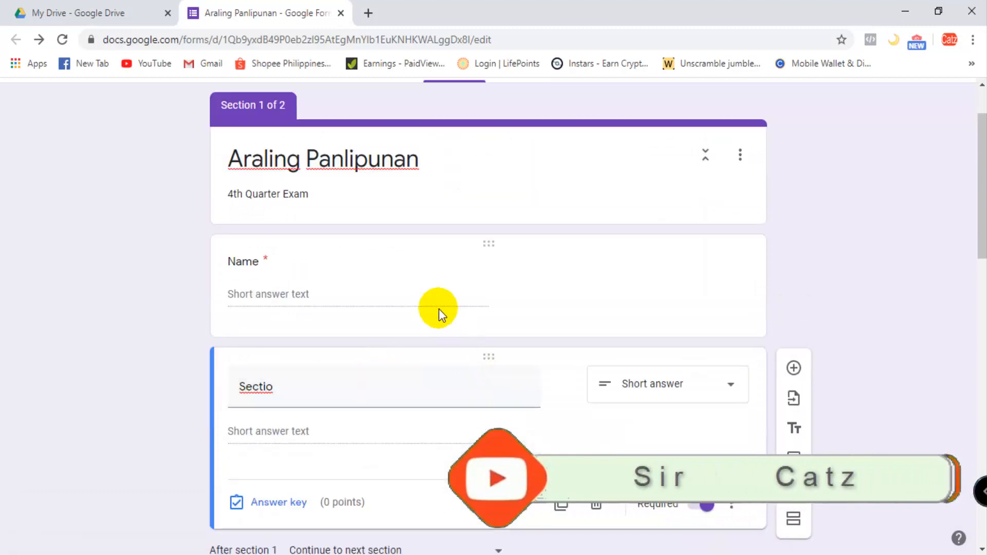
pyautogui.scroll(-1, 477, 270)
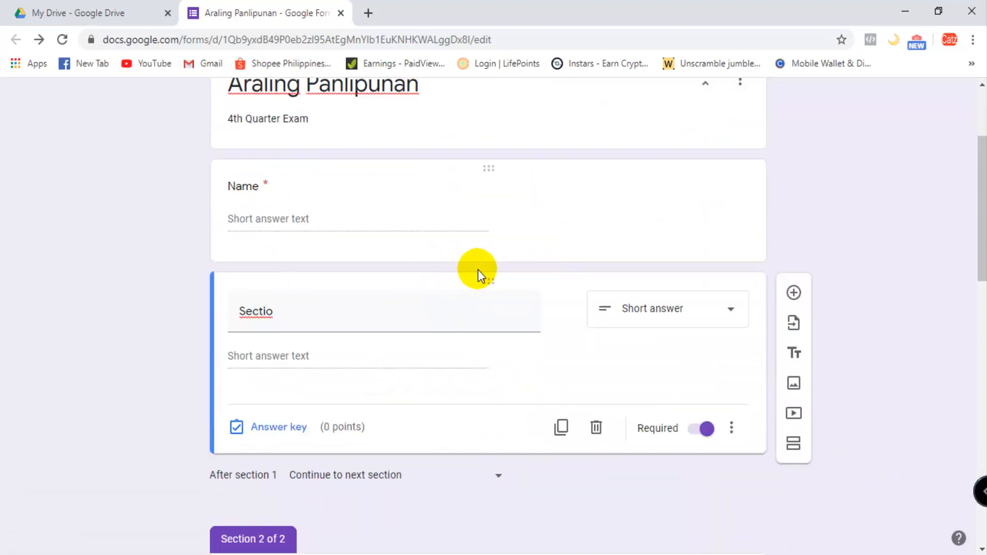
pyautogui.doubleClick(293, 317)
pyautogui.click(296, 319)
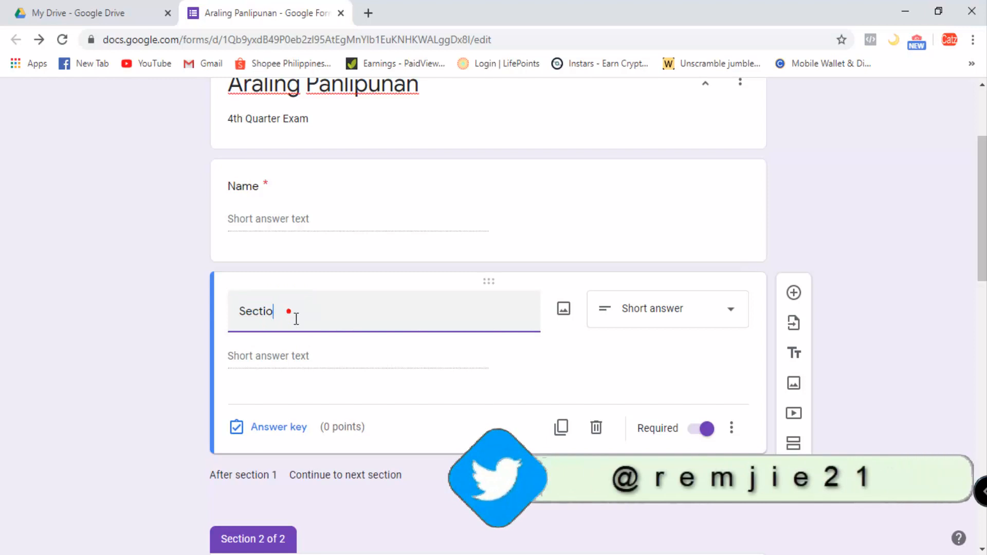
pyautogui.write('n')
pyautogui.click(304, 309)
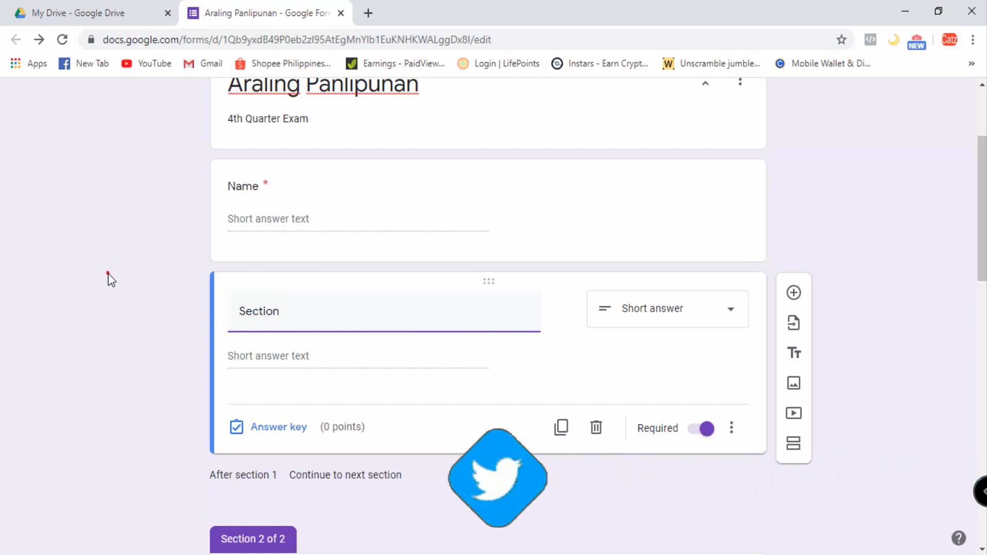
# - Examine the order of the Name and Section questions and how section 1 leads into section 2
pyautogui.click(353, 296)
pyautogui.scroll(1, 391, 283)
pyautogui.click(432, 267)
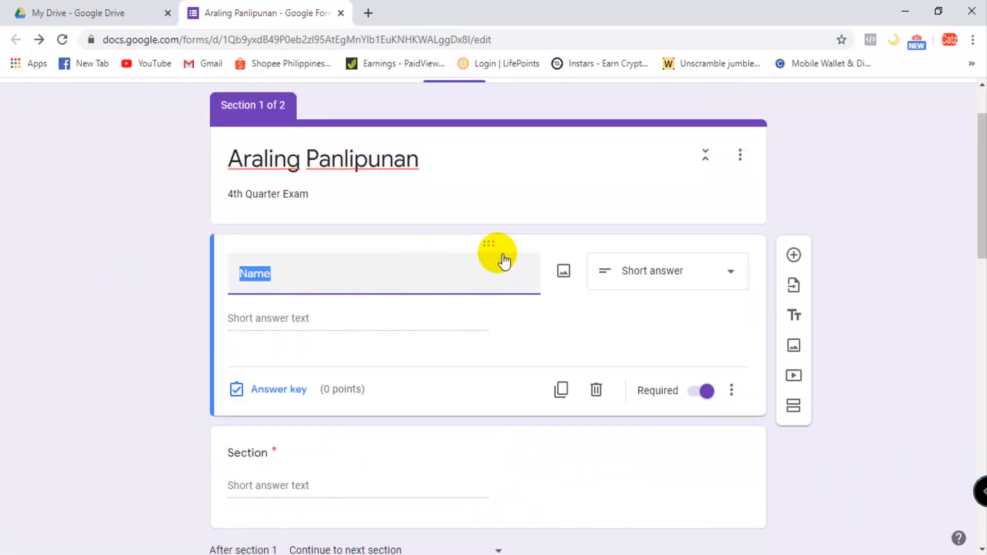
pyautogui.moveTo(502, 254); pyautogui.dragTo(504, 307)
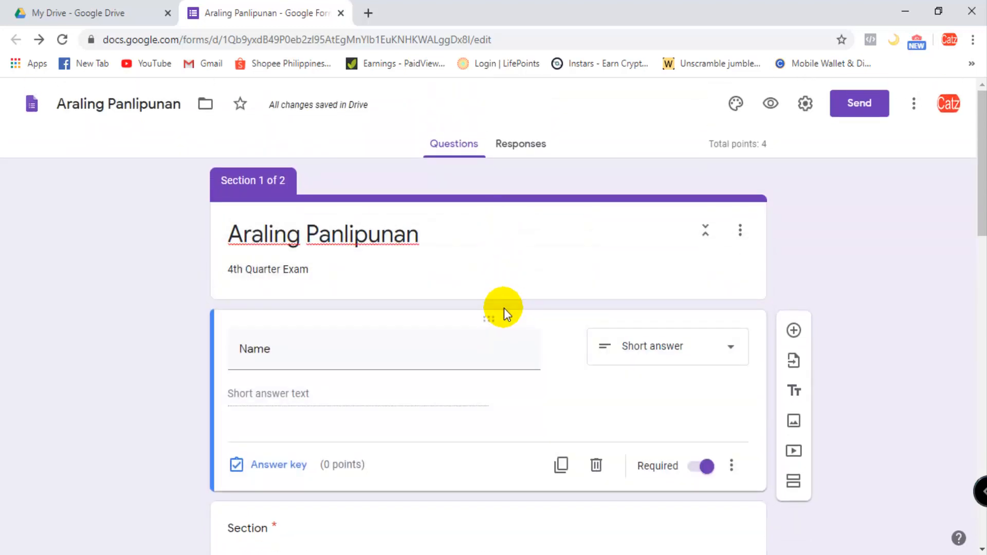
pyautogui.scroll(-4, 504, 308)
pyautogui.scroll(-3, 504, 307)
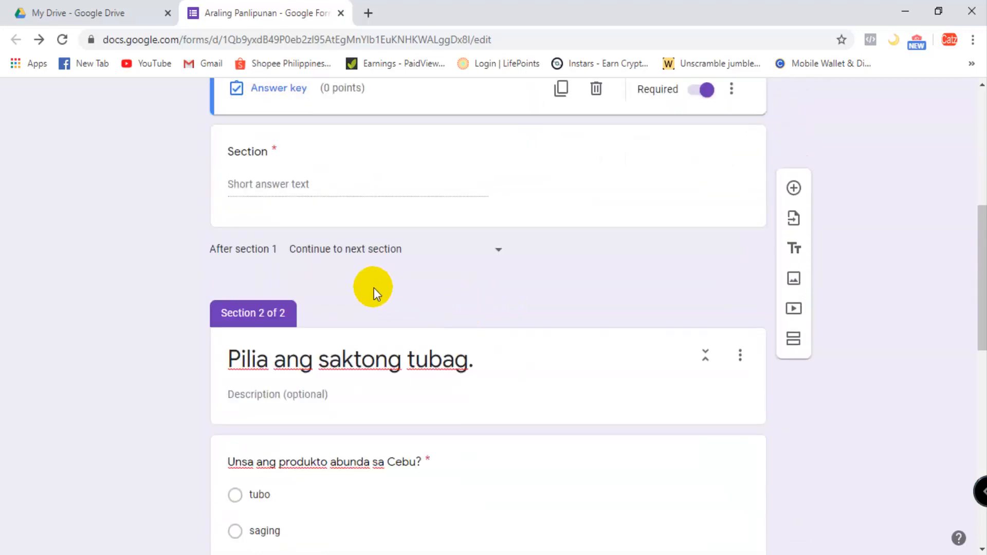
pyautogui.scroll(3, 440, 302)
pyautogui.click(385, 317)
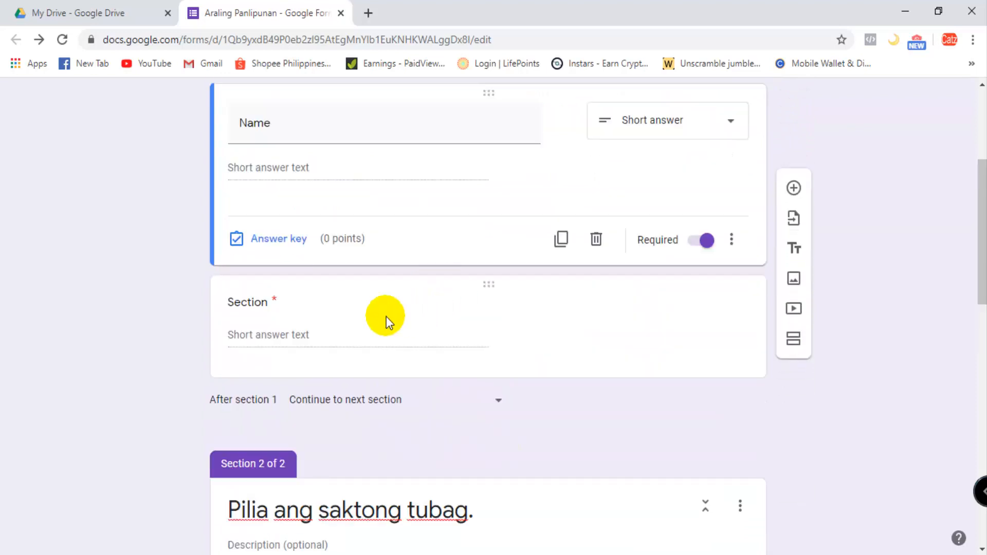
pyautogui.scroll(3, 539, 337)
pyautogui.click(490, 271)
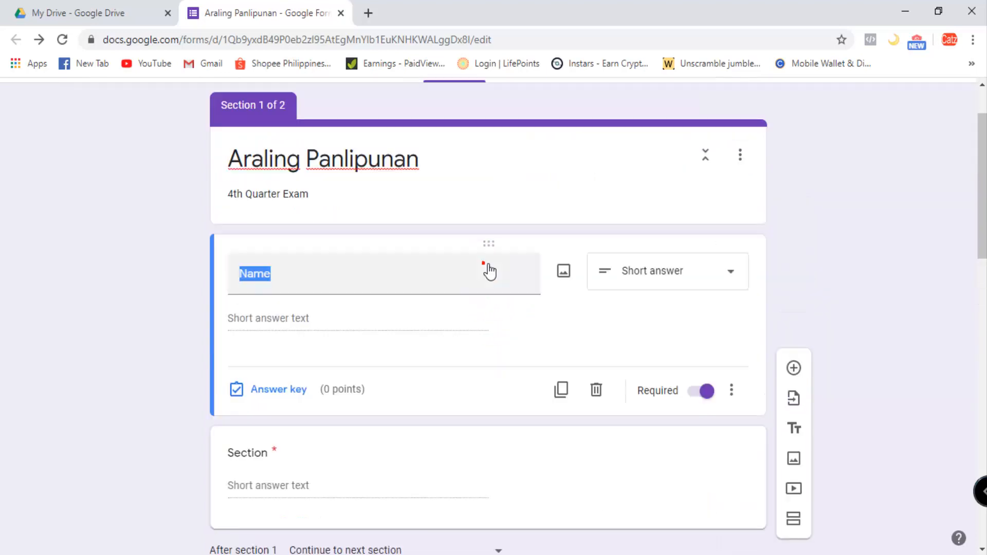
pyautogui.scroll(-2, 483, 306)
pyautogui.click(469, 412)
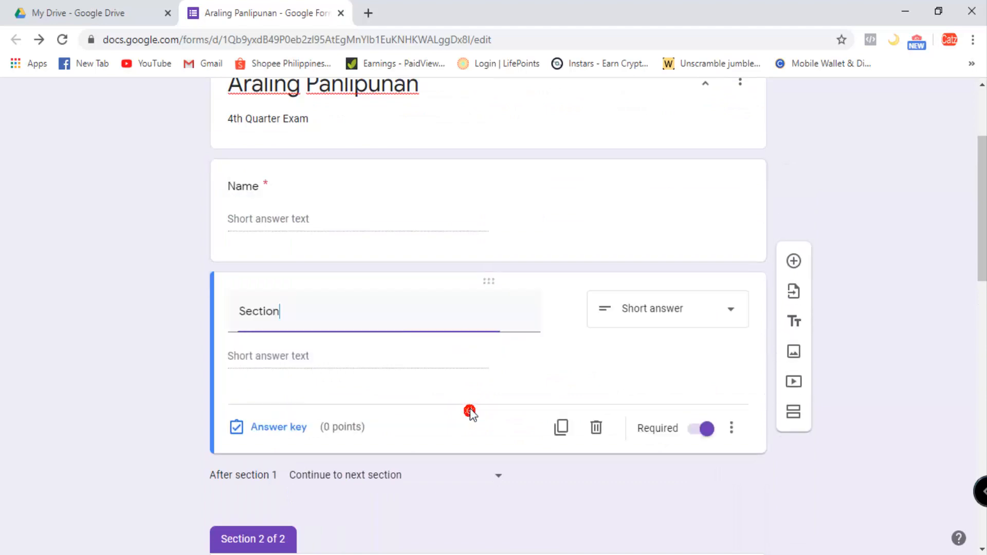
pyautogui.scroll(-3, 469, 409)
pyautogui.scroll(3, 469, 407)
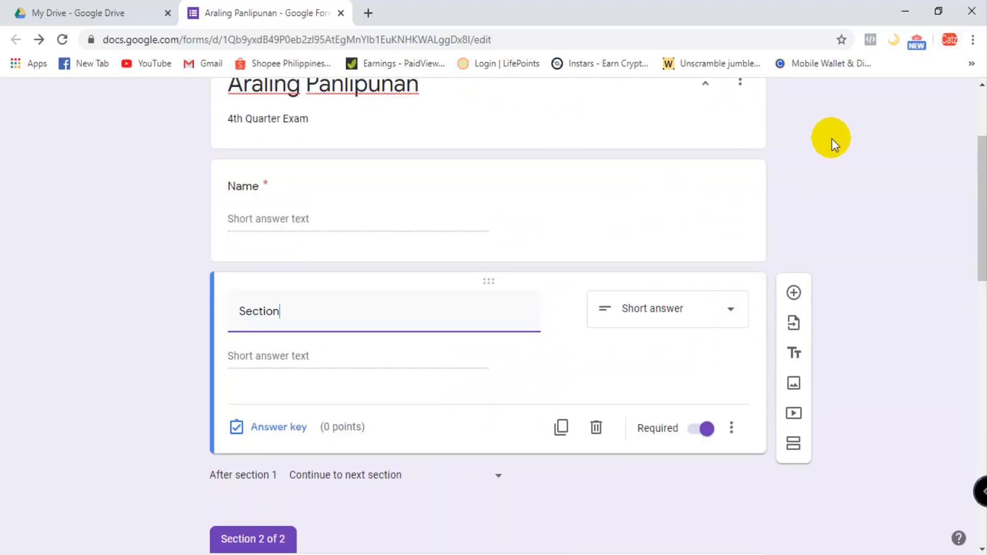
# - Generate a shortened link to the form for sharing and copy it
pyautogui.scroll(3, 736, 281)
pyautogui.click(872, 103)
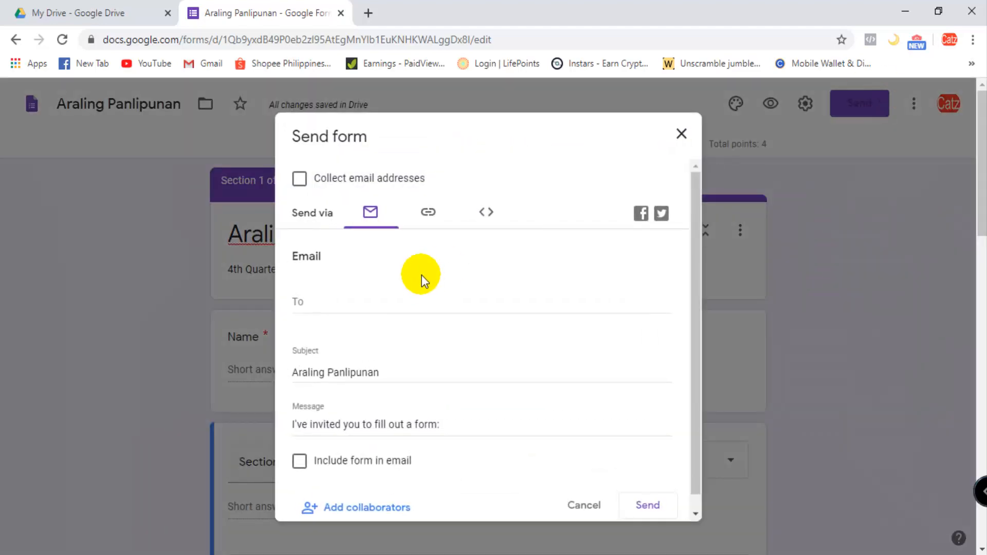
pyautogui.click(440, 218)
pyautogui.click(303, 314)
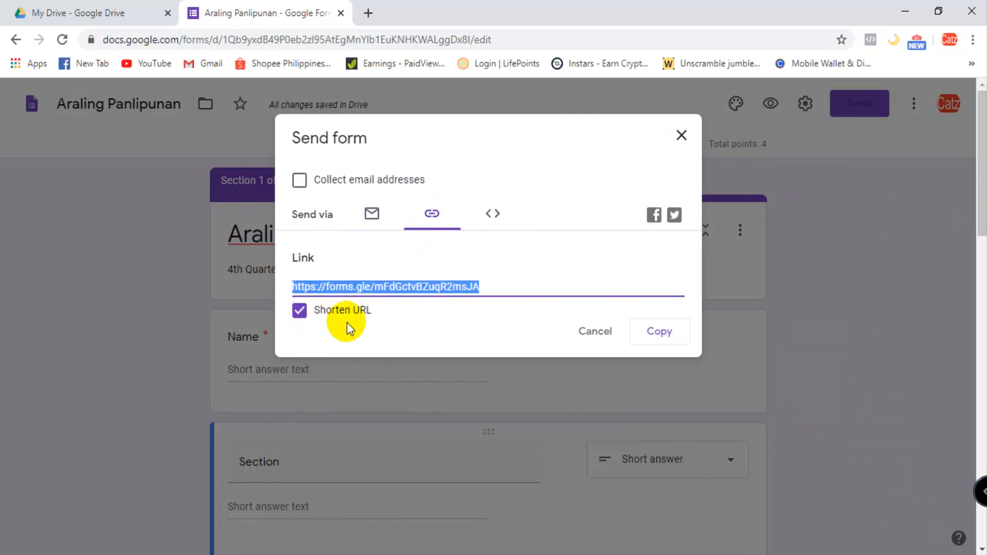
pyautogui.click(659, 339)
# - Load the copied short link in a new browser tab
pyautogui.click(367, 12)
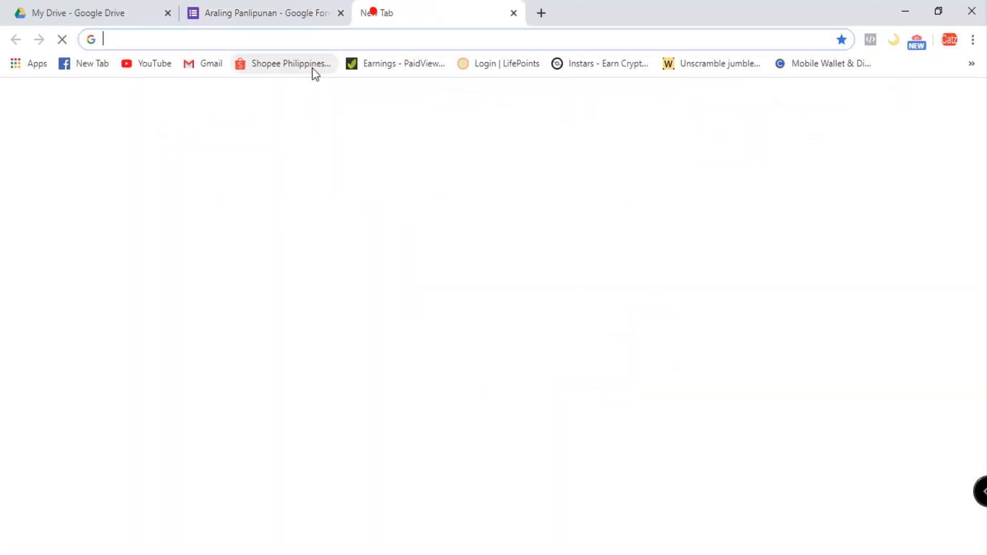
pyautogui.hotkey('ctrl', 'v')
pyautogui.press('Return')
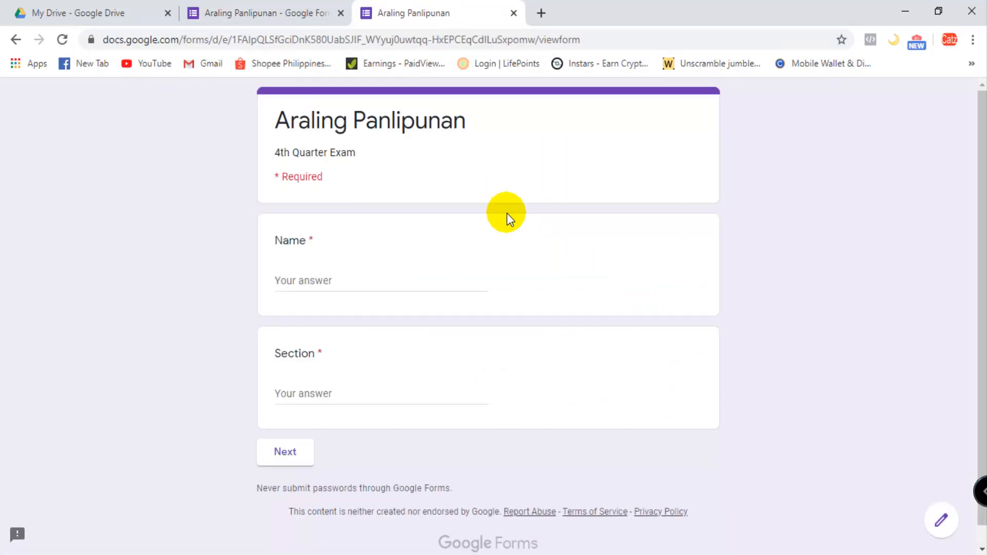
# - Fill in the respondent's full name and the section "Tamsi", and continue to the exam questions
pyautogui.click(364, 296)
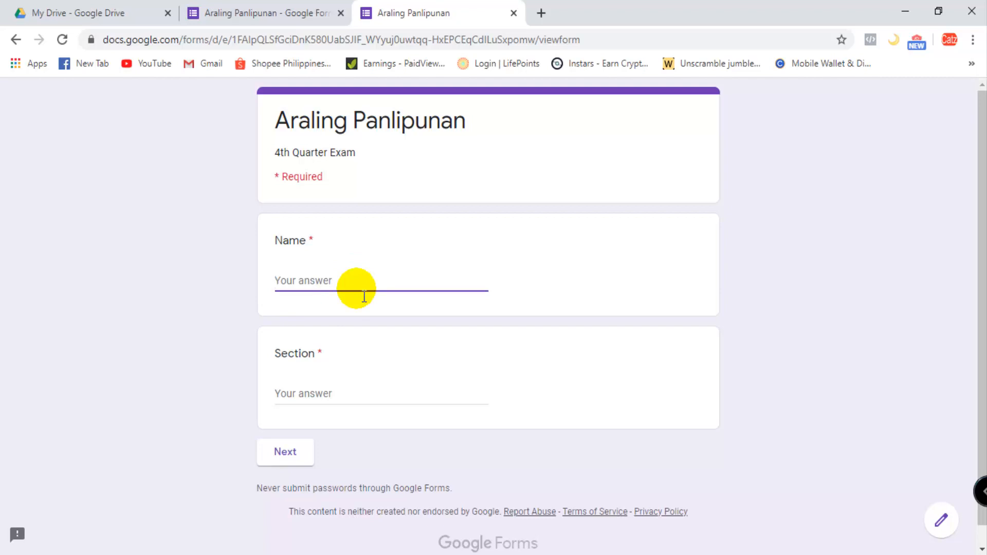
pyautogui.click(339, 405)
pyautogui.write('Tamsi')
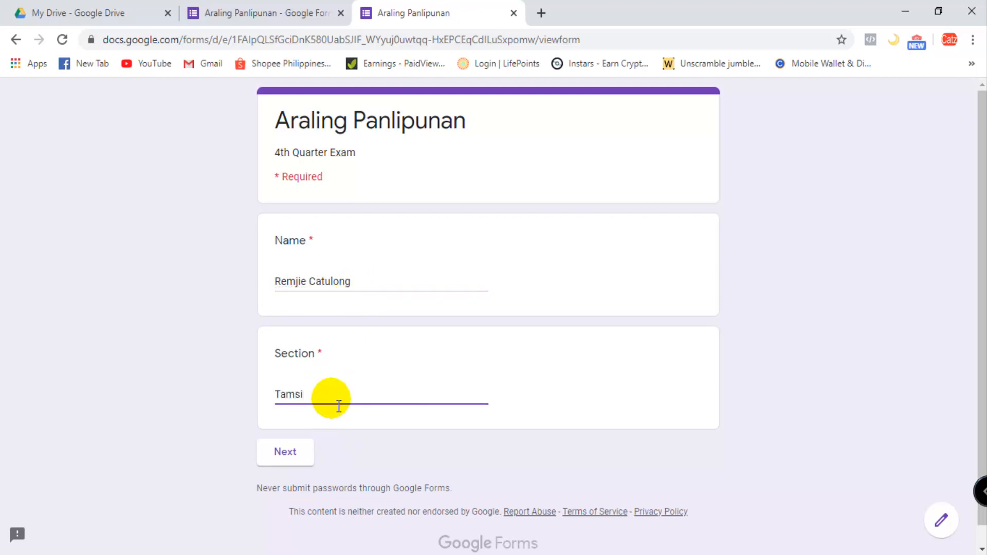
pyautogui.click(286, 453)
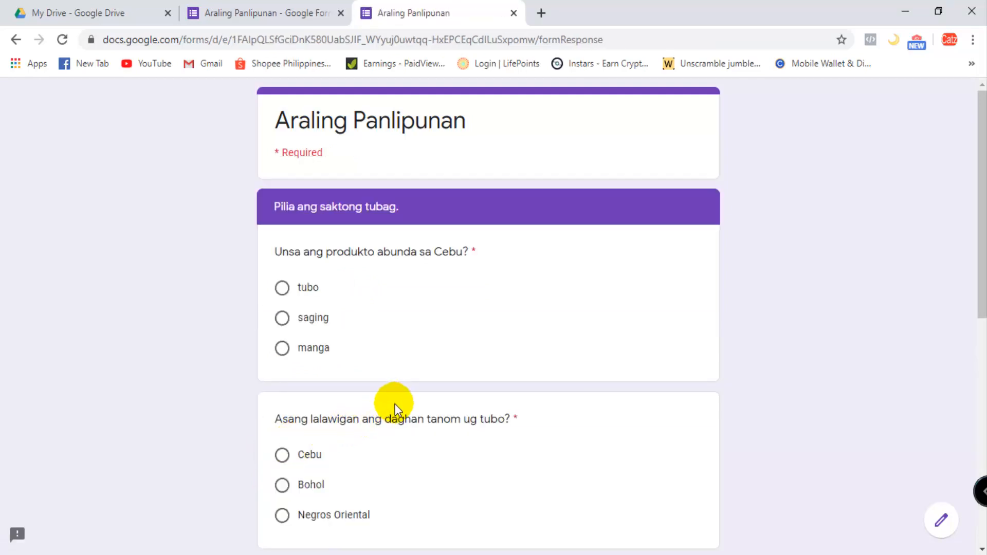
# - Answer the four questions with saging, Bohol, dried mango and Himoon ug herbal, and submit the form
pyautogui.click(290, 323)
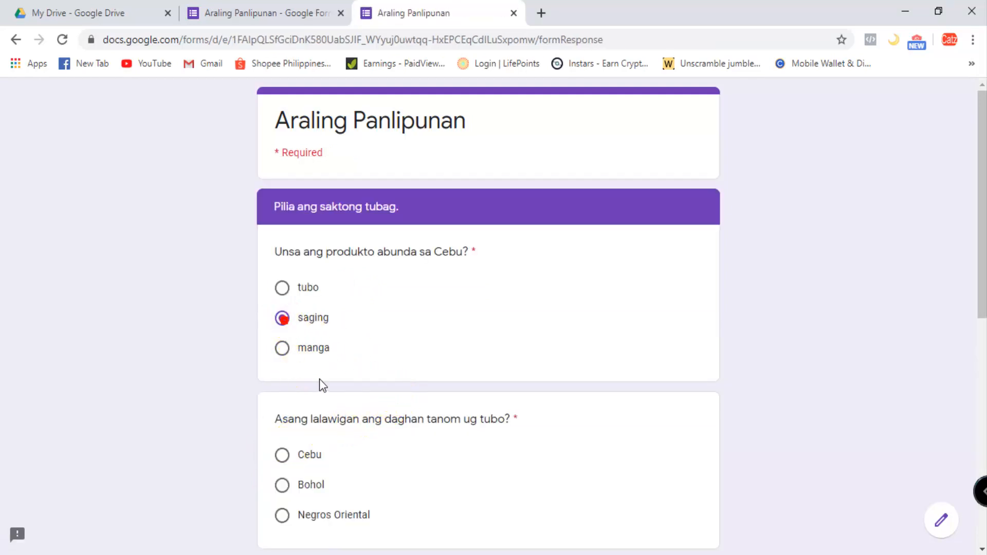
pyautogui.scroll(-2, 316, 391)
pyautogui.click(284, 410)
pyautogui.scroll(-3, 364, 421)
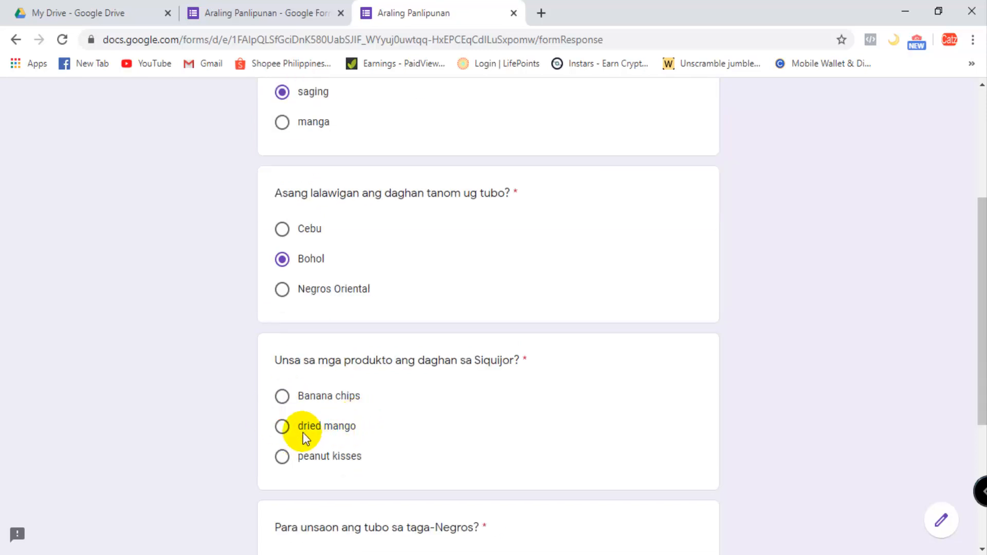
pyautogui.click(289, 435)
pyautogui.scroll(-4, 342, 430)
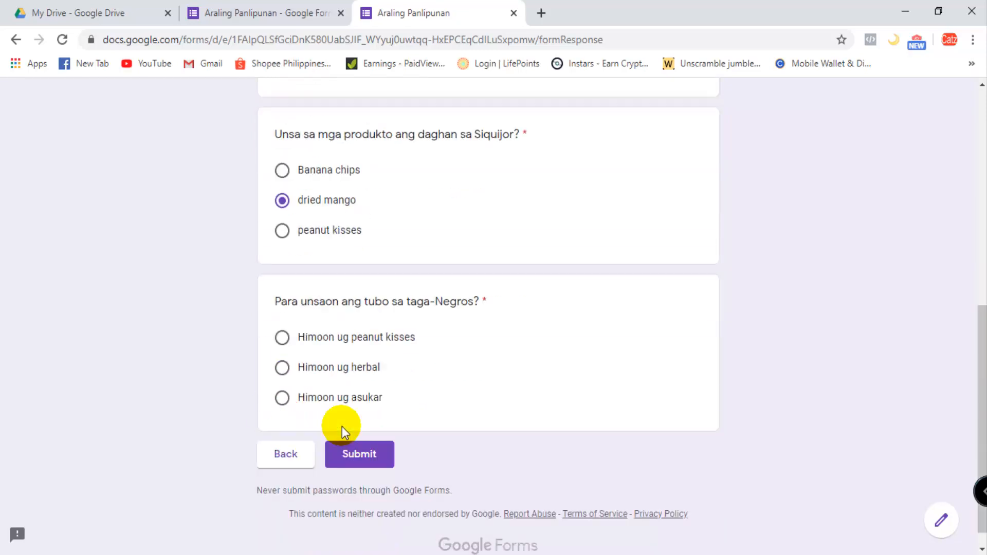
pyautogui.click(283, 370)
pyautogui.click(370, 456)
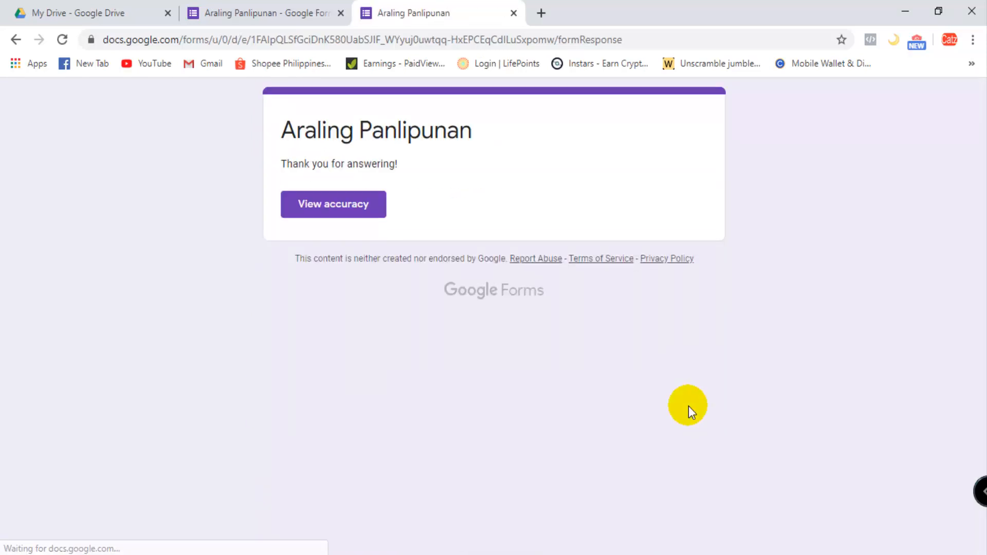
# - Open the accuracy view of the submitted response and review the recorded answers
pyautogui.click(348, 210)
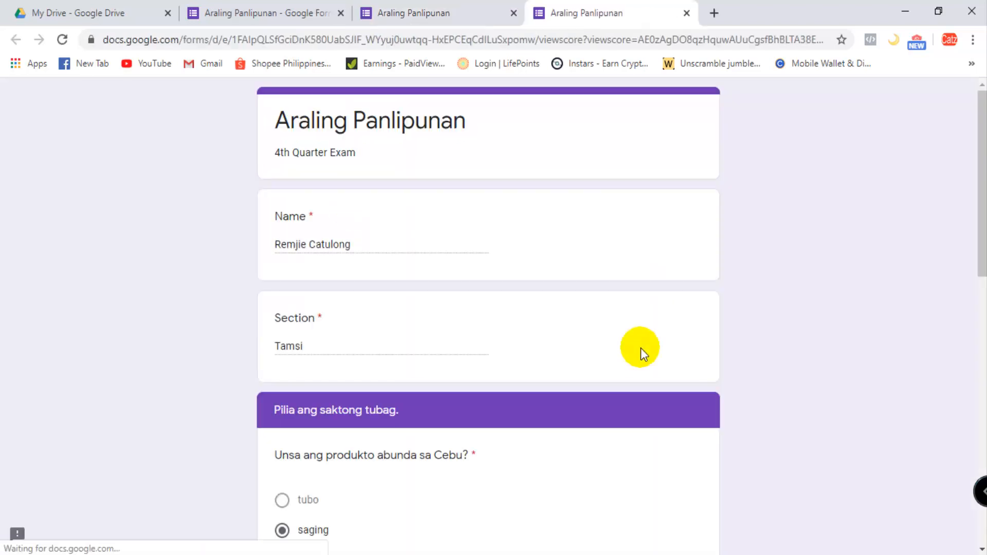
pyautogui.scroll(-13, 641, 348)
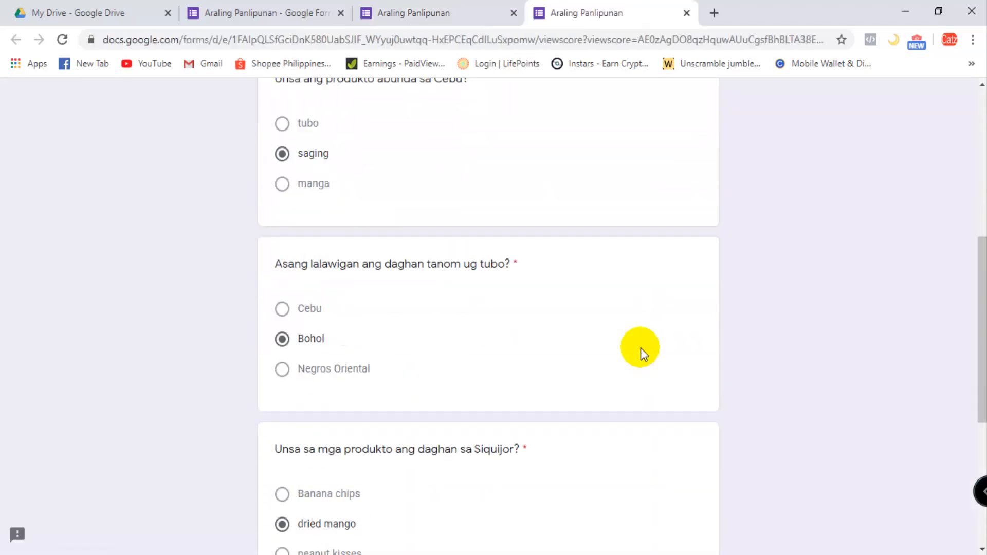
pyautogui.scroll(13, 641, 347)
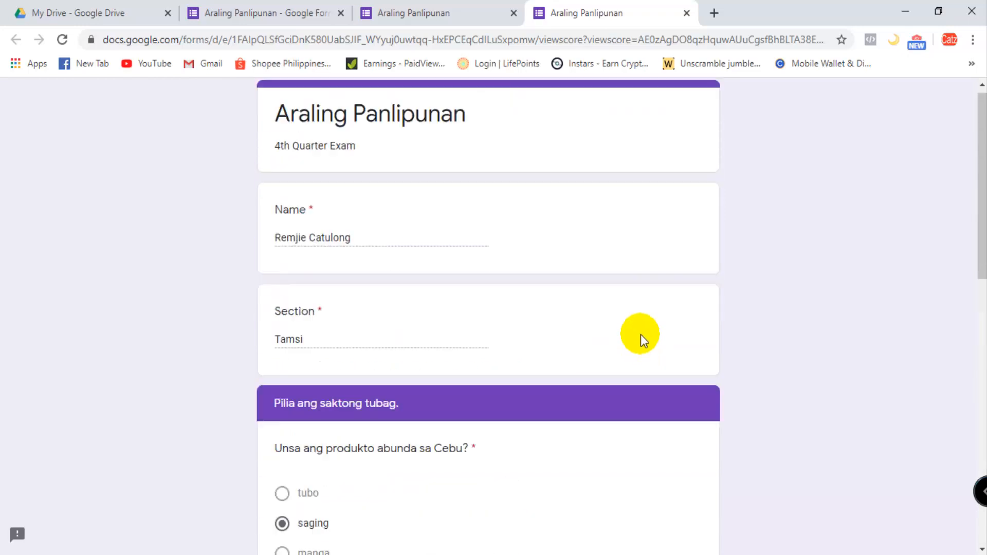
# - Return to the form editor, copy the shortened link again and close the Send form dialog
pyautogui.click(422, 13)
pyautogui.click(289, 10)
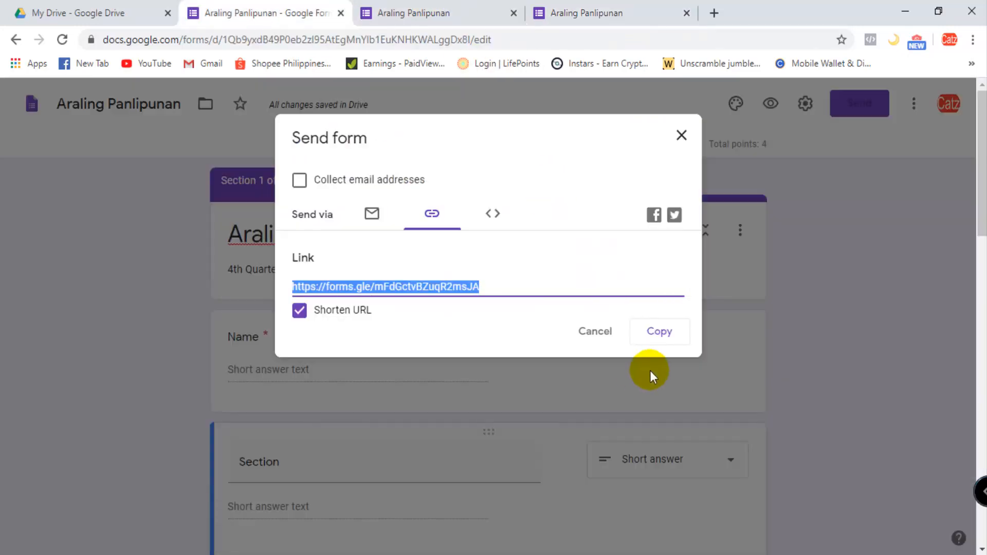
pyautogui.click(663, 332)
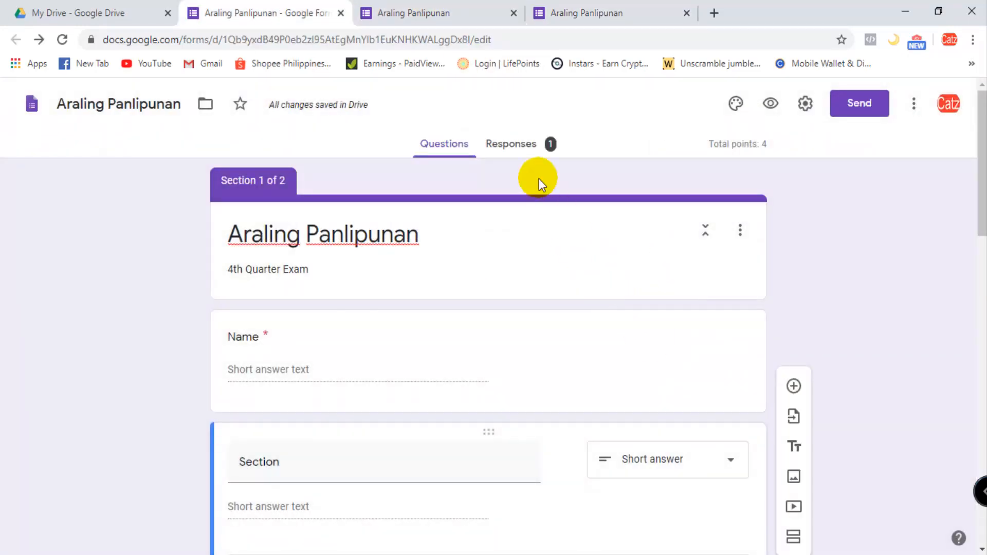
# - Examine the form's response summary, including the insights, frequently missed questions, and the Name and Section answers
pyautogui.click(524, 149)
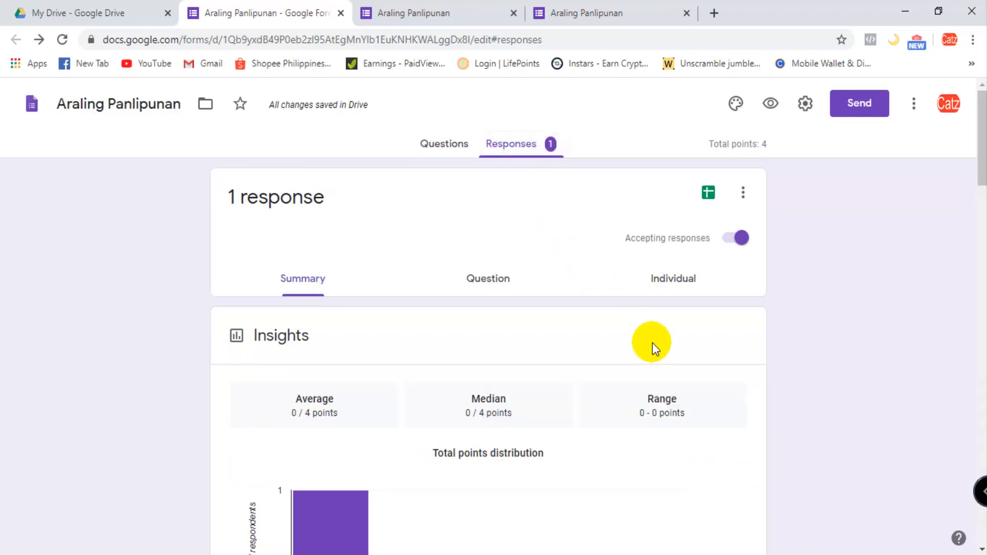
pyautogui.scroll(-4, 653, 344)
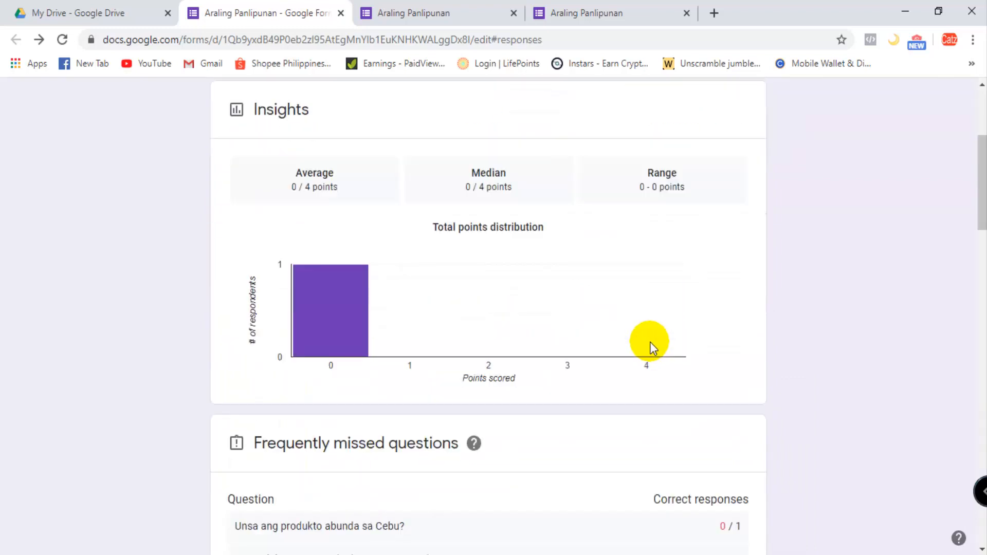
pyautogui.scroll(-3, 650, 342)
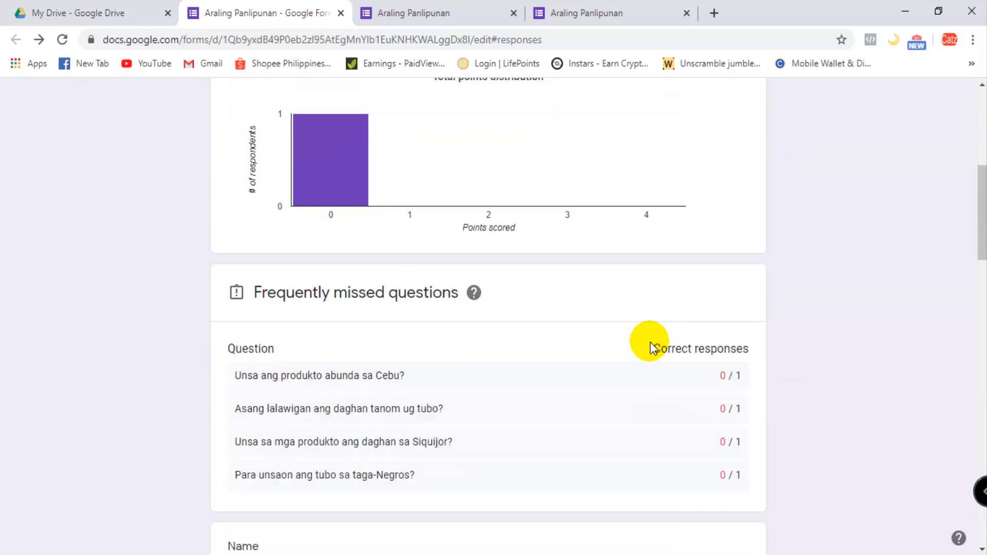
pyautogui.scroll(-3, 650, 342)
pyautogui.scroll(-3, 529, 381)
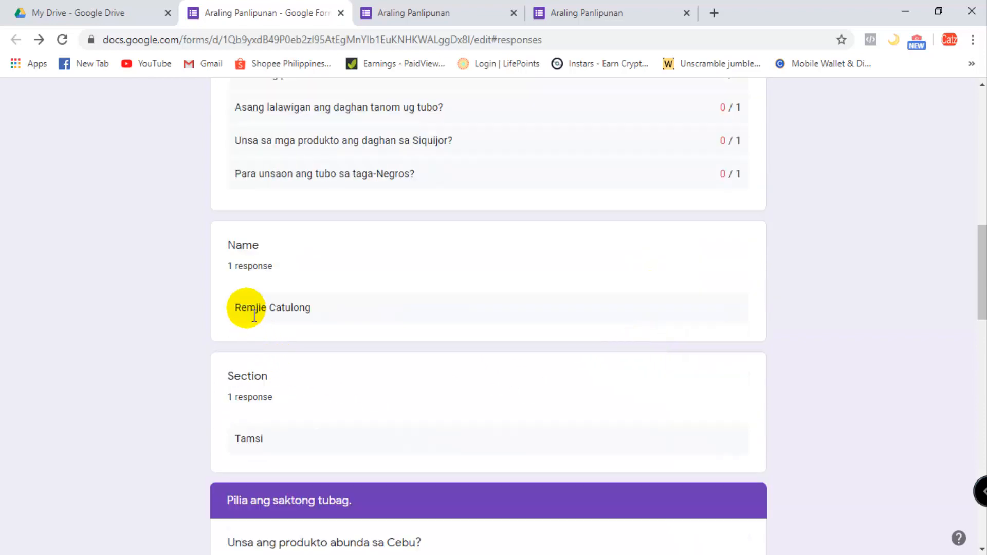
pyautogui.scroll(12, 664, 371)
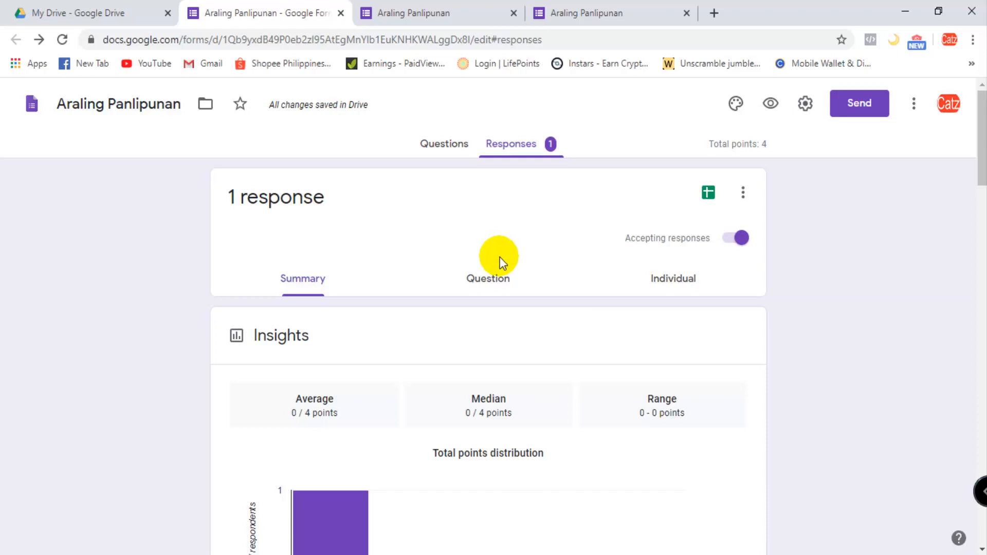
# - Create a new spreadsheet for the form's responses, dismiss the edit history tip and check the first response's timestamp and score
pyautogui.click(709, 194)
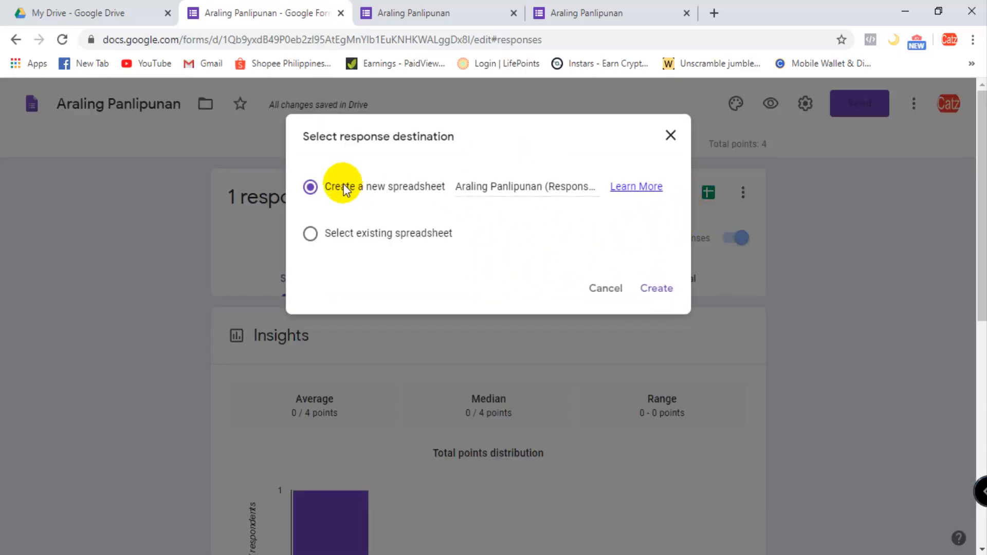
pyautogui.click(671, 291)
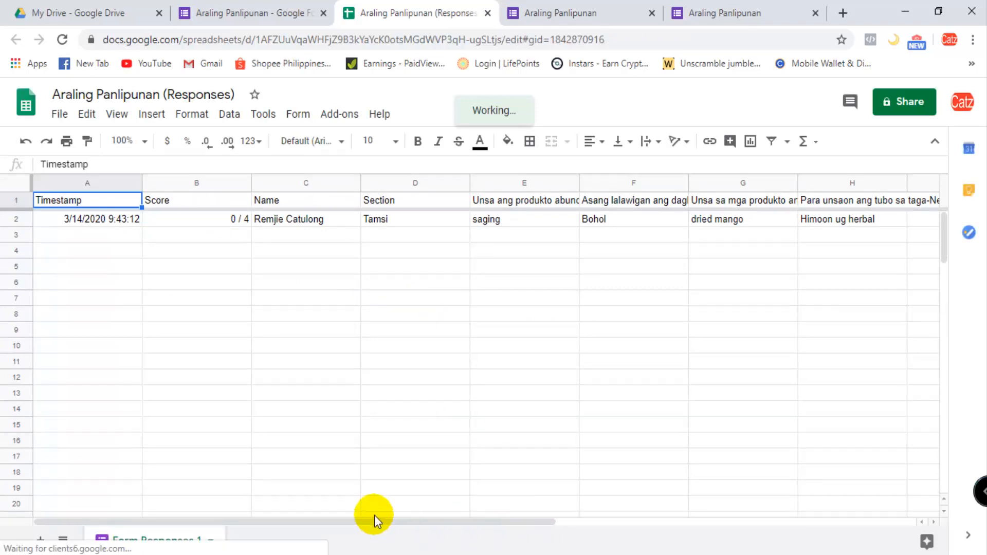
pyautogui.click(96, 220)
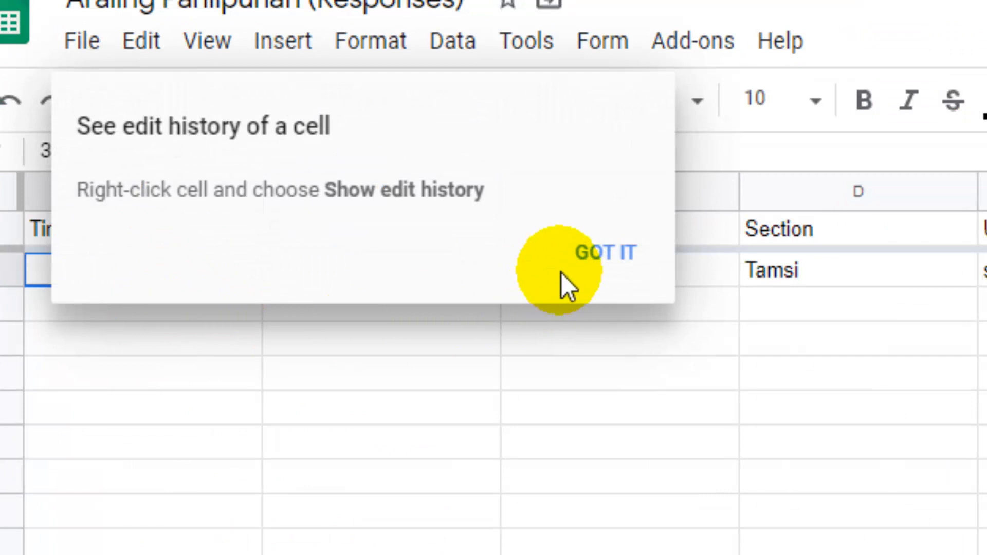
pyautogui.click(618, 253)
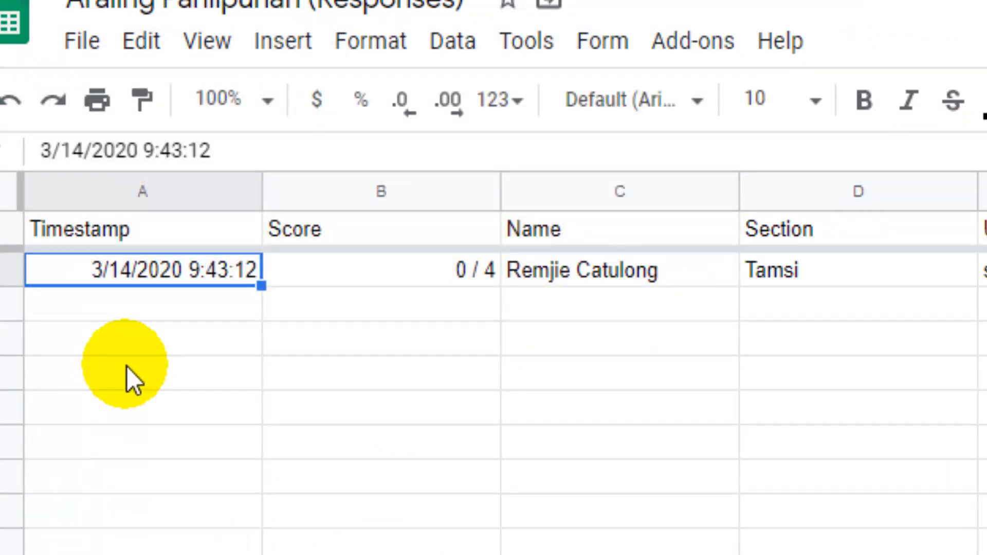
pyautogui.click(410, 273)
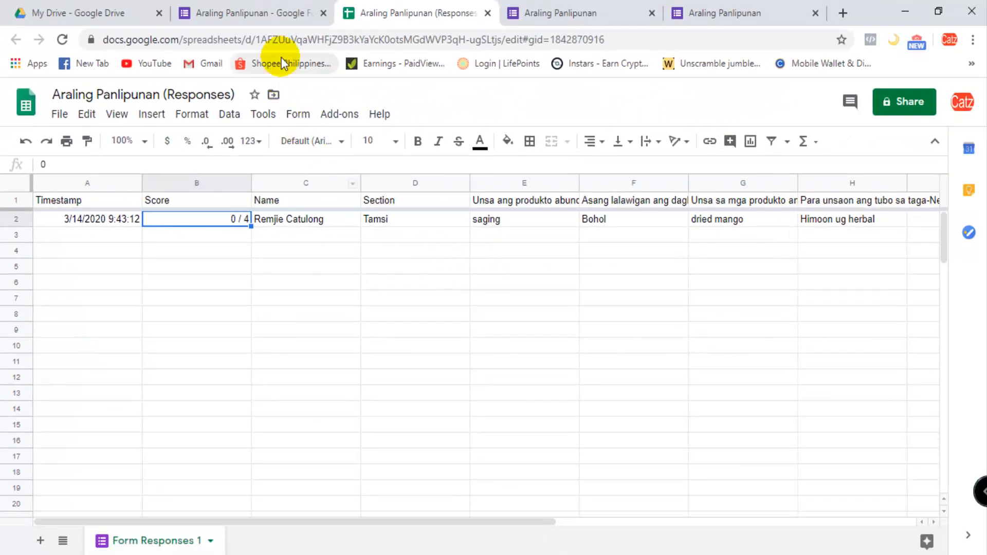
# - Close the submitted form's confirmation tab and load the copied form link in a new browser tab
pyautogui.click(561, 16)
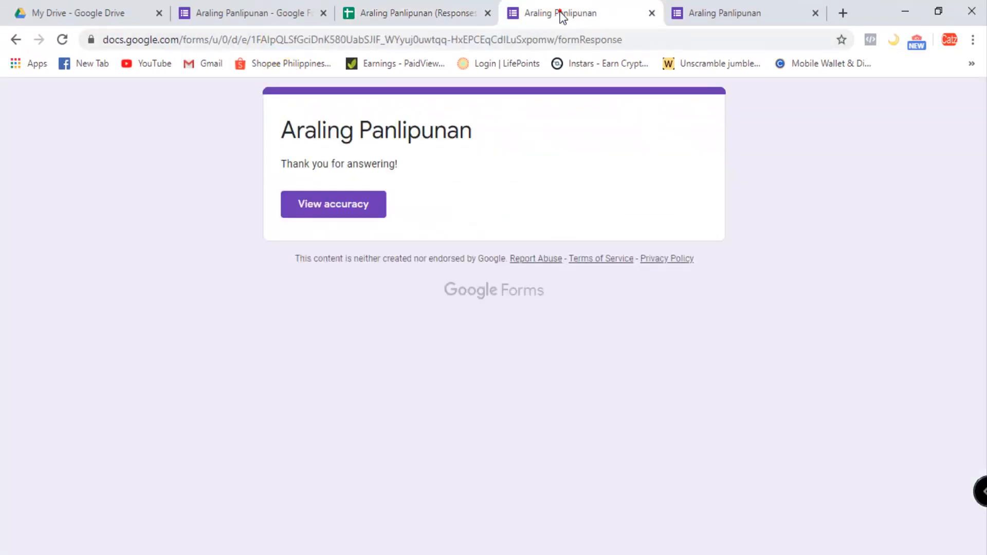
pyautogui.click(652, 13)
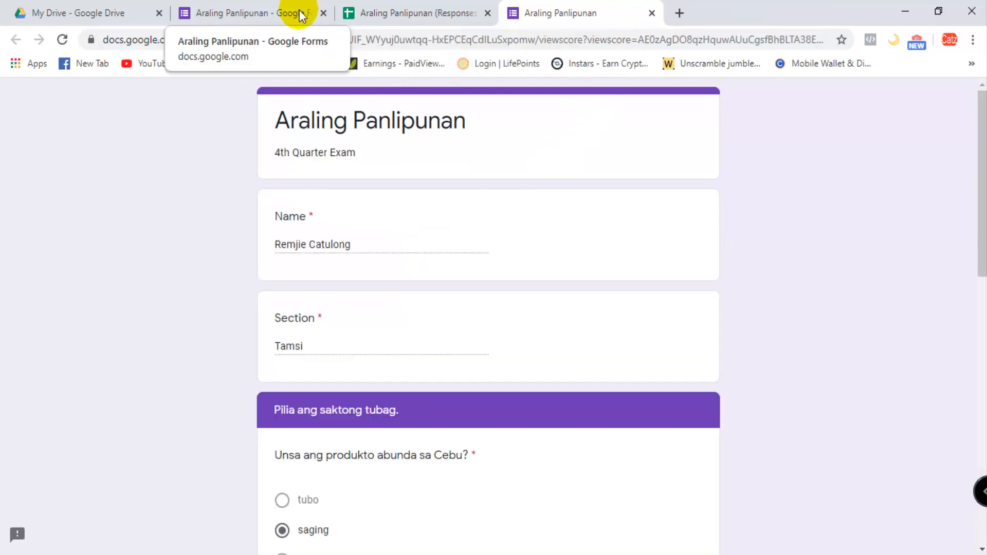
pyautogui.click(301, 14)
pyautogui.click(686, 13)
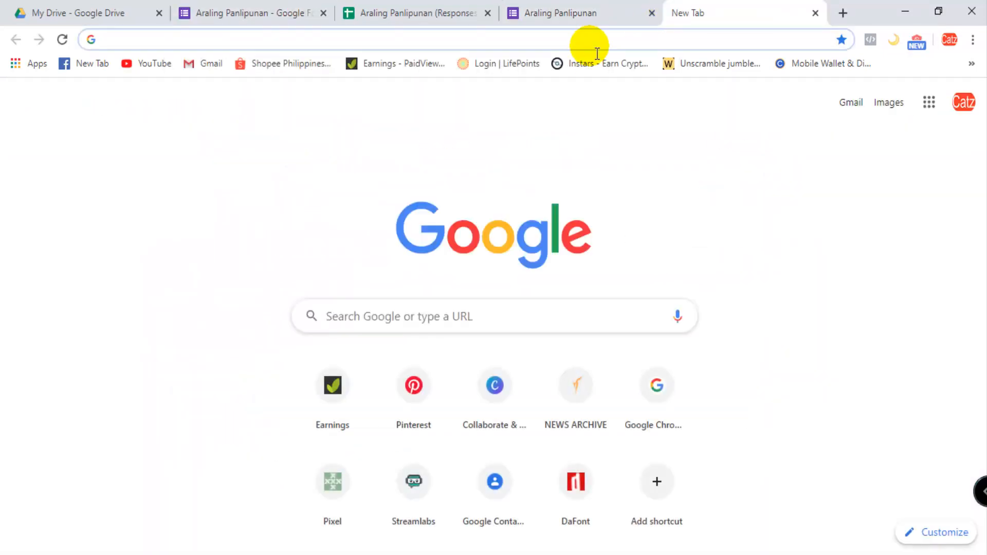
pyautogui.hotkey('ctrl', 'v')
pyautogui.press('Return')
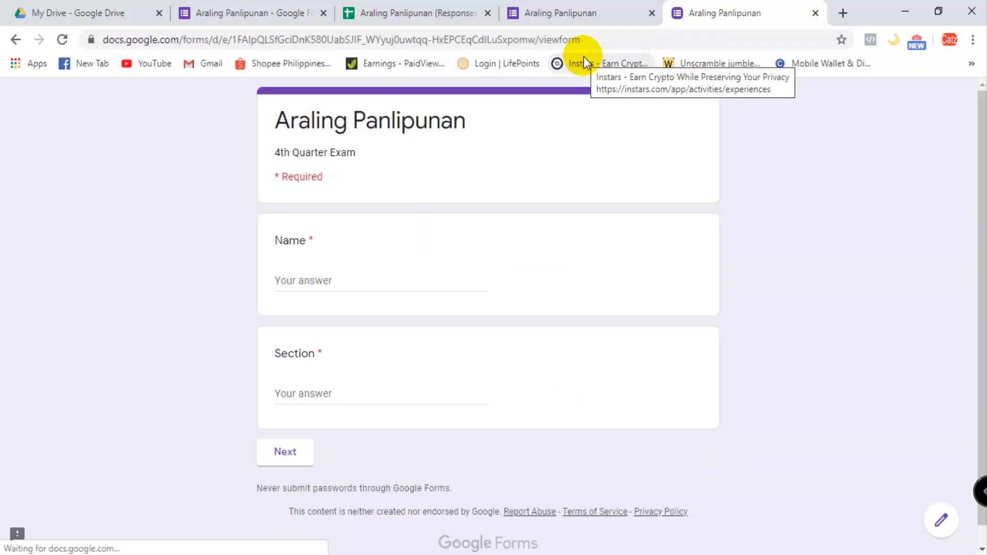
# - Fill in a second respondent's name and the section "Tamsi" on the form
pyautogui.click(350, 290)
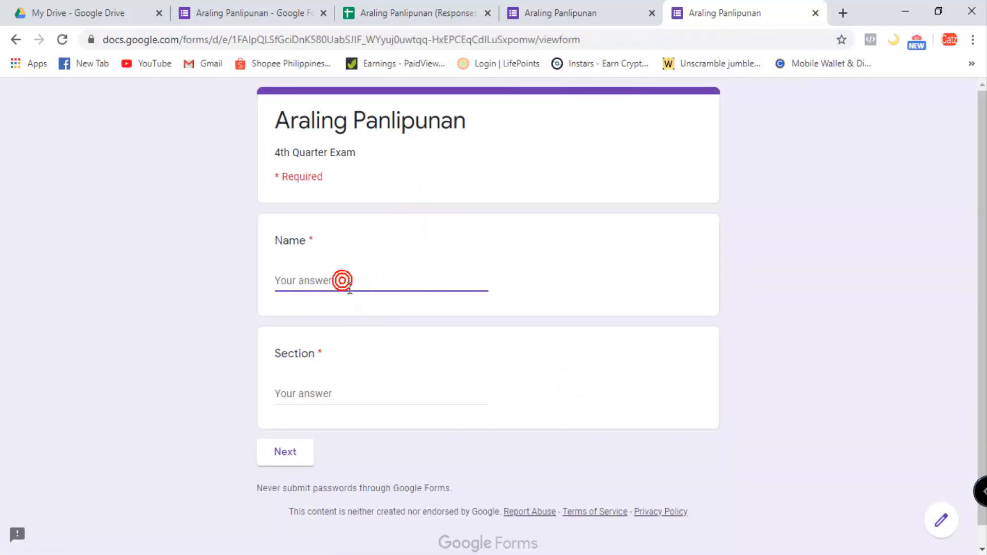
pyautogui.write('Jake')
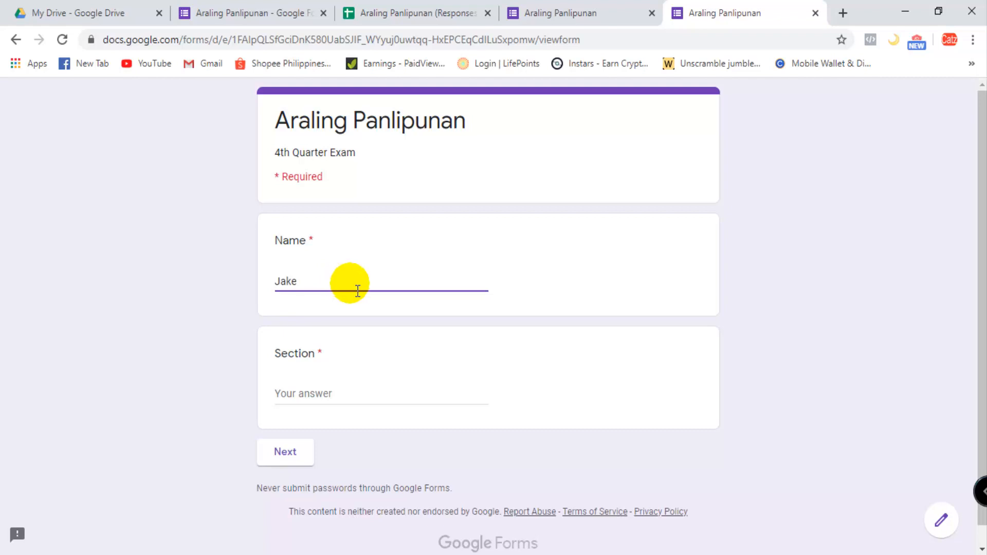
pyautogui.click(337, 404)
pyautogui.write('TA')
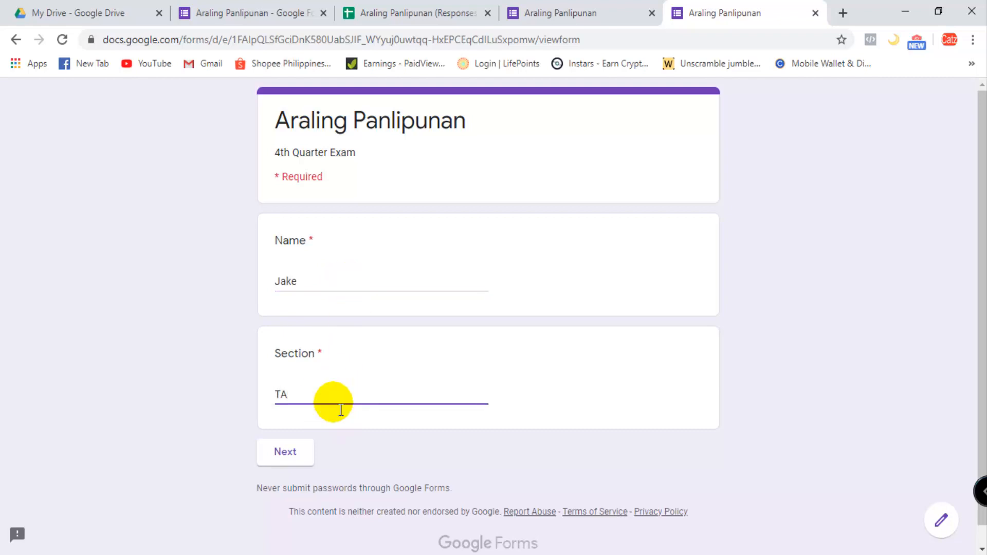
pyautogui.write('msi')
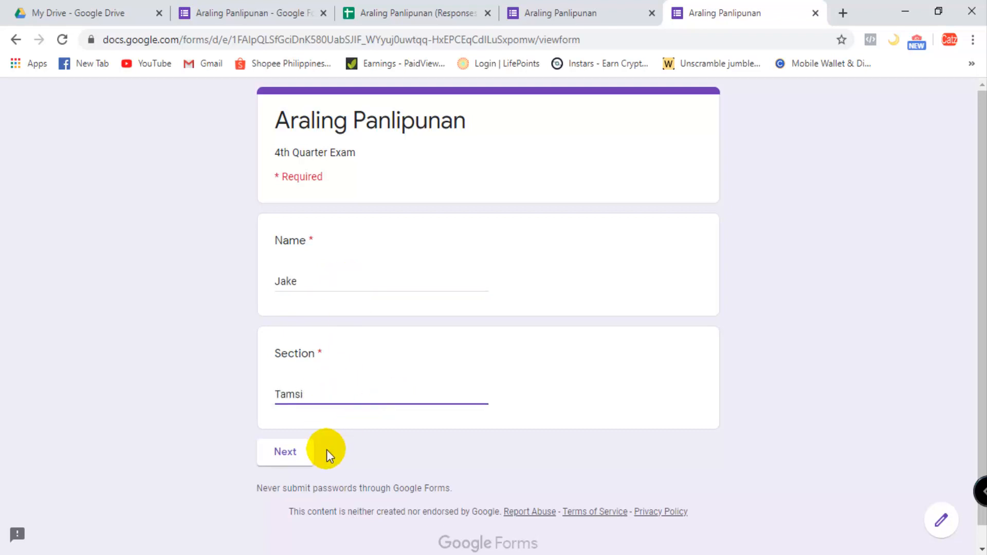
# - Answer the exam questions with manga, Negros Oriental, Himoon ug asukar and Banana chips, and submit the second respondent's form
pyautogui.click(287, 451)
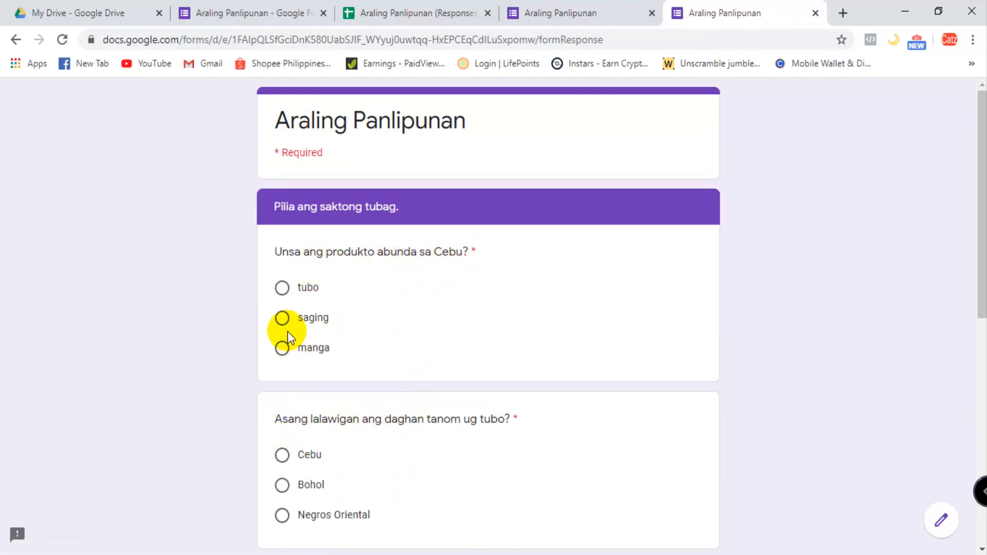
pyautogui.click(283, 350)
pyautogui.scroll(-2, 303, 355)
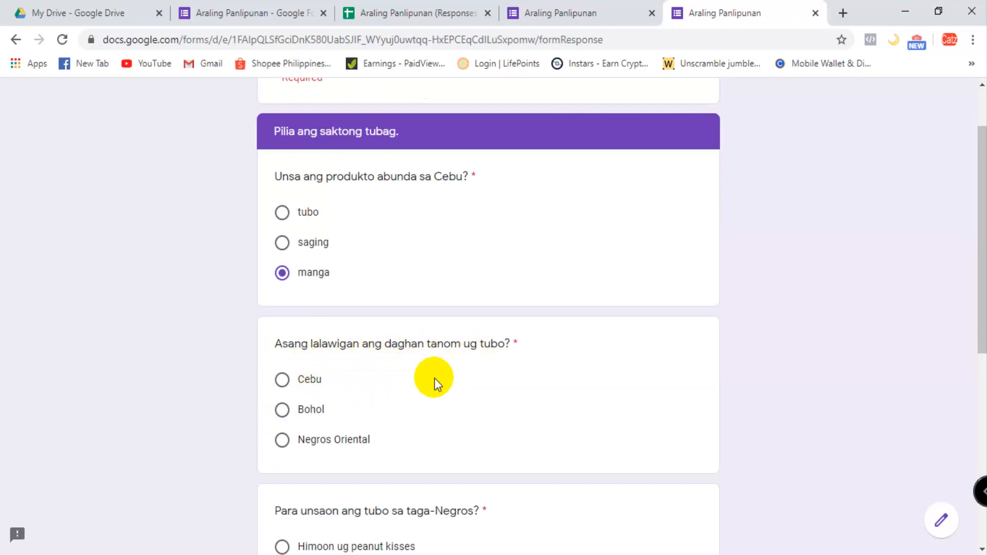
pyautogui.click(279, 441)
pyautogui.scroll(-3, 329, 446)
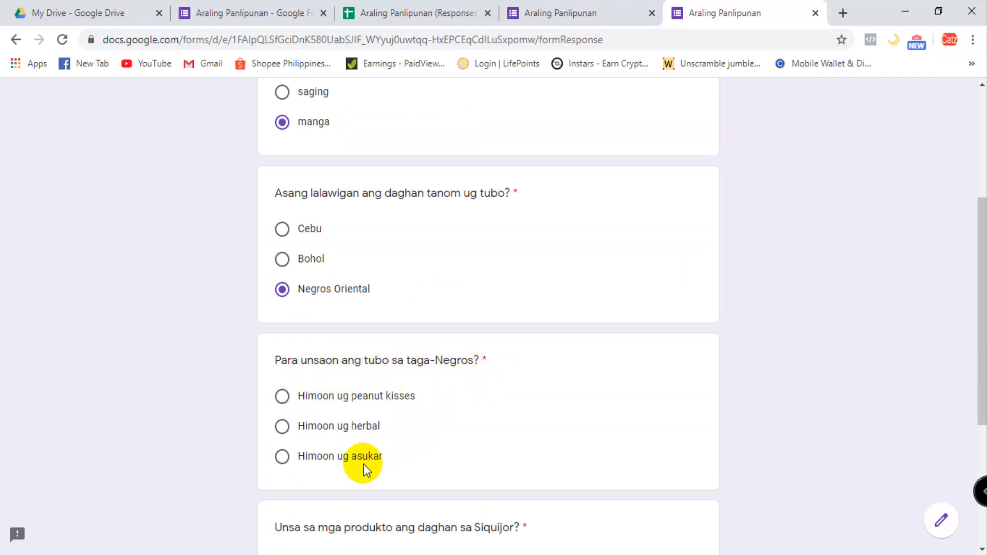
pyautogui.click(284, 462)
pyautogui.scroll(-4, 308, 458)
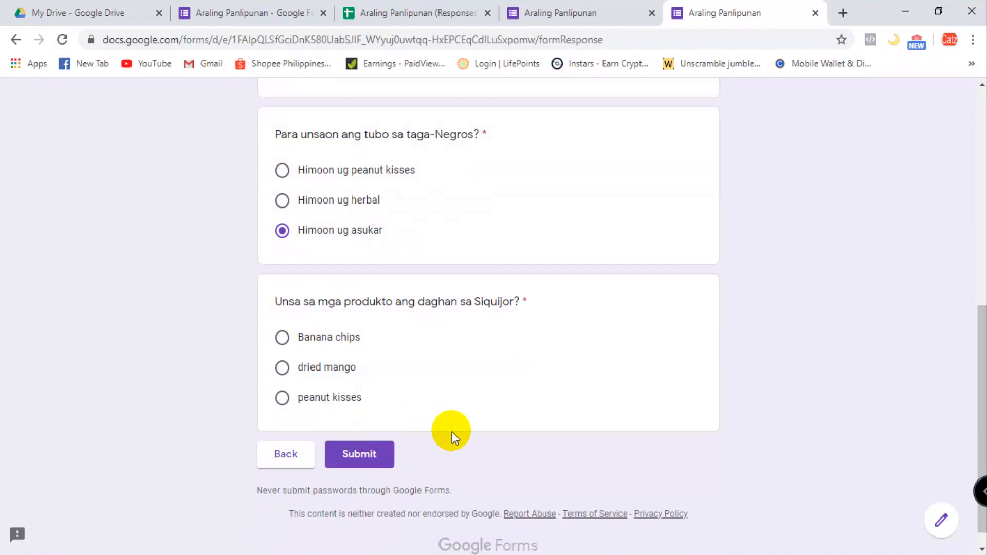
pyautogui.click(285, 337)
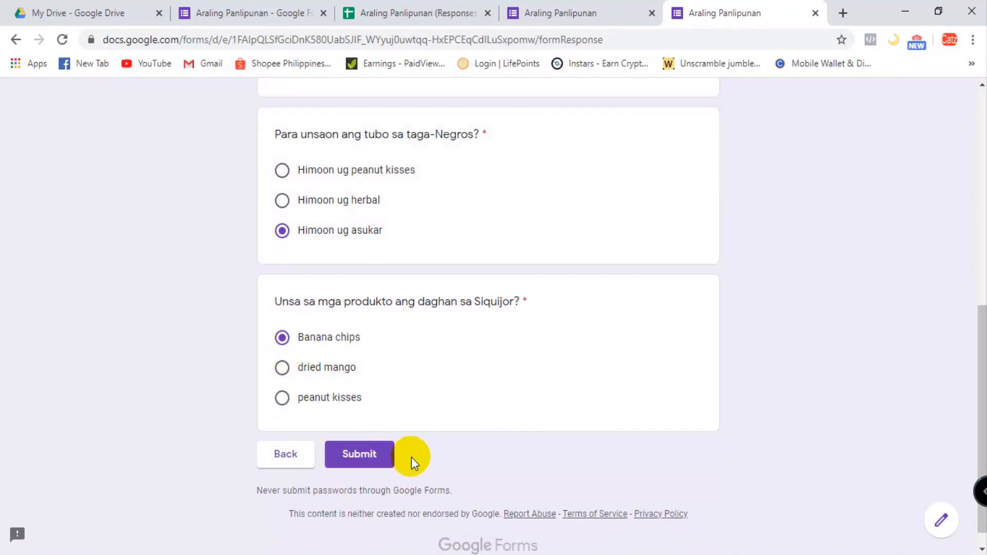
pyautogui.click(387, 460)
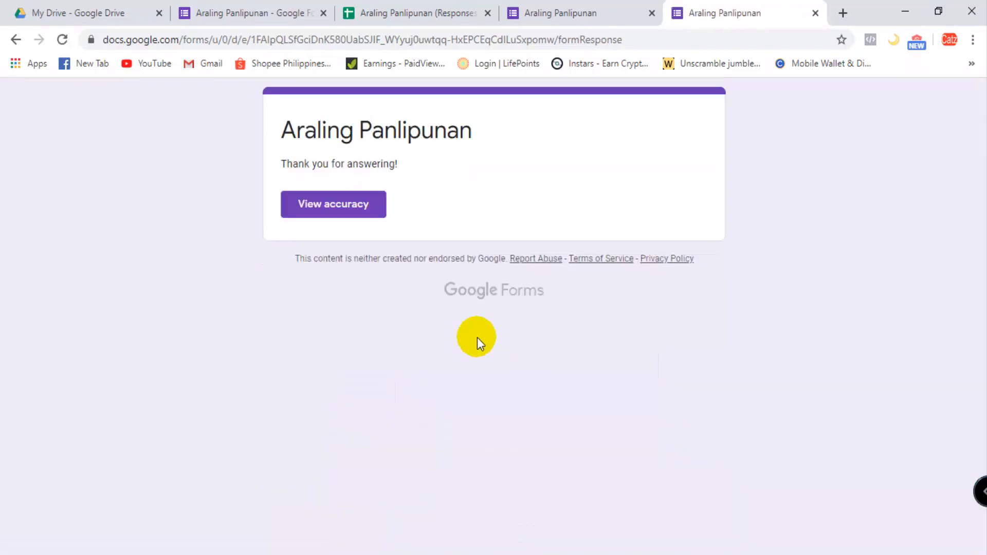
# - View the accuracy page of the submitted exam and look through the second respondent's answers
pyautogui.click(364, 214)
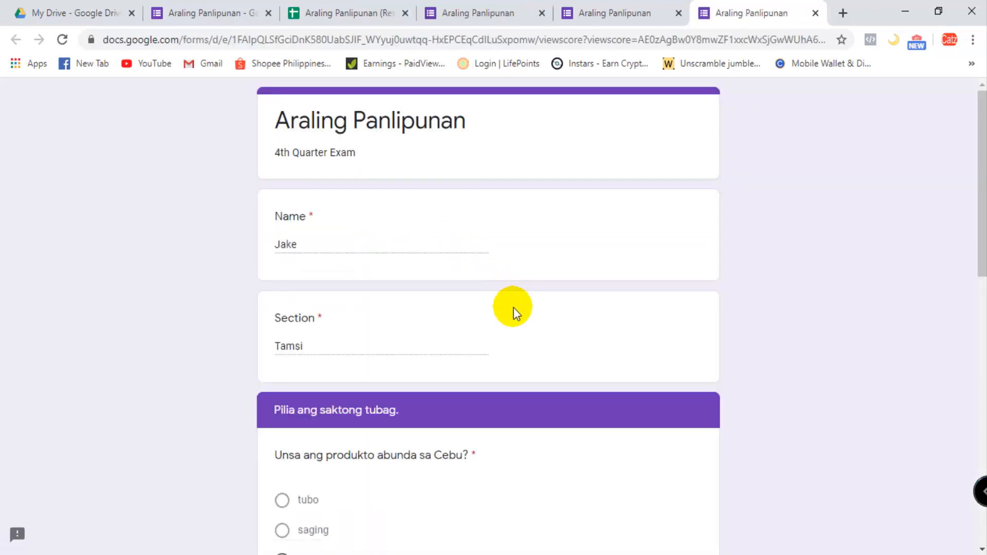
pyautogui.scroll(-10, 514, 311)
pyautogui.scroll(3, 591, 303)
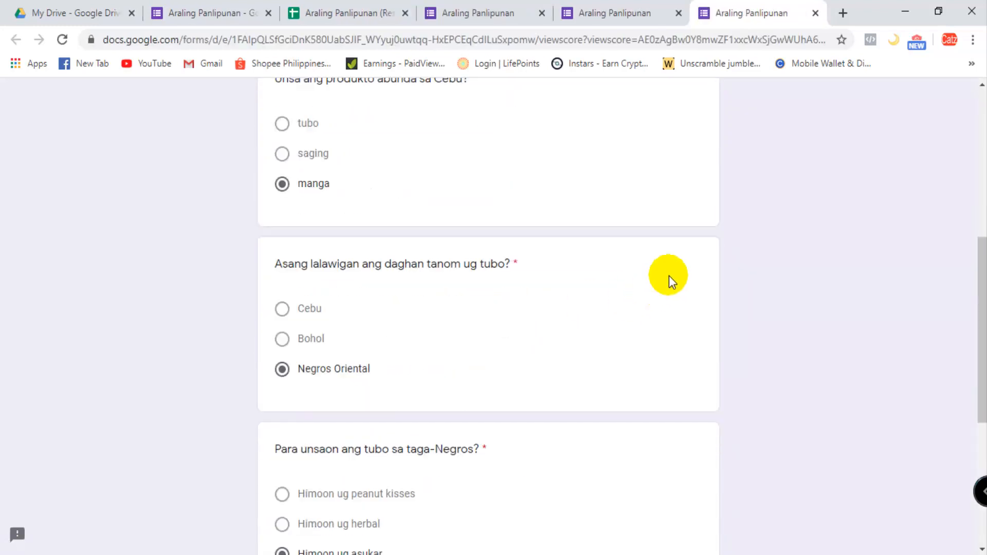
pyautogui.scroll(6, 694, 247)
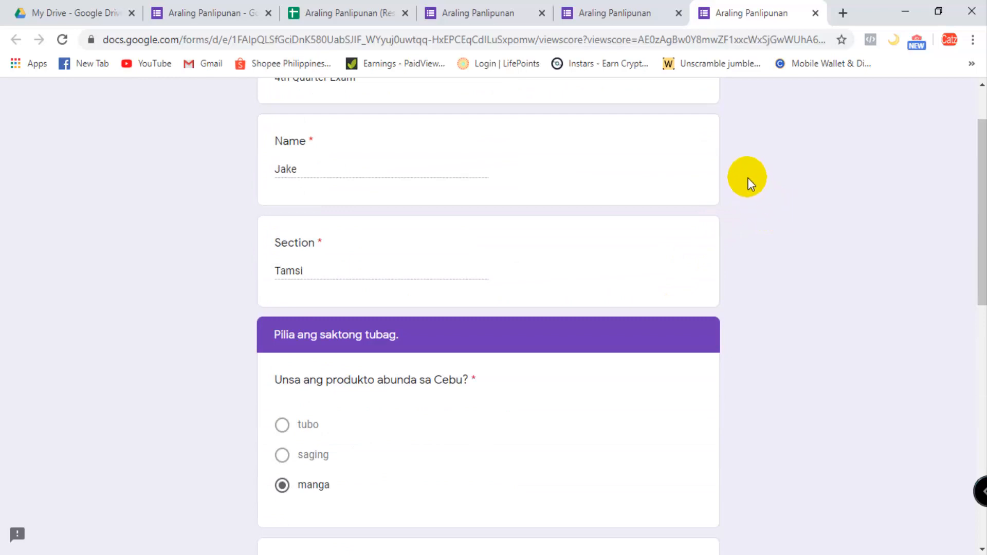
# - Close the accuracy and confirmation tabs of the second submission and check its new row in the Araling Panlipunan (Responses) spreadsheet
pyautogui.click(816, 13)
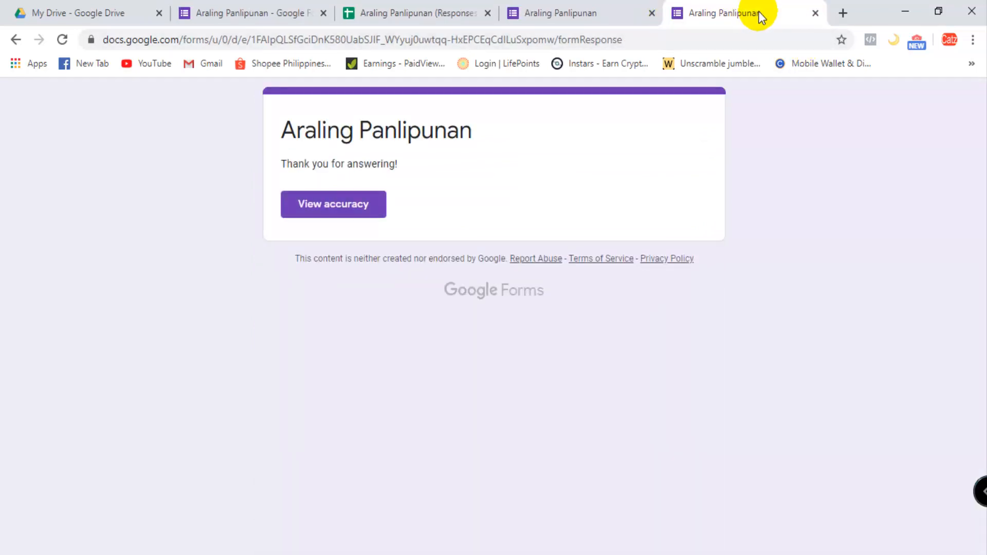
pyautogui.click(816, 14)
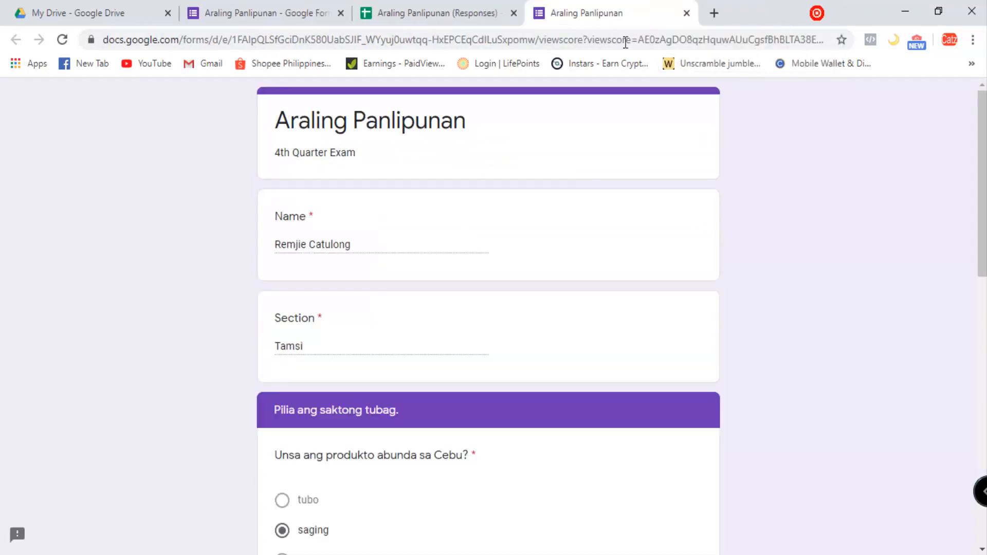
pyautogui.click(424, 10)
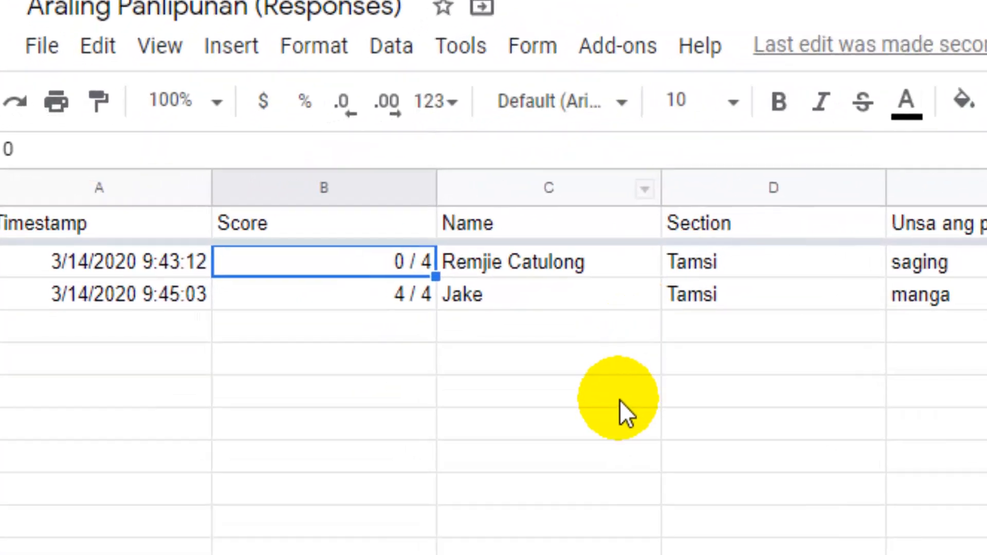